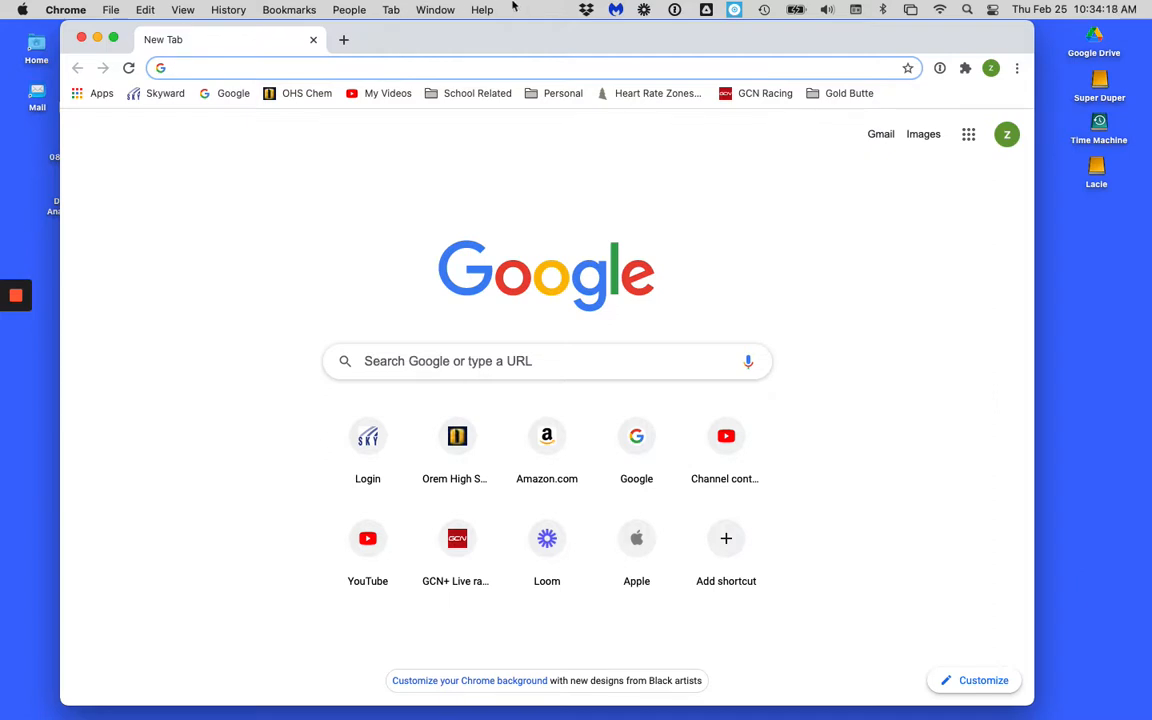
Step: Open Google Sheets from the Google apps and create a new blank spreadsheet
click(968, 134)
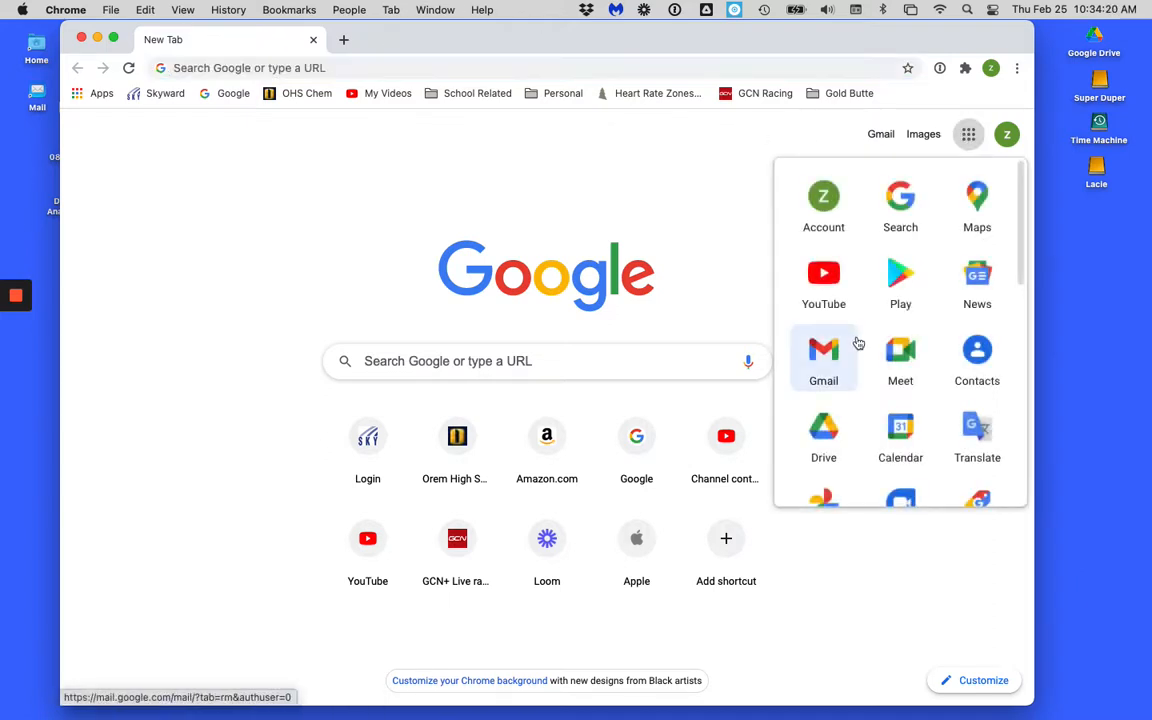
scroll(855, 354, down, 1)
scroll(855, 354, up, 1)
scroll(855, 354, down, 5)
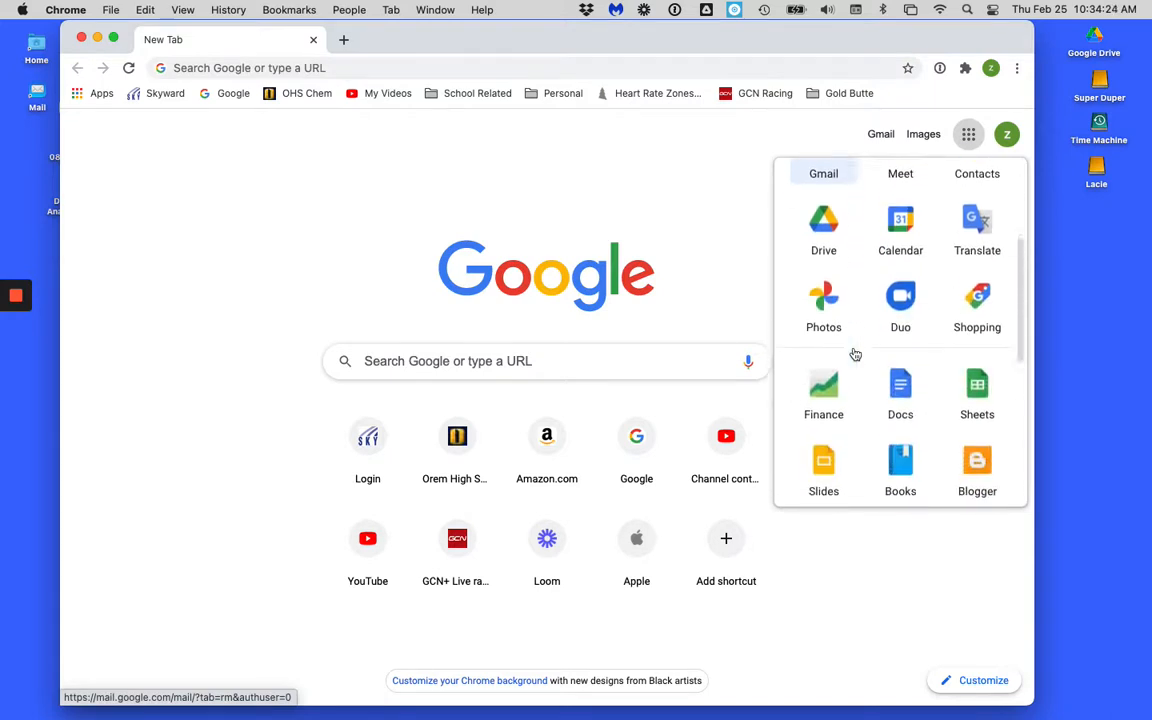
click(975, 365)
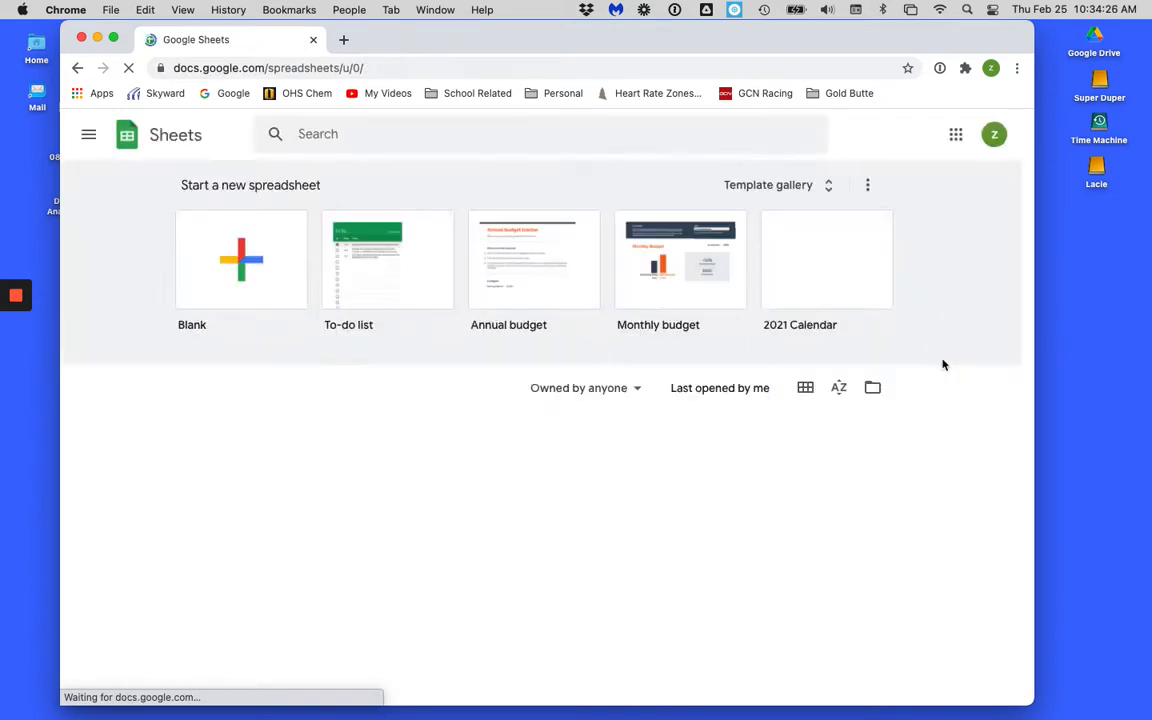
click(239, 280)
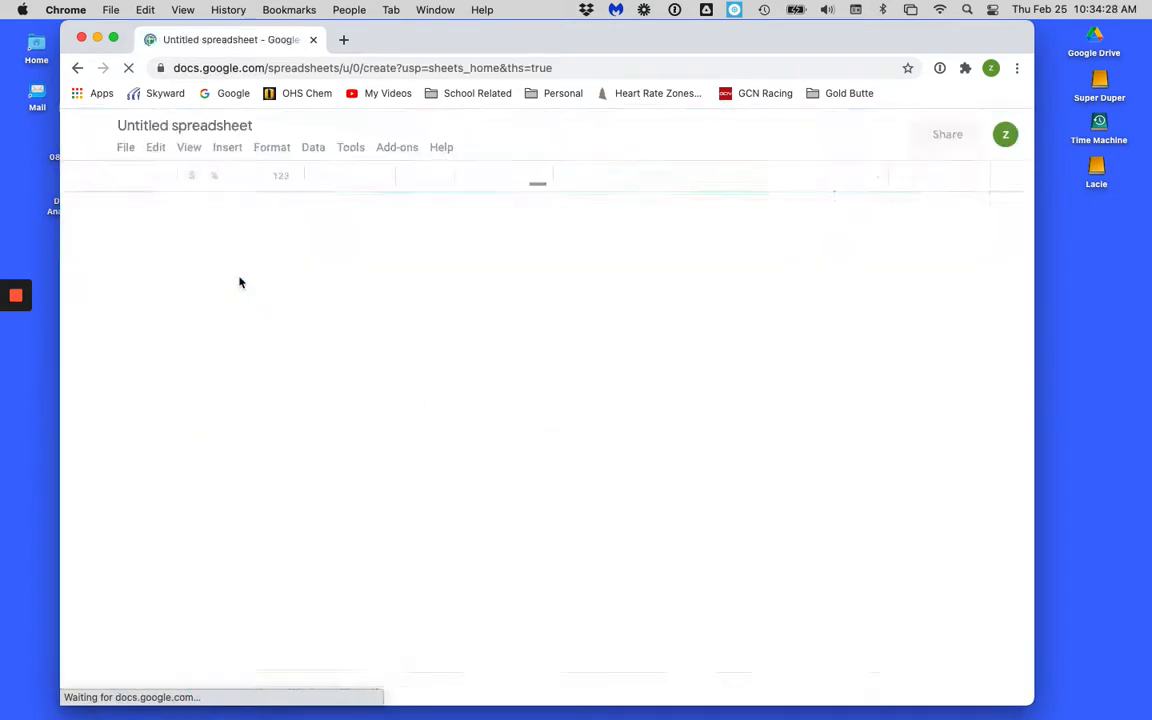
drag(367, 39, 395, 39)
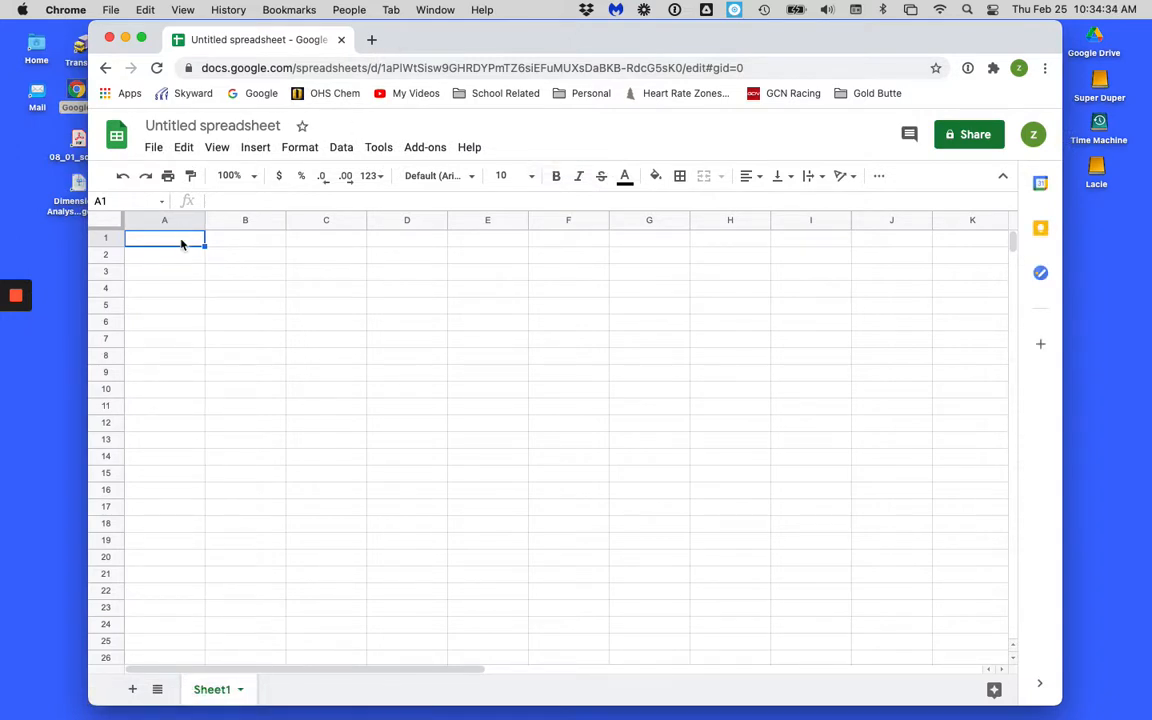
Step: Enter the column headers Volume in A1 and Time in B1
double_click(182, 240)
text(Vol)
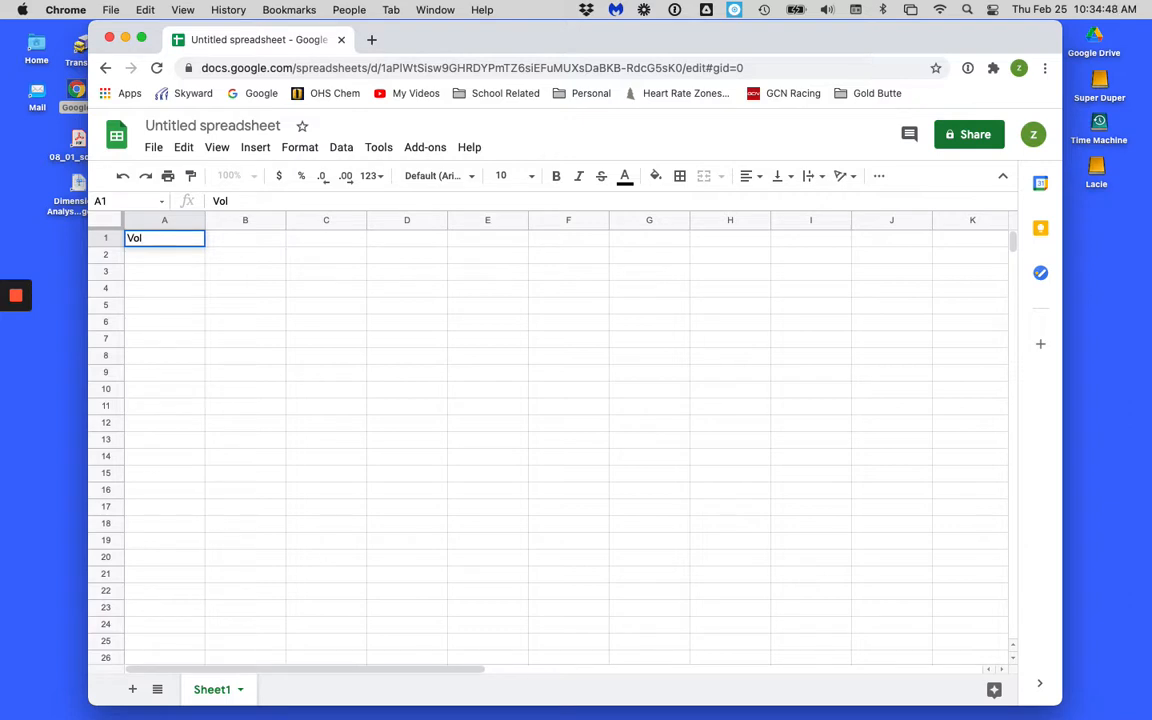
text(ume)
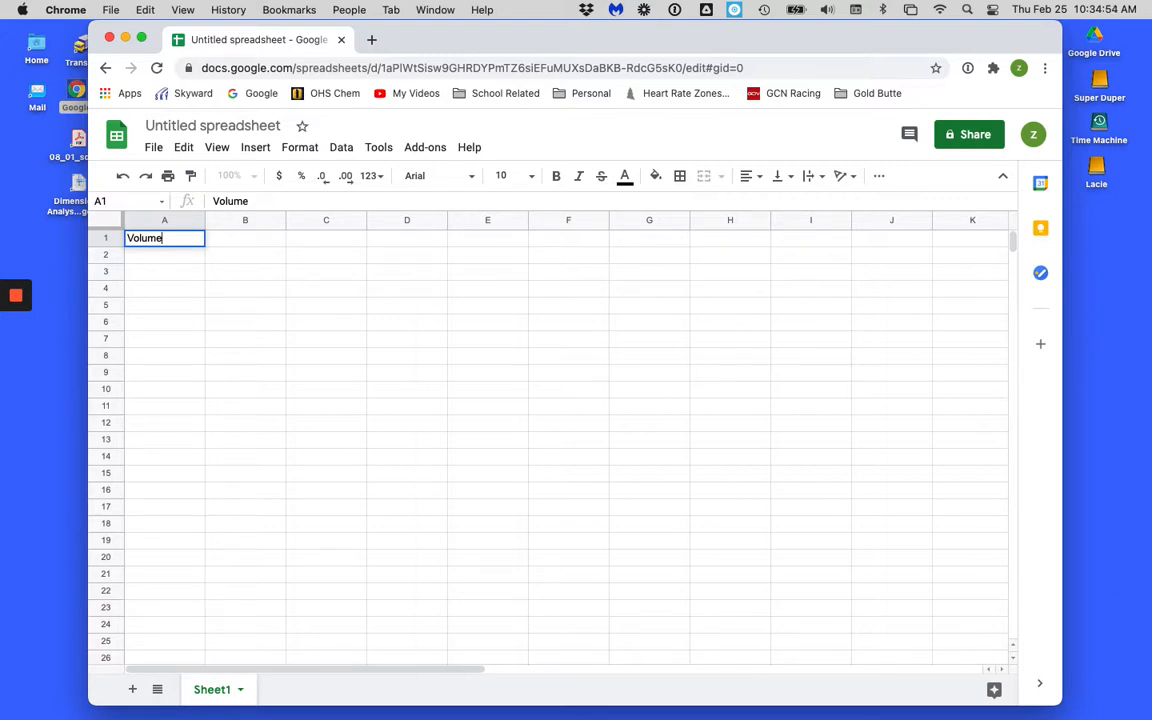
key(Tab)
text(TIme)
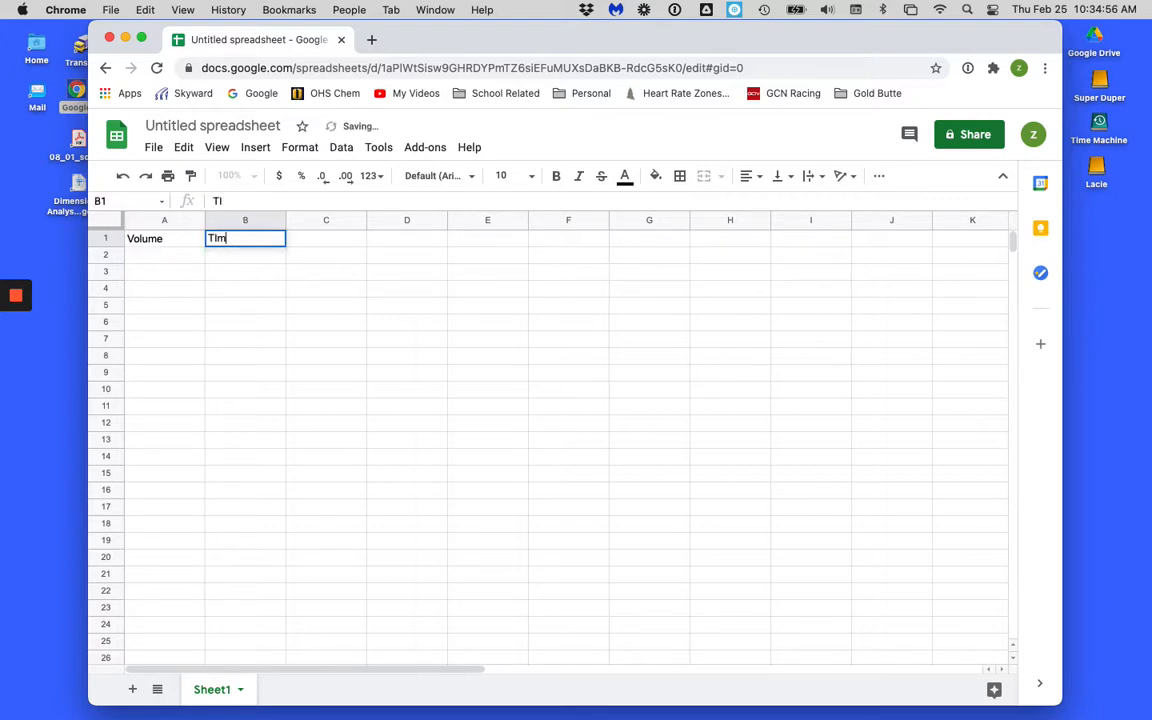
key(BackSpace)
key(BackSpace)
key(BackSpace)
key(BackSpace)
text(Time)
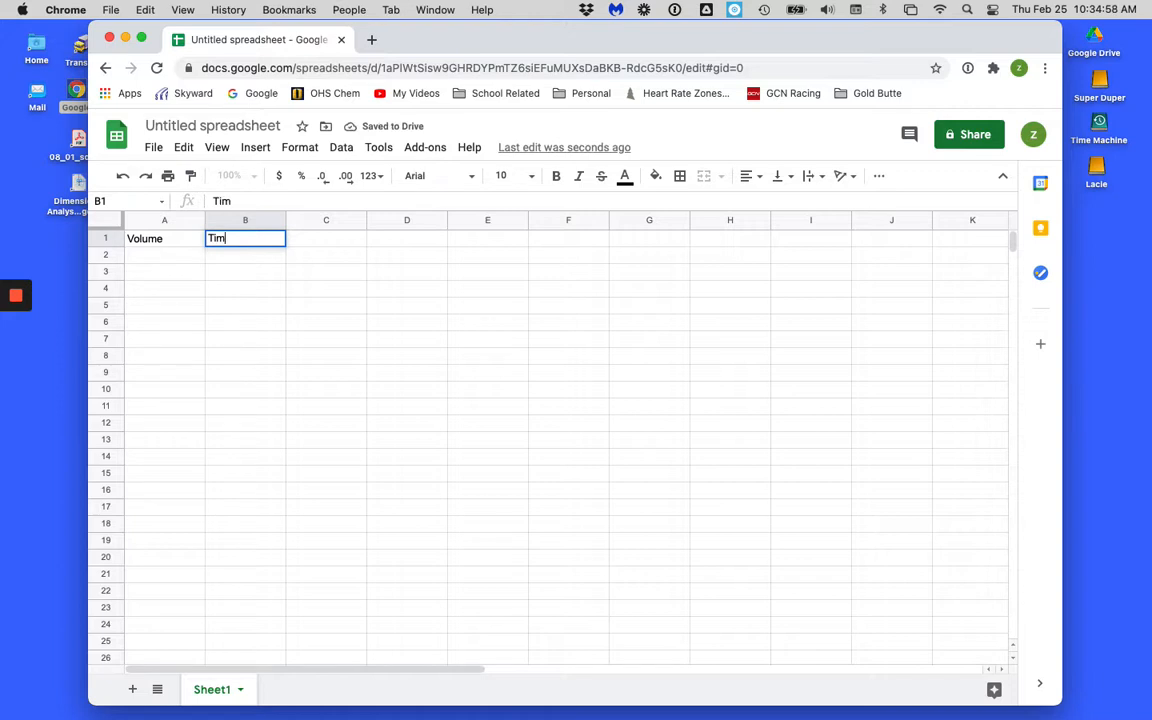
Step: Add the units to both headers so they read Volume (ml) and Time (sec)
key(shift+Tab)
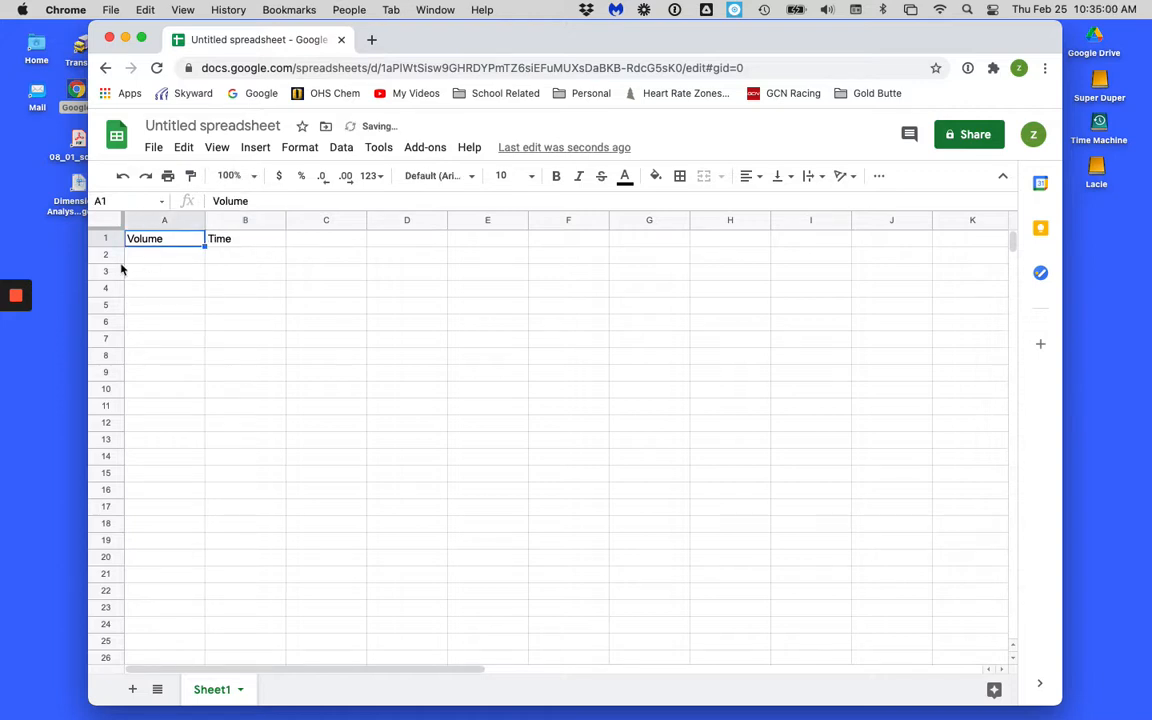
key(Return)
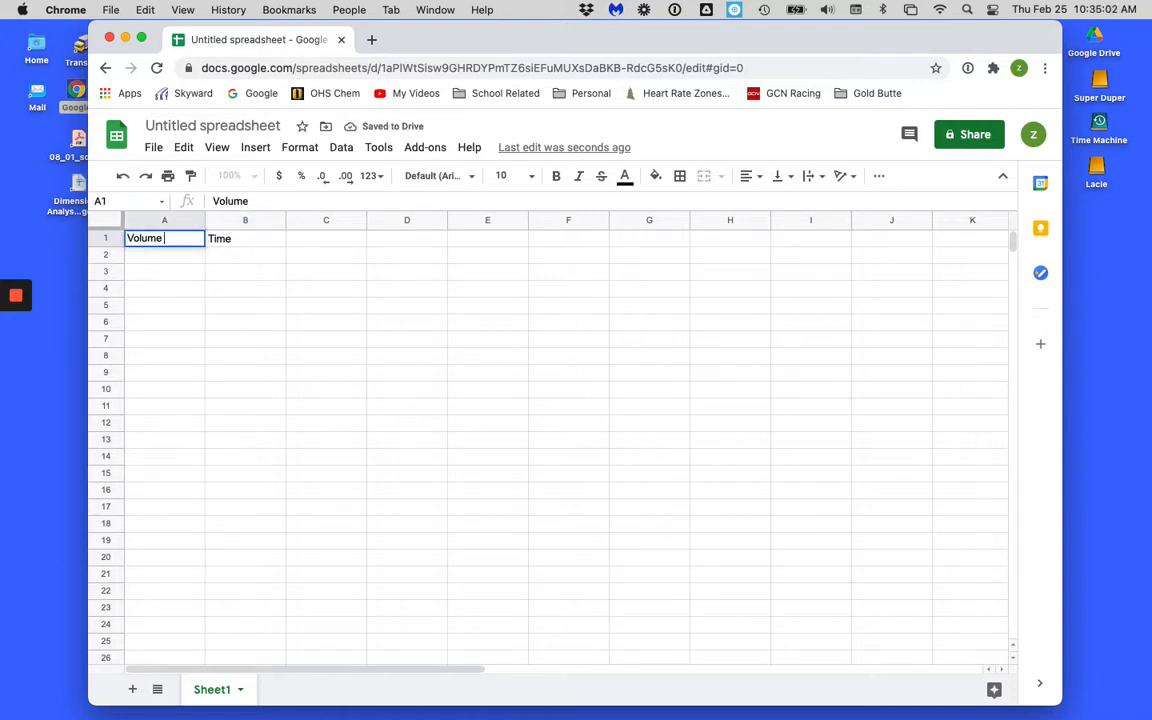
text((ml))
key(Tab)
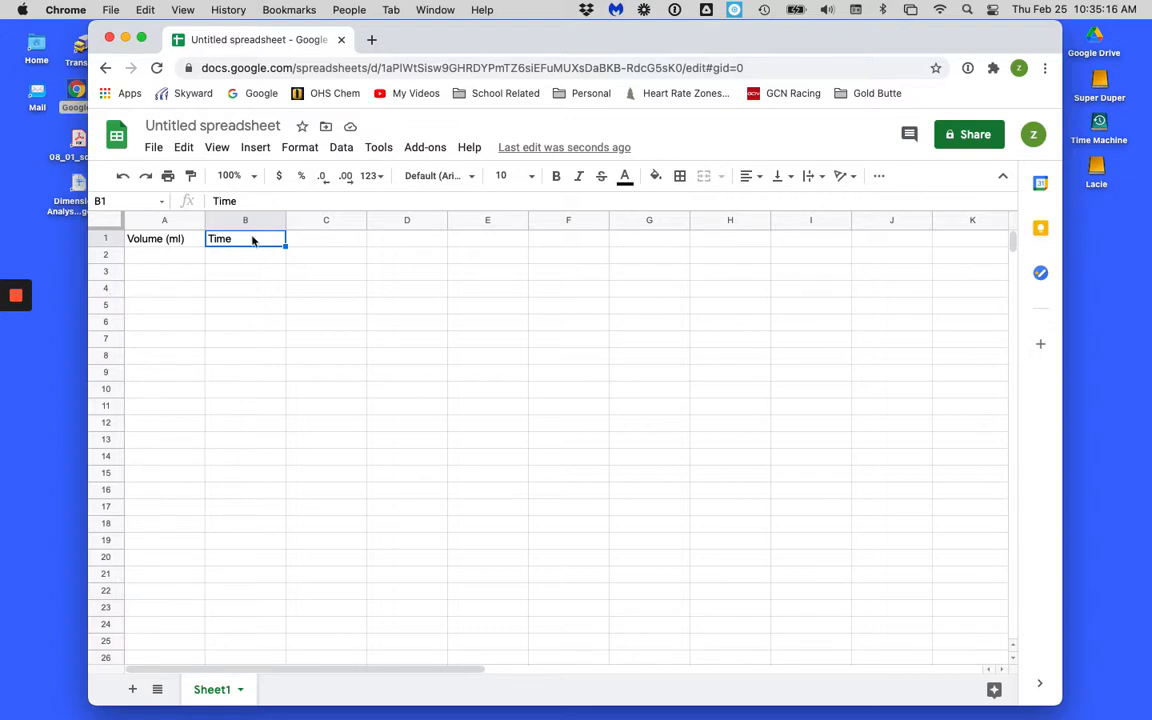
key(Return)
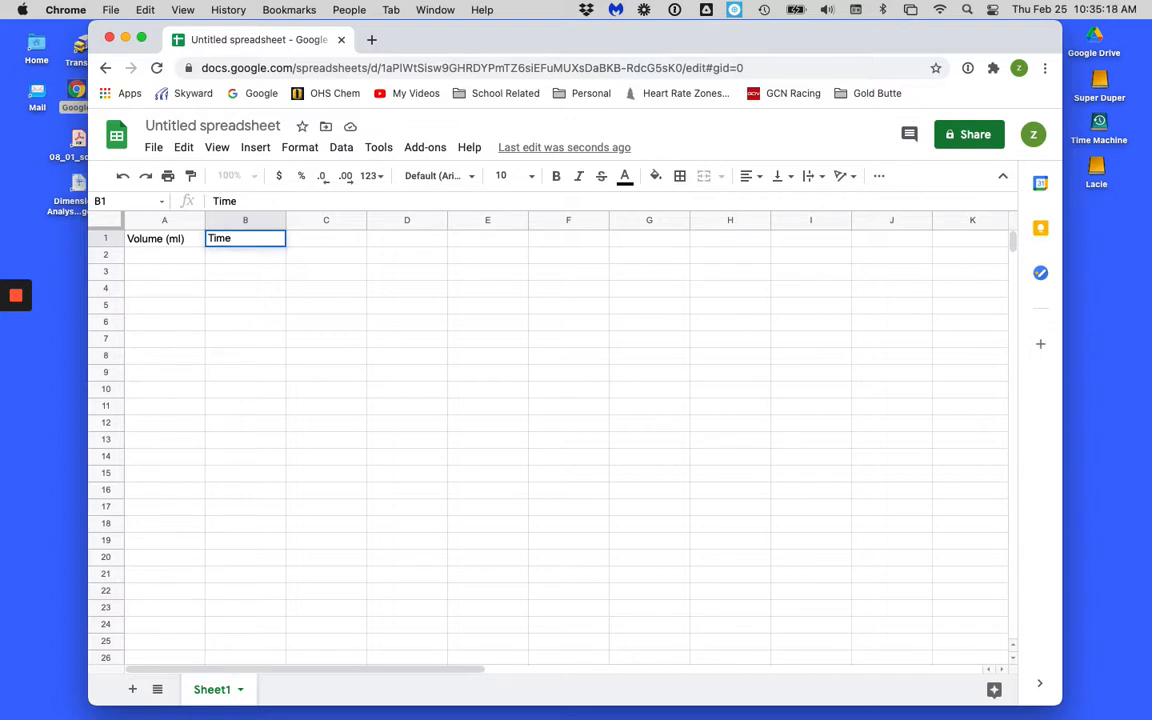
text((sec))
key(Return)
Step: Enter the volumes 0, 2, 4 and 6 in cells A2 to A5
key(Left)
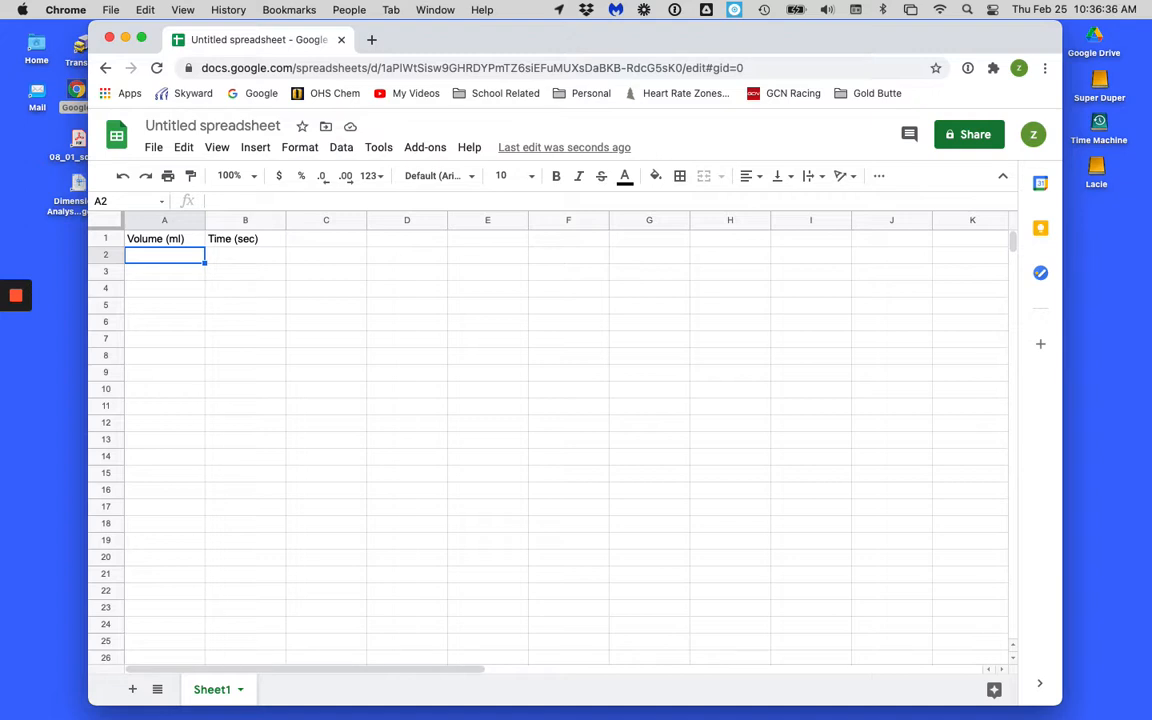
text(0)
key(Return)
text(2)
key(Return)
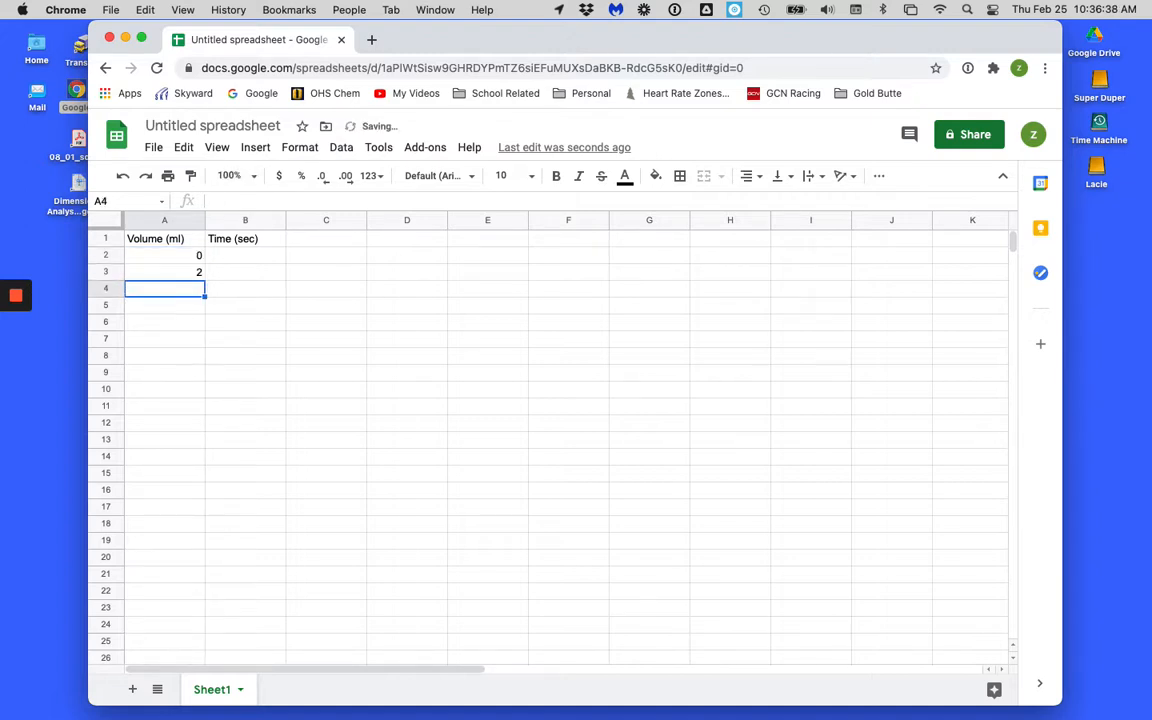
text(4)
key(Return)
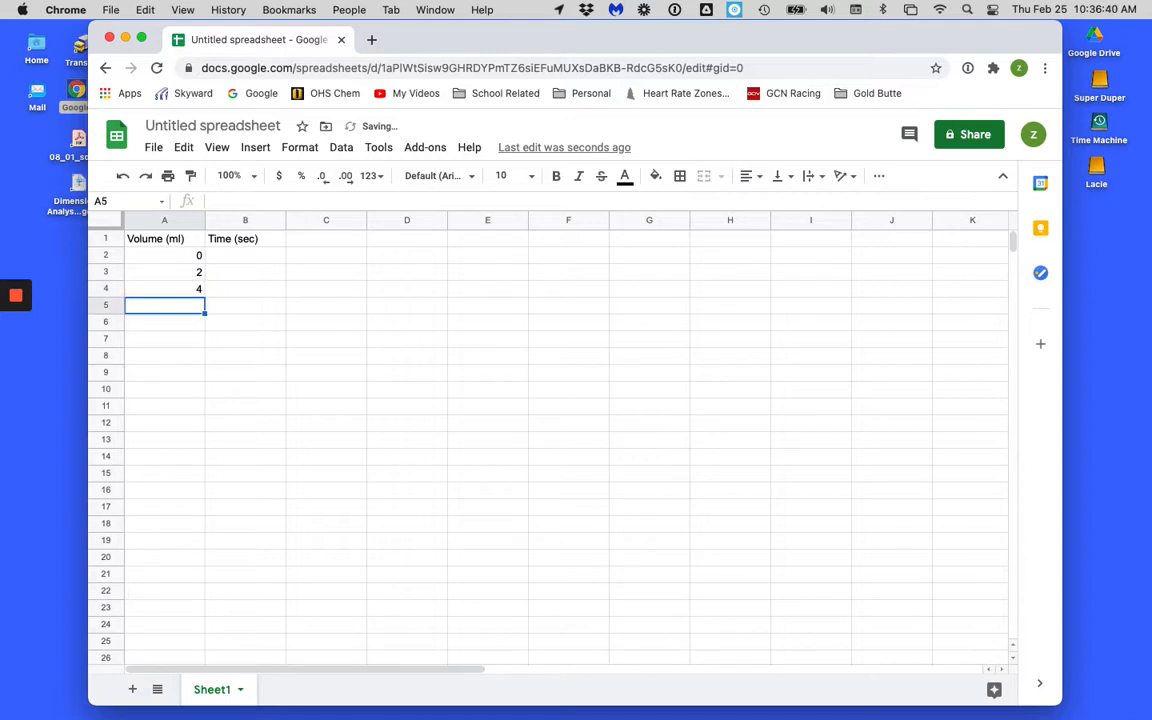
text(6)
key(Return)
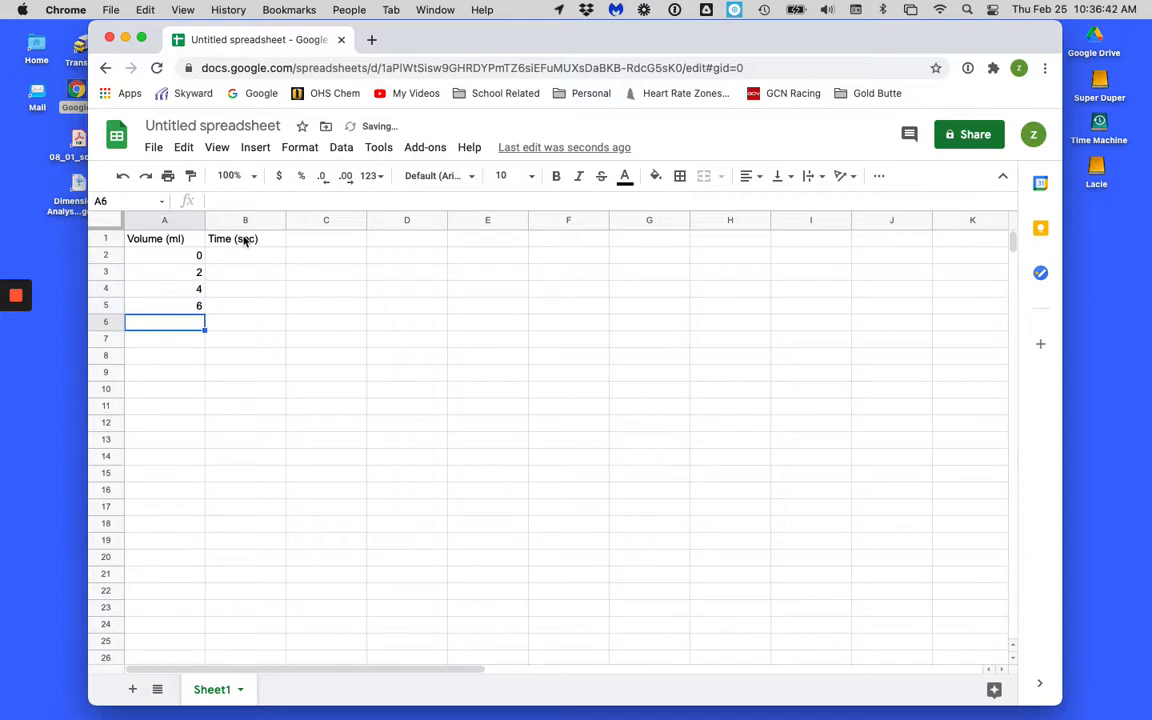
Step: Extend the A2:A5 volume series down to A11 and clear the surplus values in A10:A11
click(176, 256)
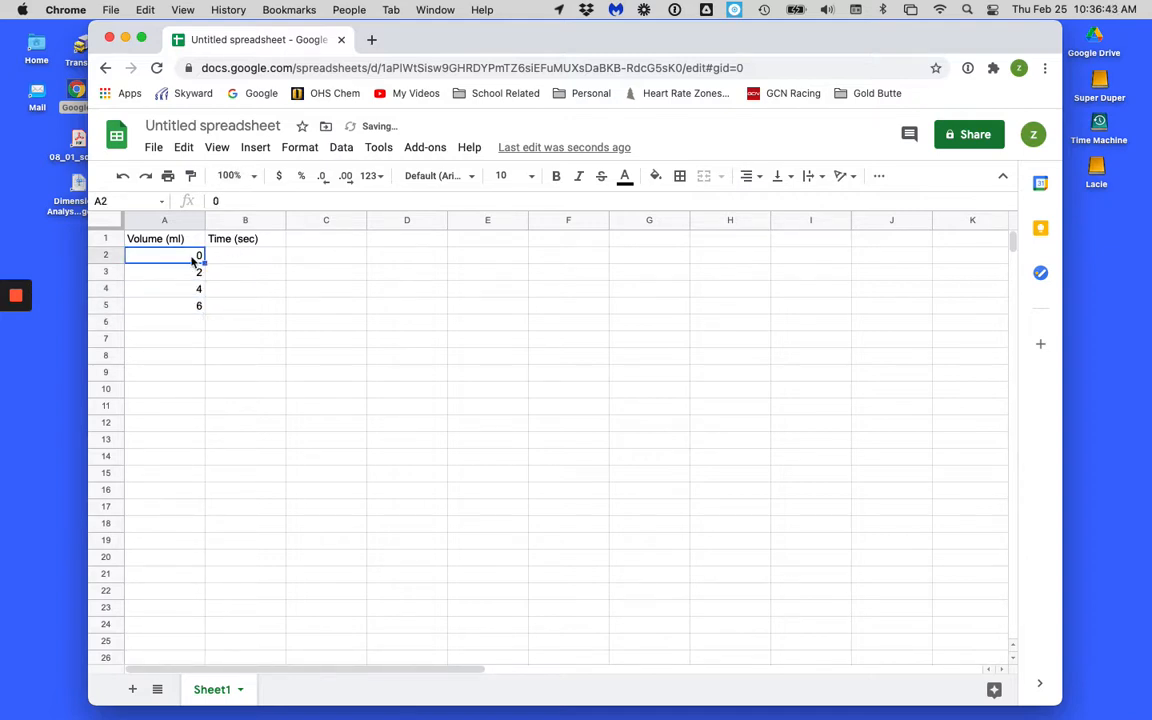
shift+click(186, 308)
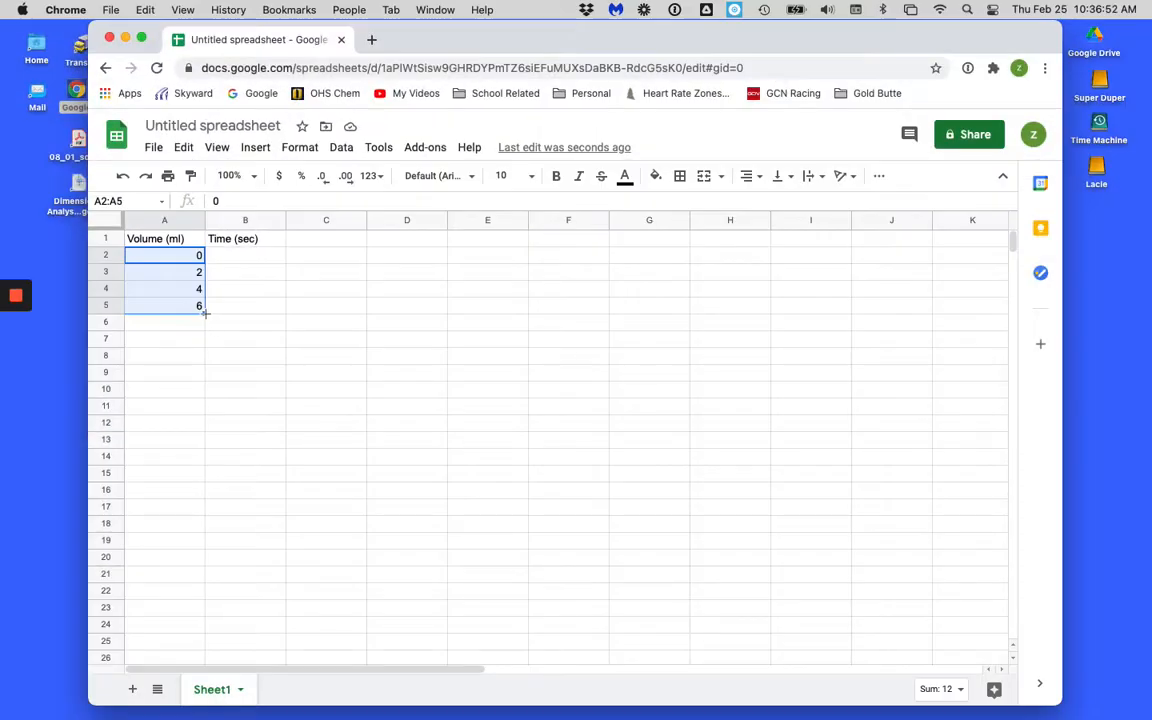
drag(205, 313, 209, 416)
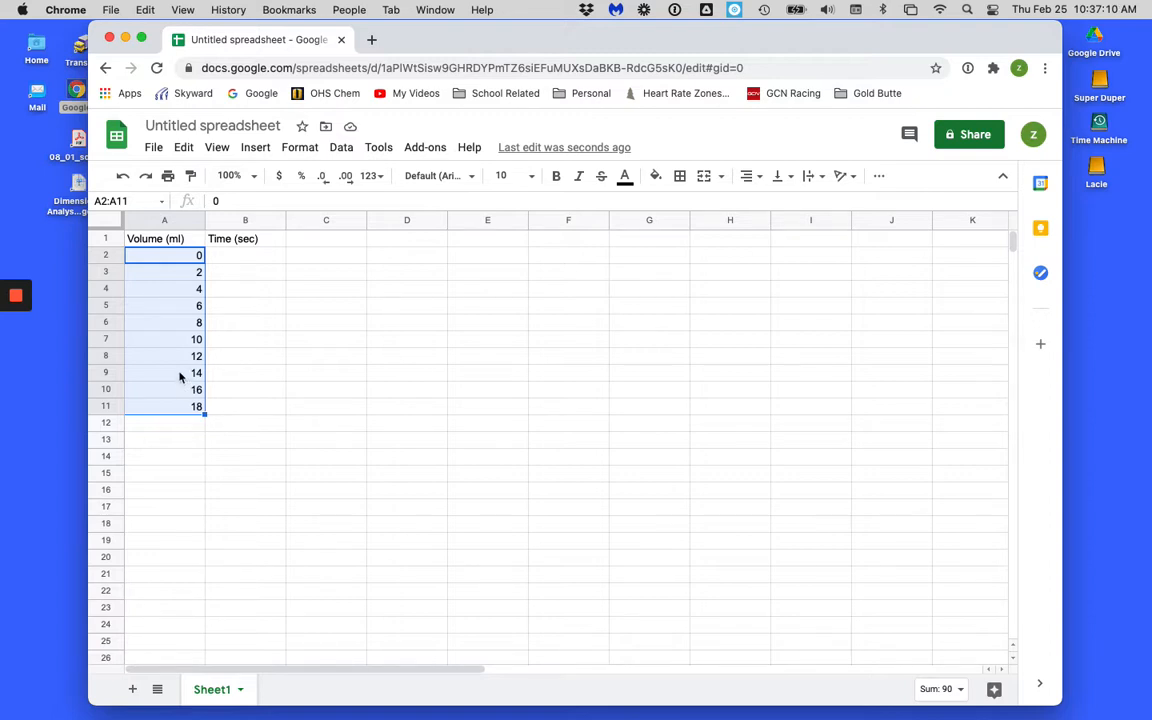
drag(182, 393, 181, 406)
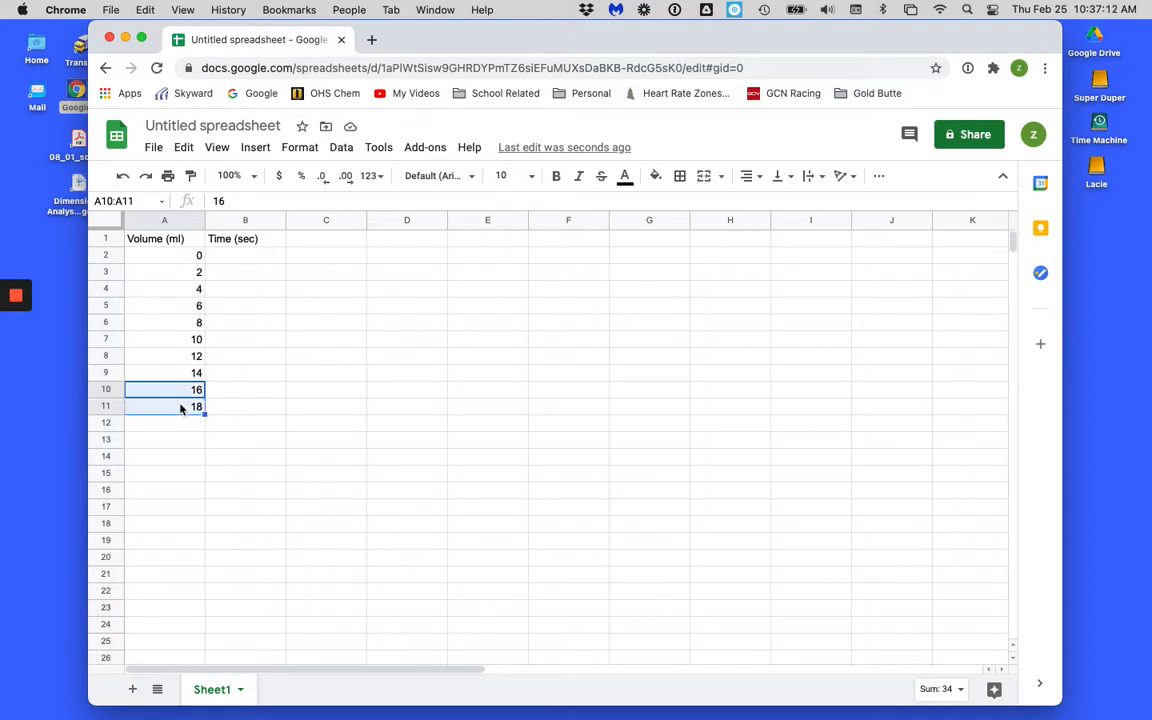
key(Delete)
Step: Enter the starting time 0 in B2 and move it down to B3, beside the 2 ml volume
click(232, 257)
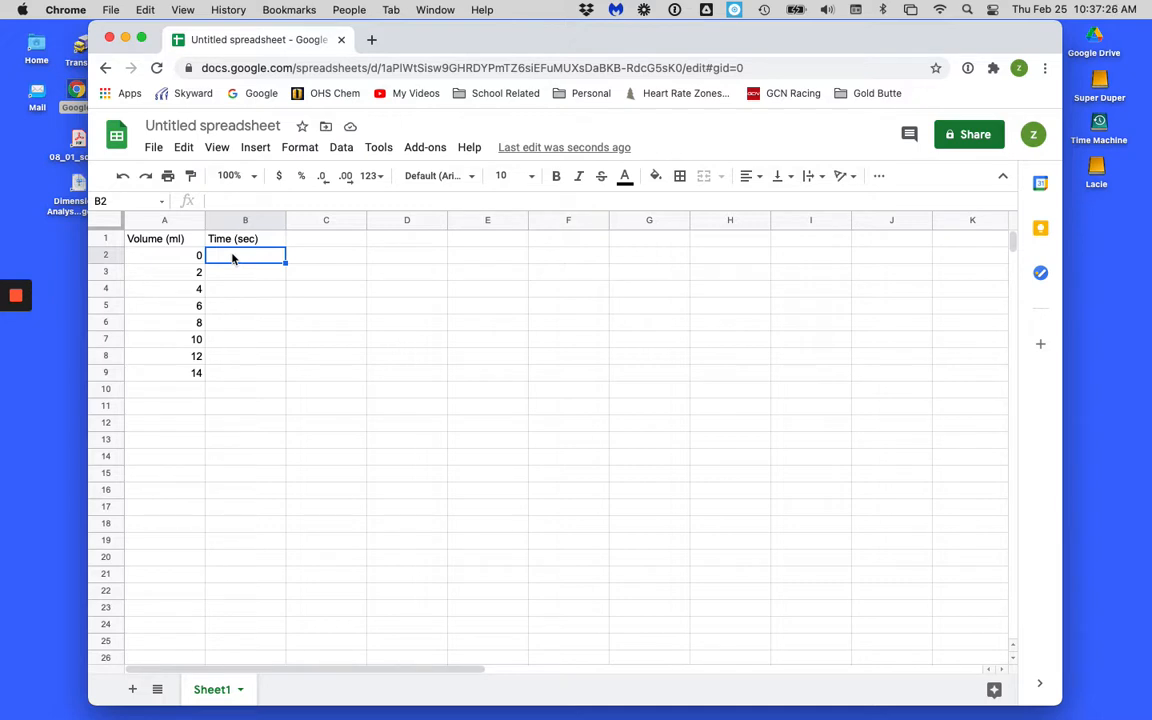
text(0)
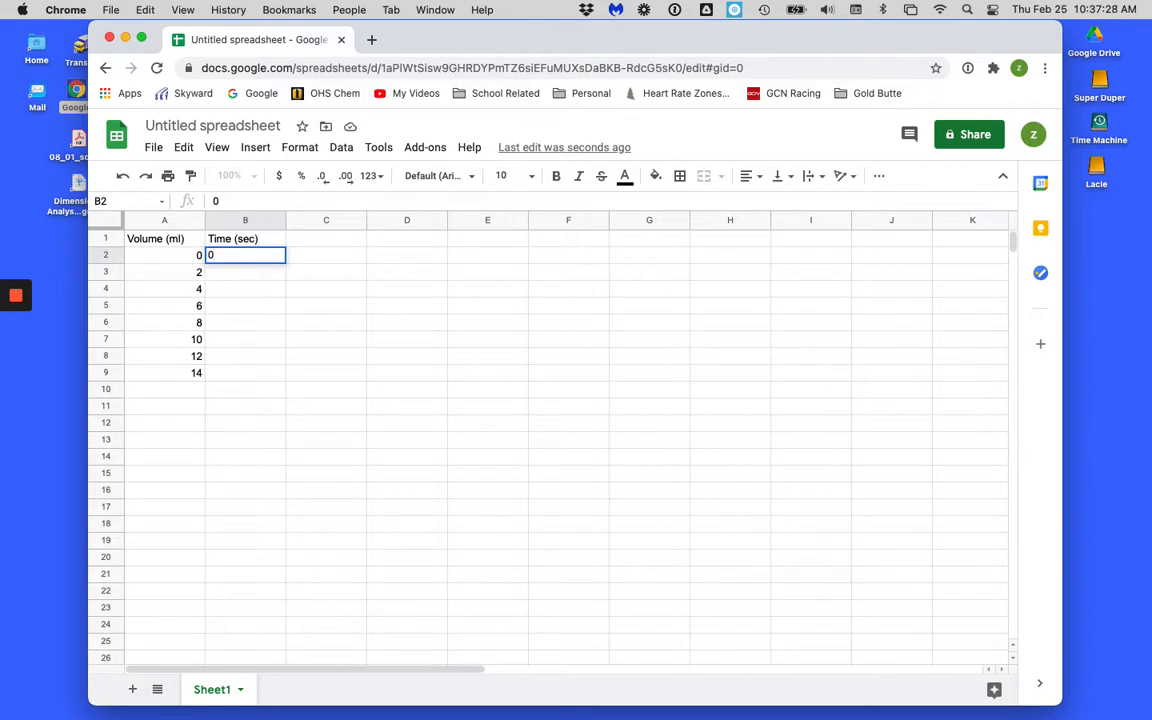
key(Return)
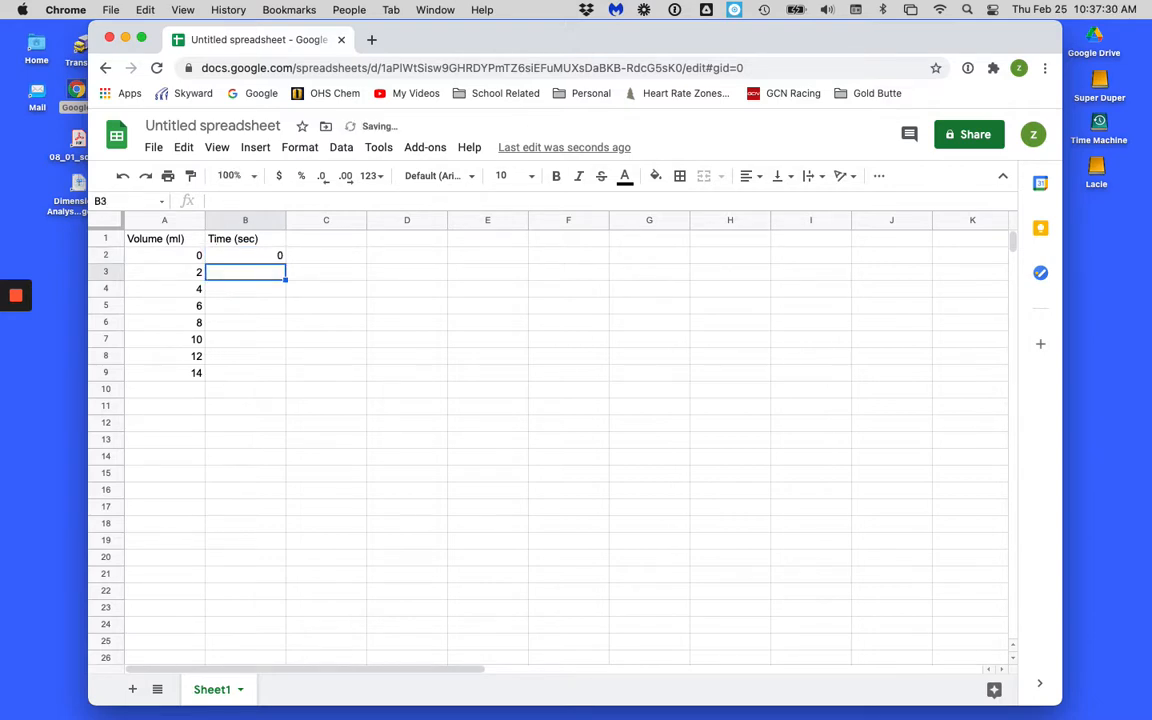
click(253, 258)
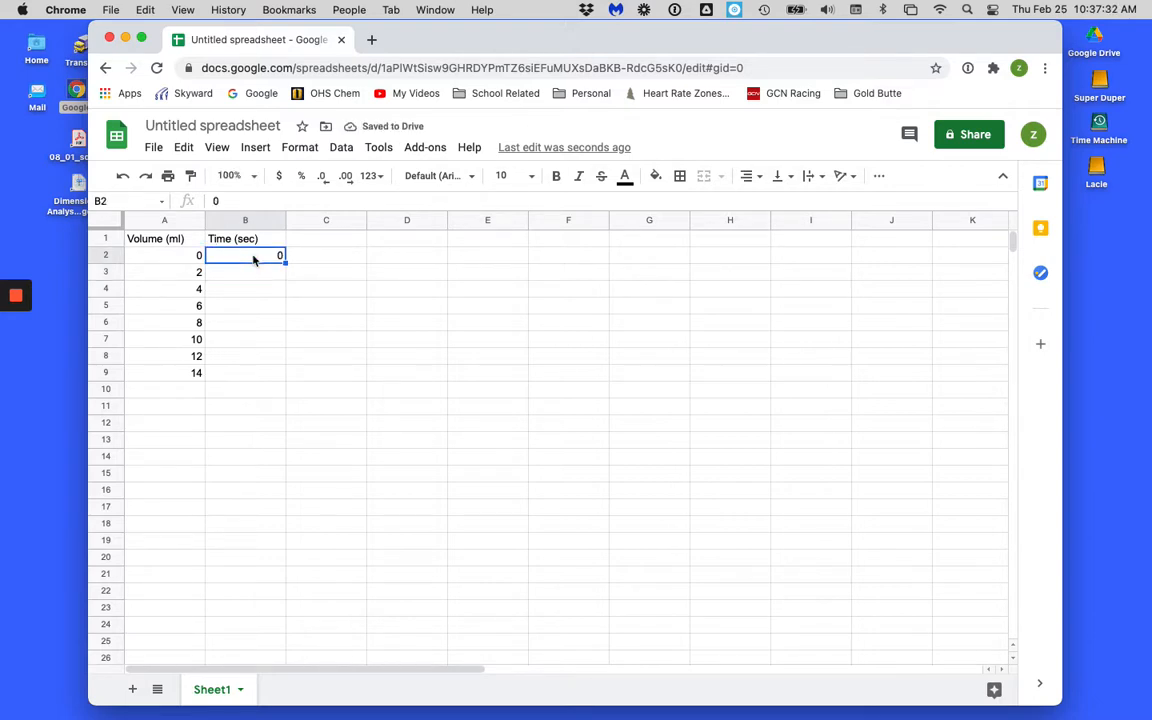
key(super+c)
click(252, 274)
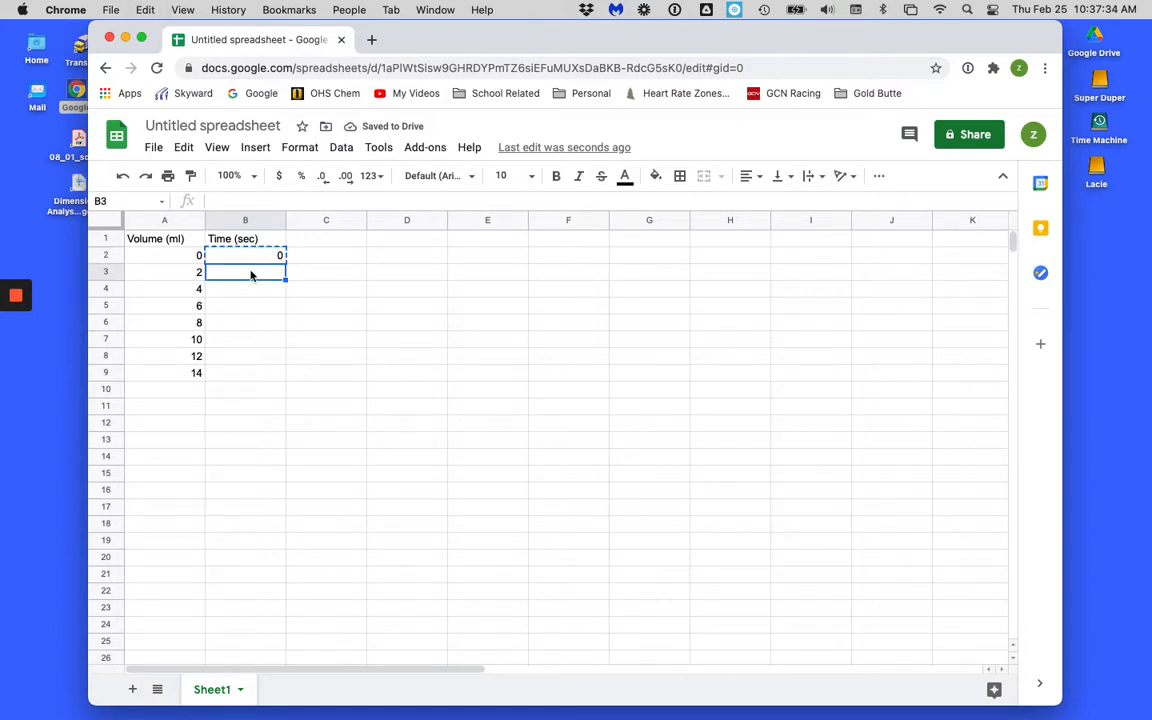
text(0)
key(Return)
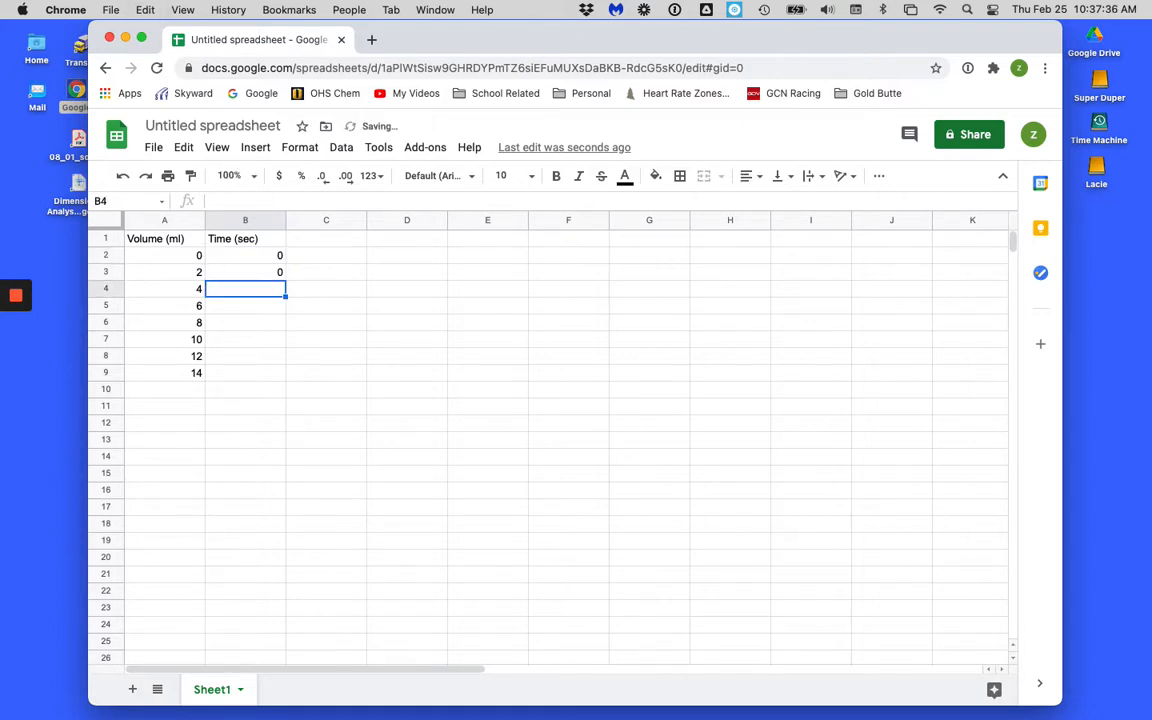
click(256, 260)
key(Delete)
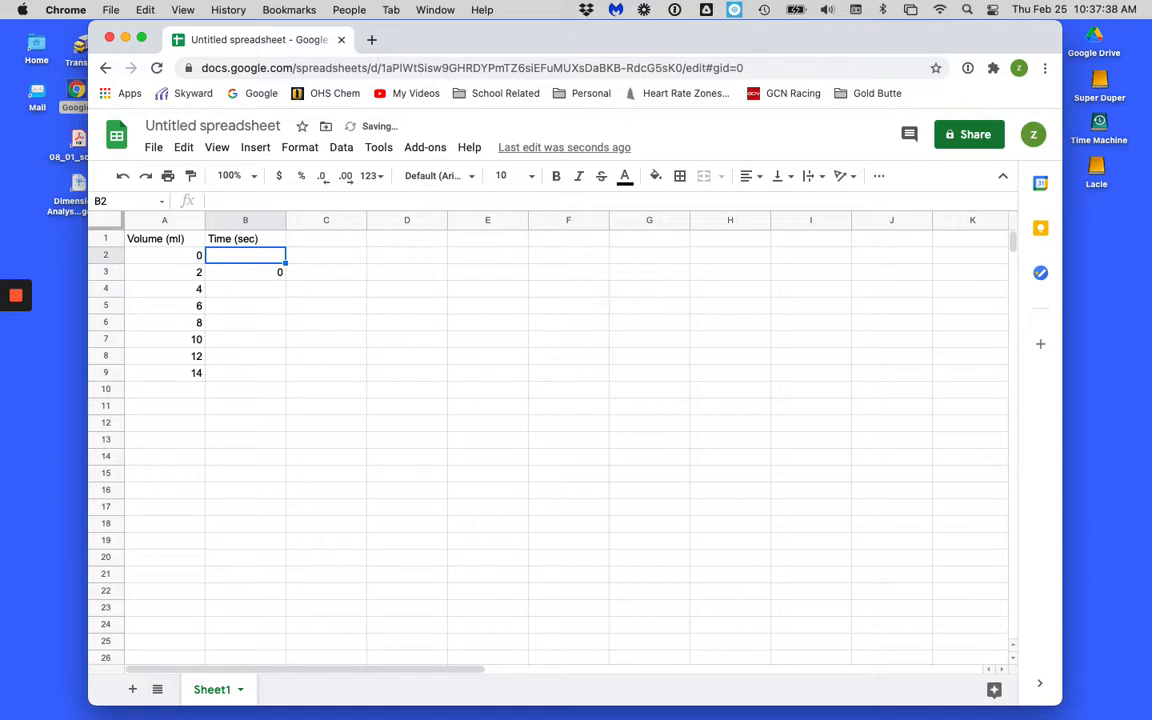
click(255, 290)
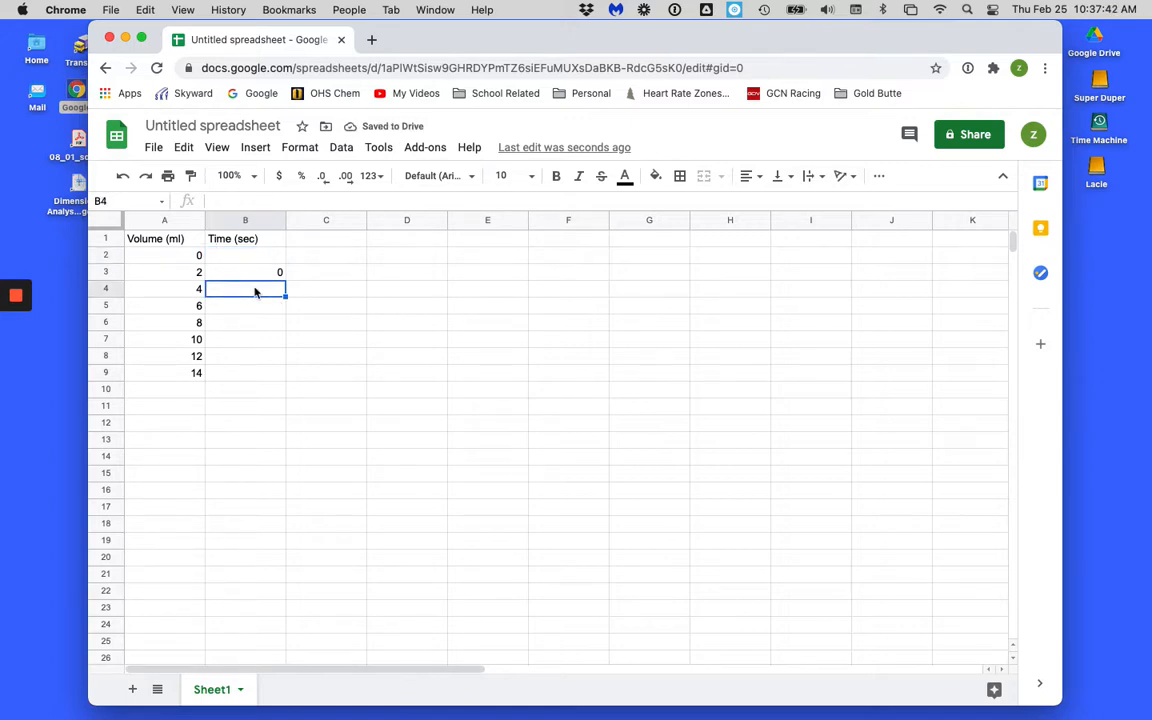
text(4)
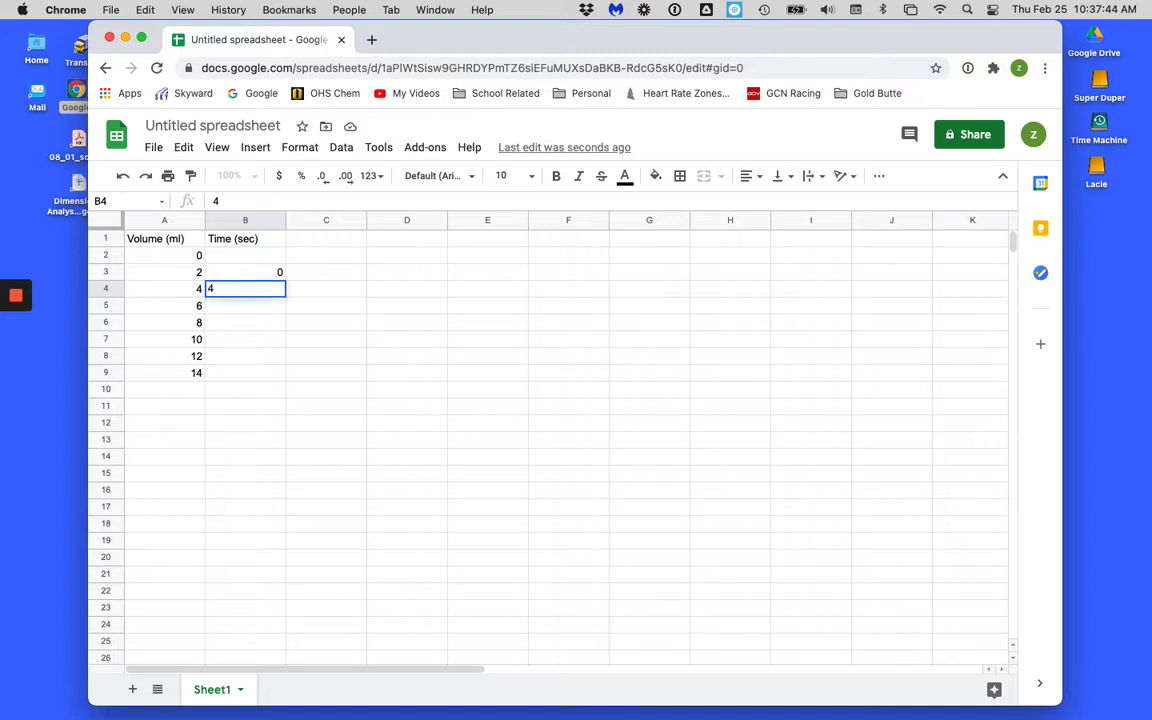
key(Return)
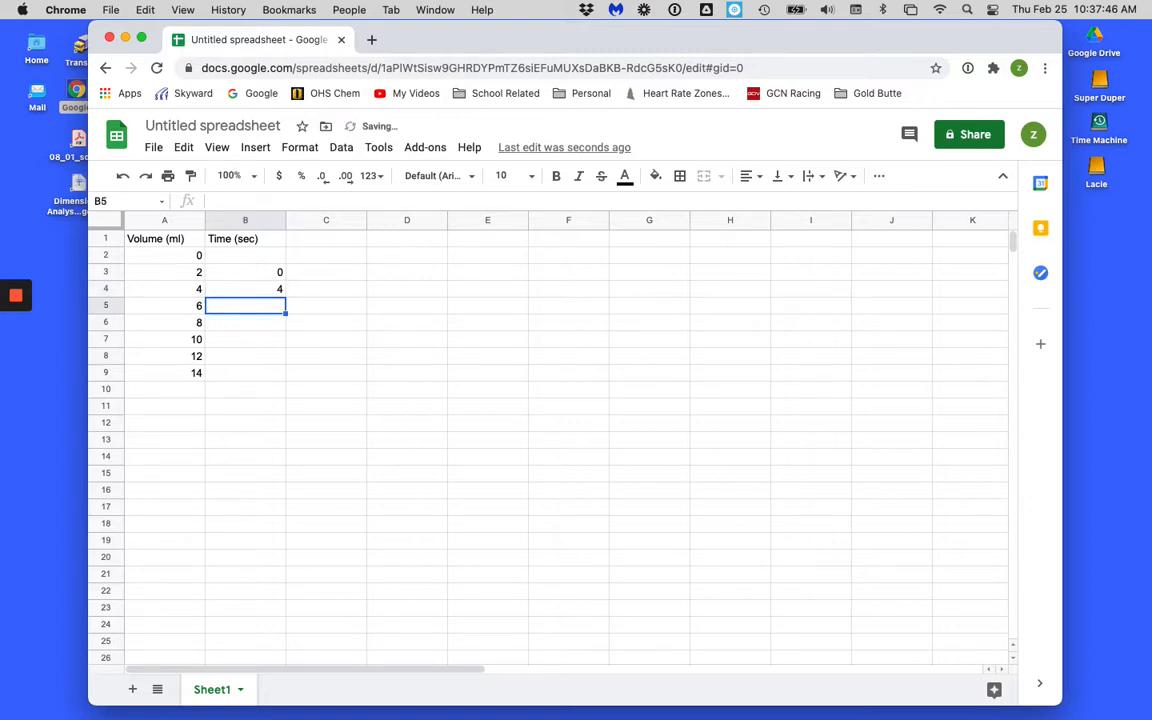
Step: Enter the times 86, 182, 240, 309, 380 and 450 in cells B4 to B9
key(Up)
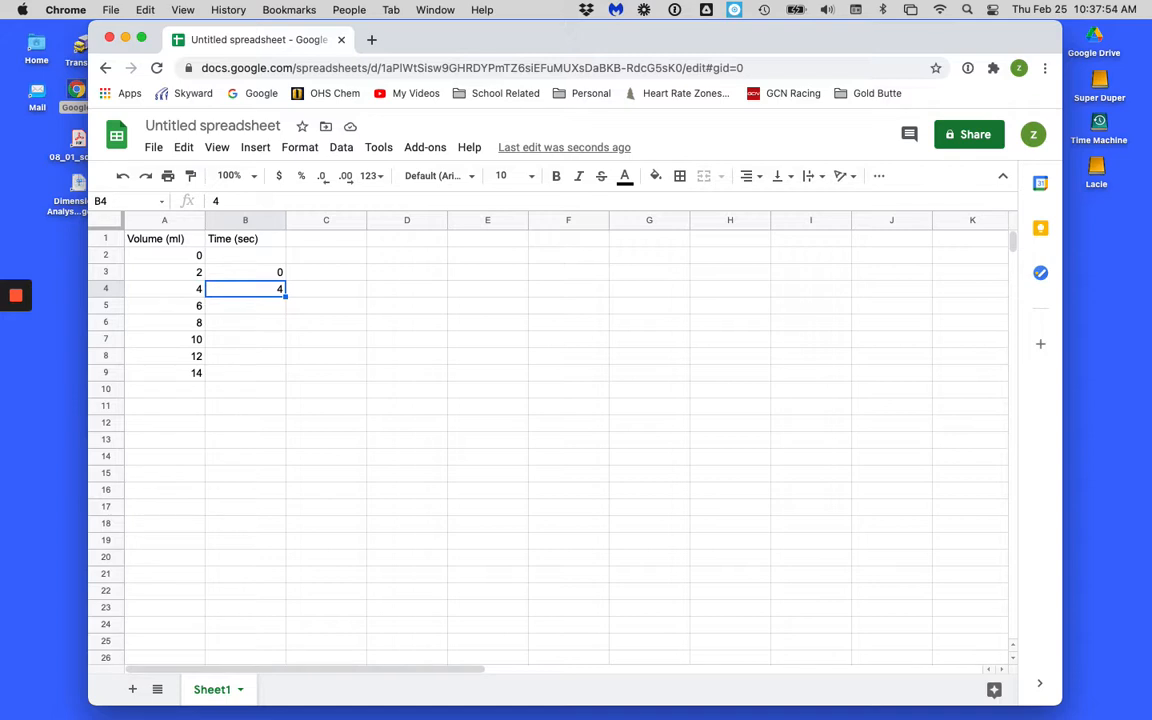
text(86)
key(Return)
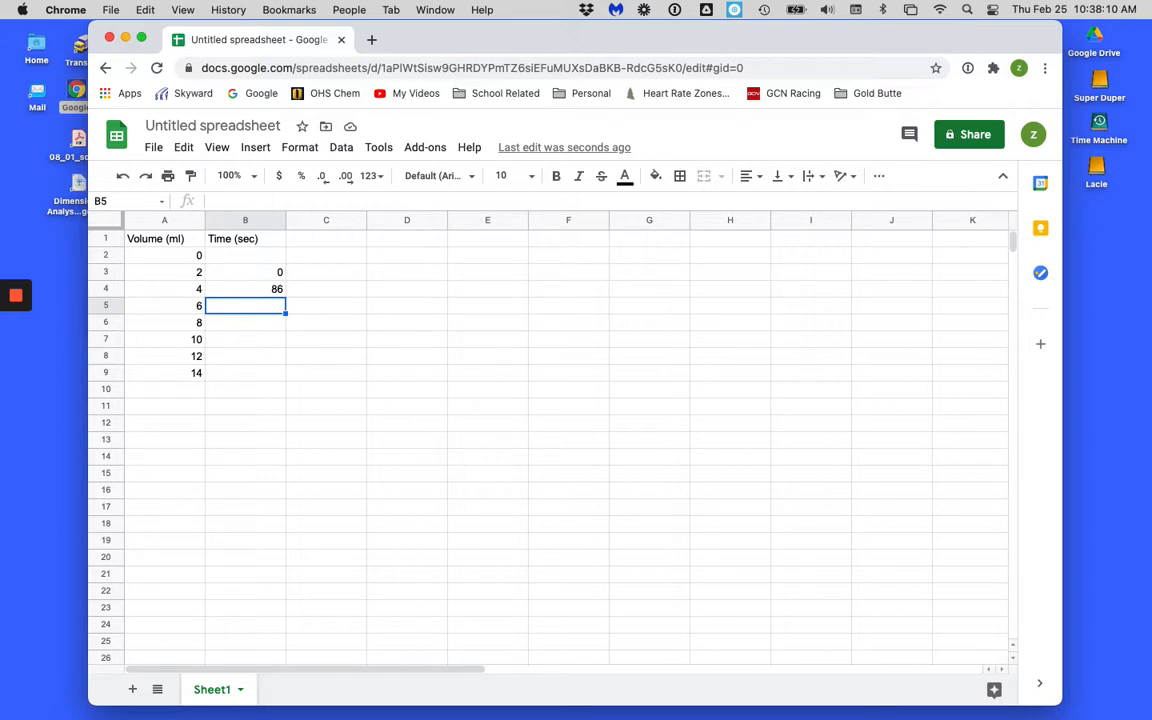
text(182)
key(Return)
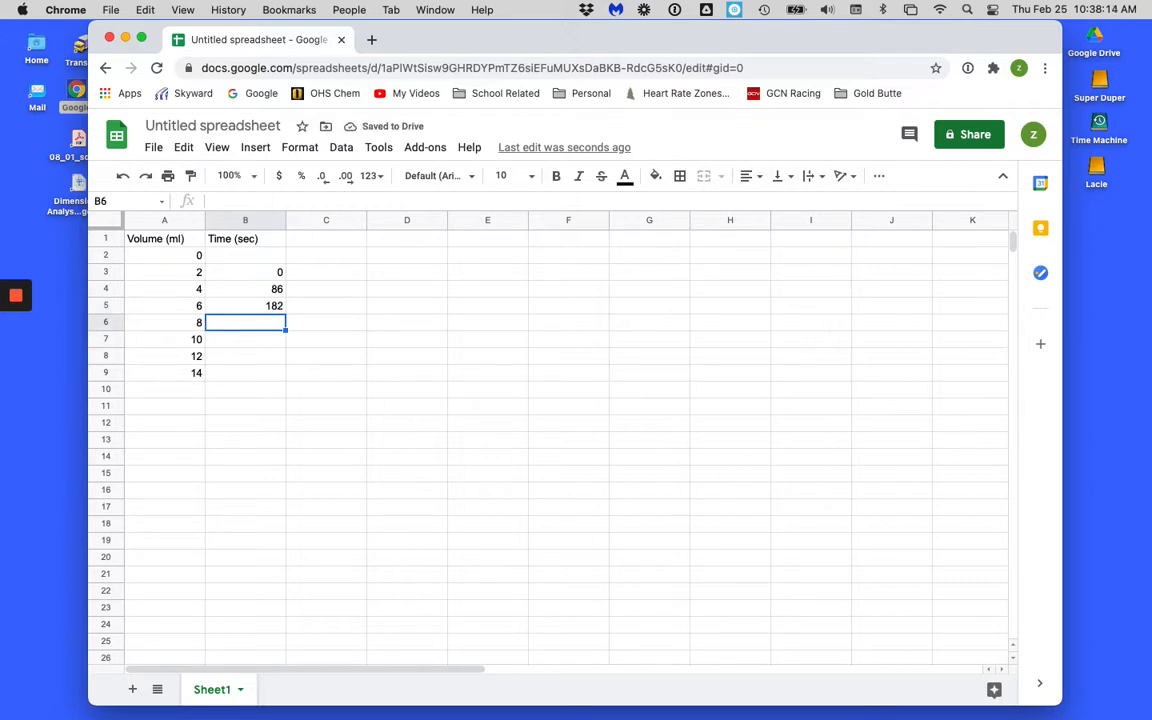
text(240)
key(Return)
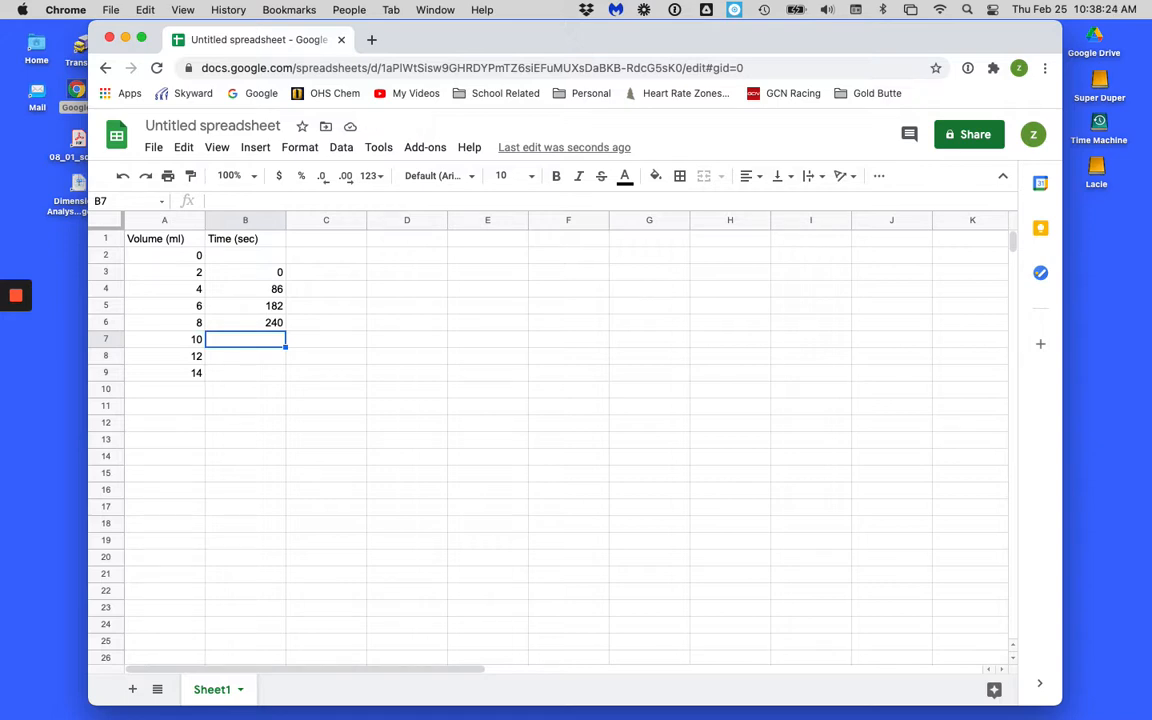
text(309)
key(Return)
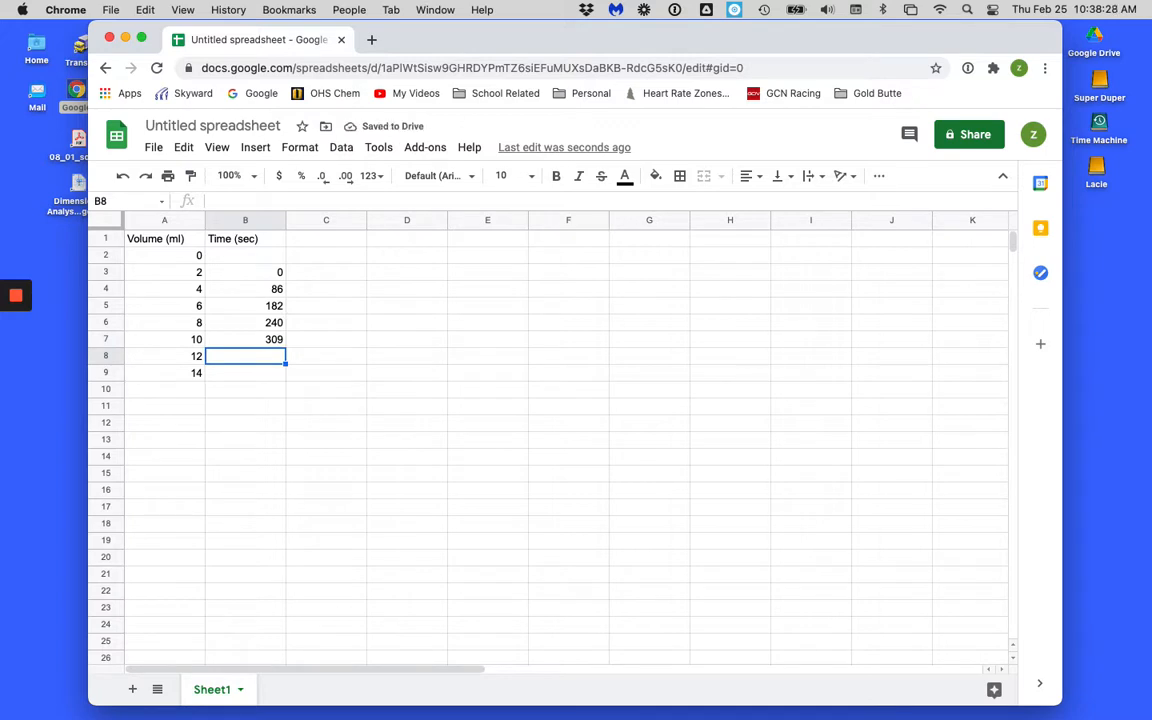
text(380)
key(Return)
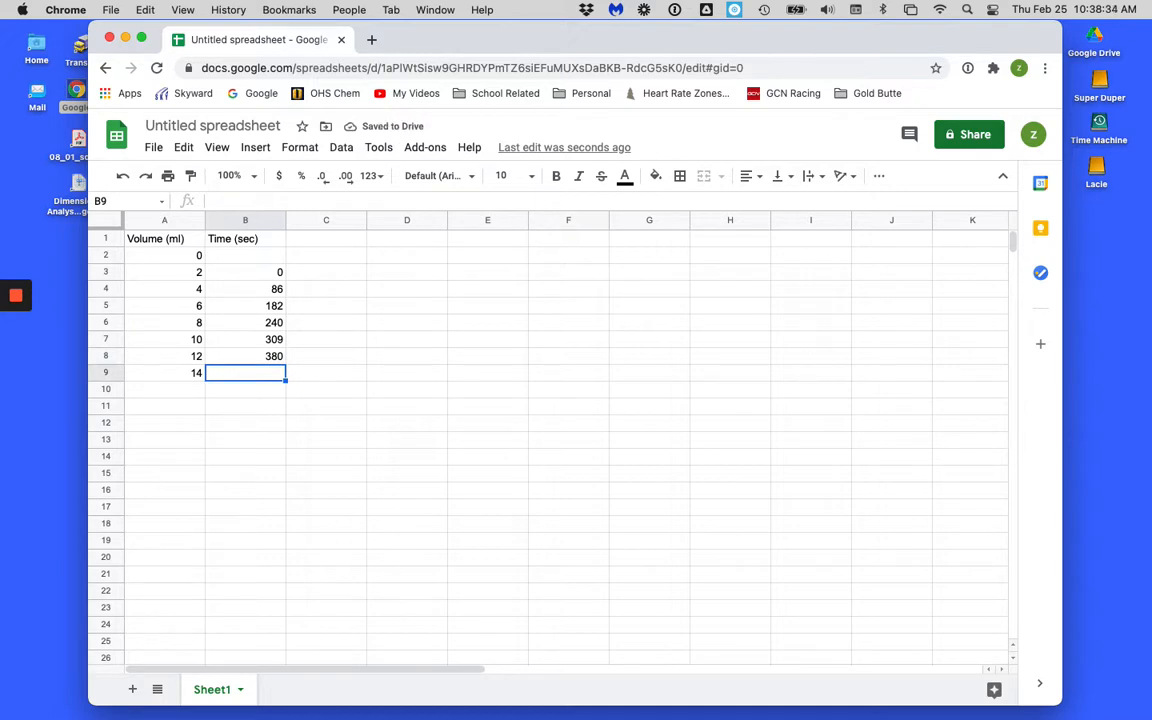
text(450)
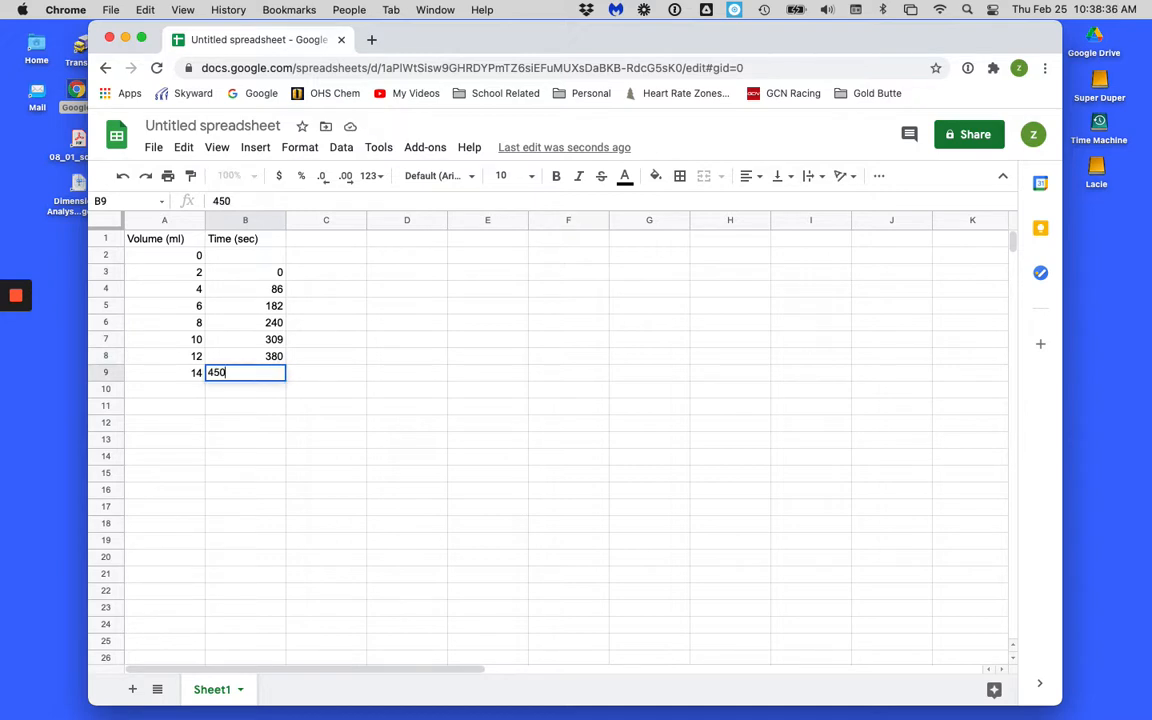
key(Return)
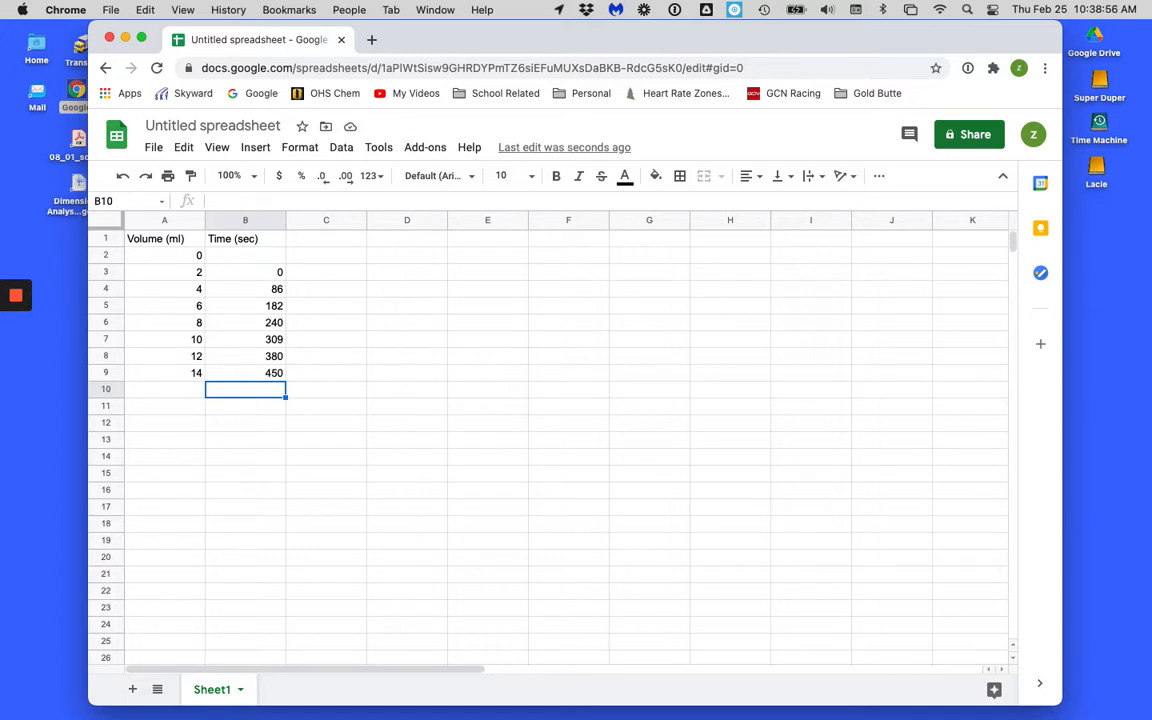
Step: Center the contents of the whole data table A1:B9 horizontally
click(158, 238)
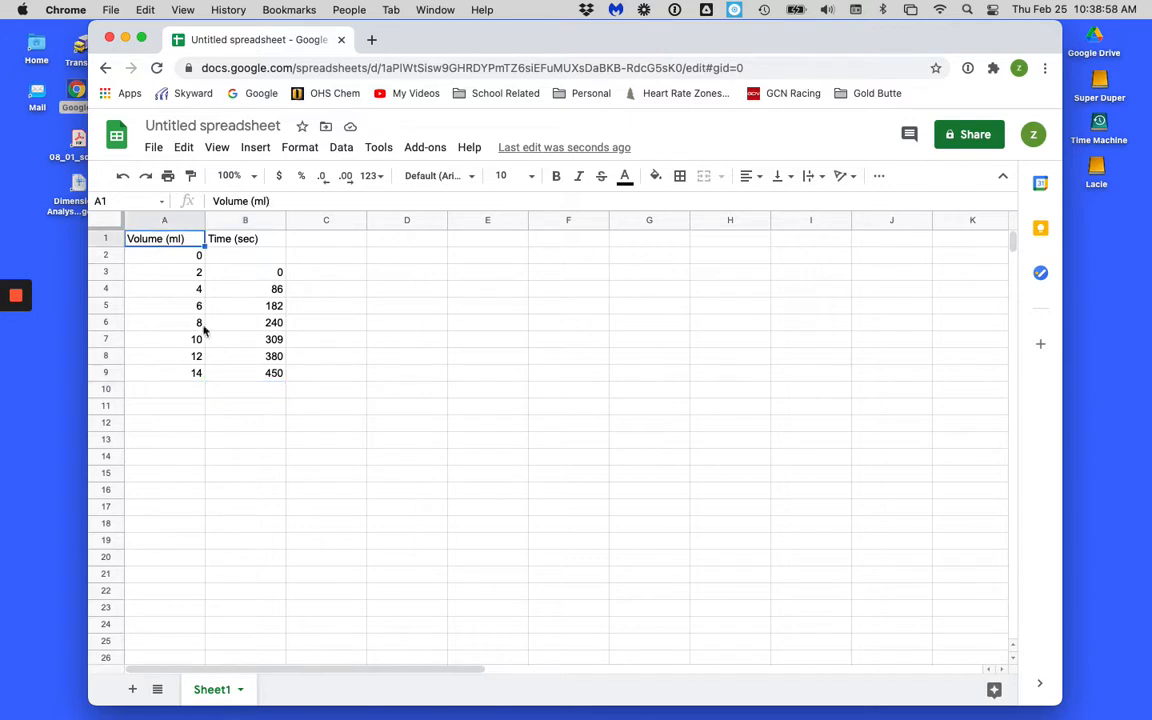
shift+click(242, 378)
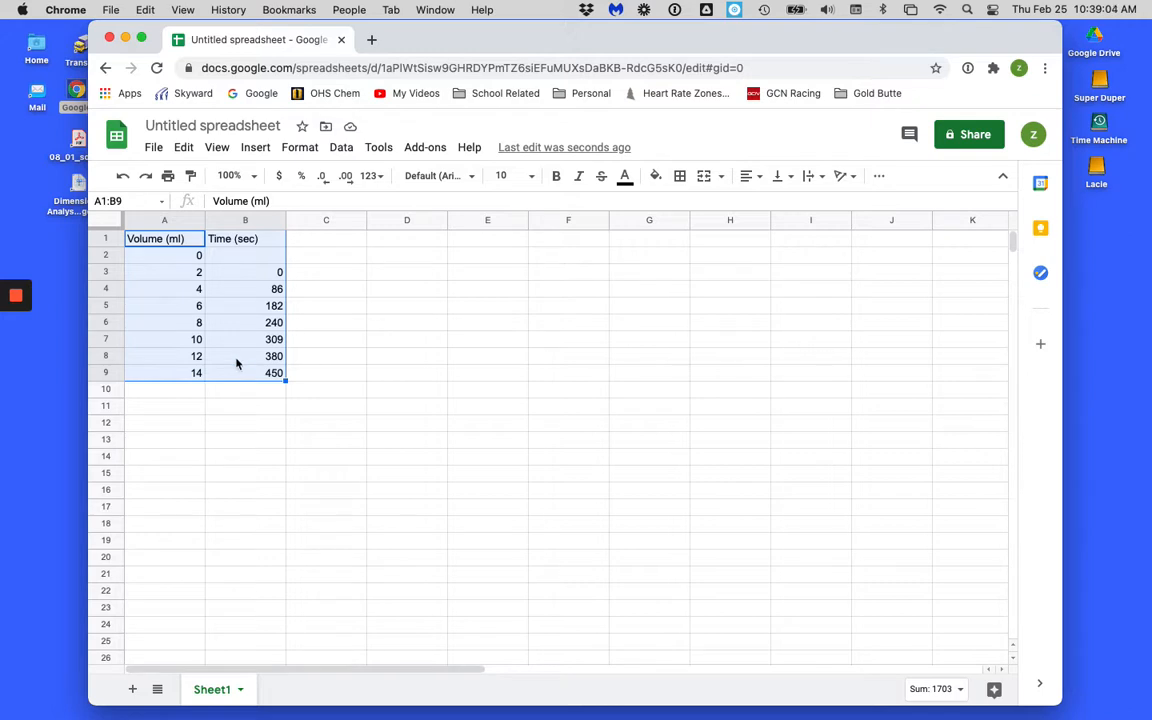
click(142, 240)
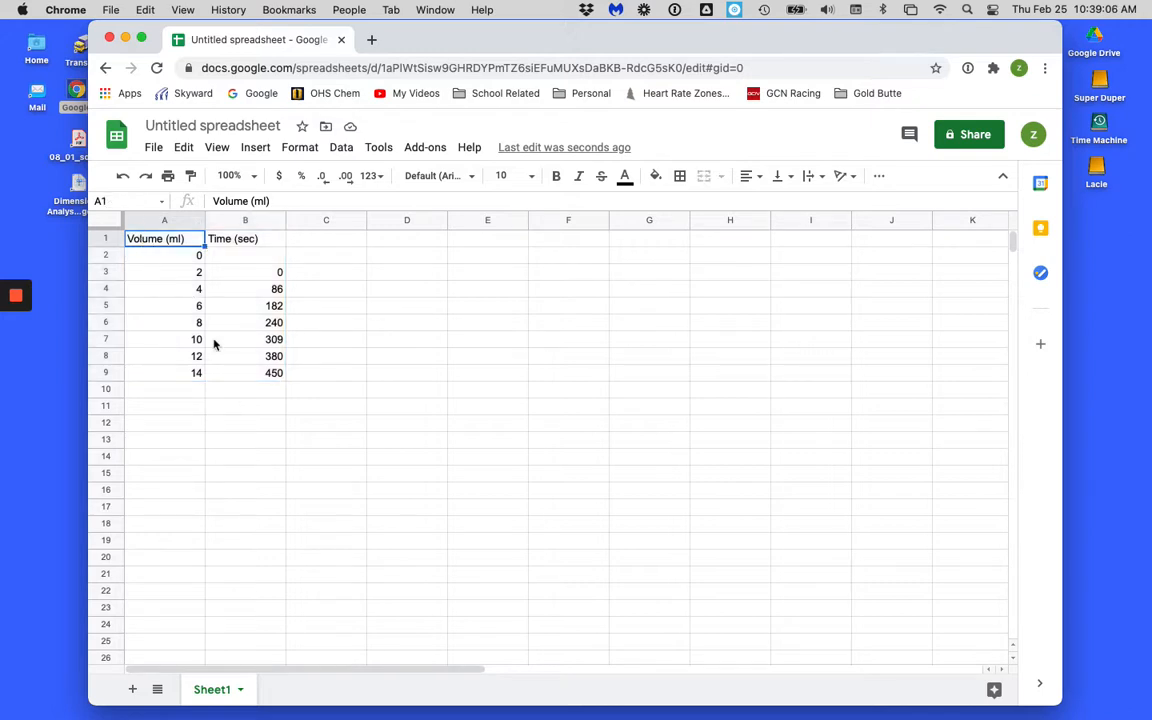
shift+click(252, 374)
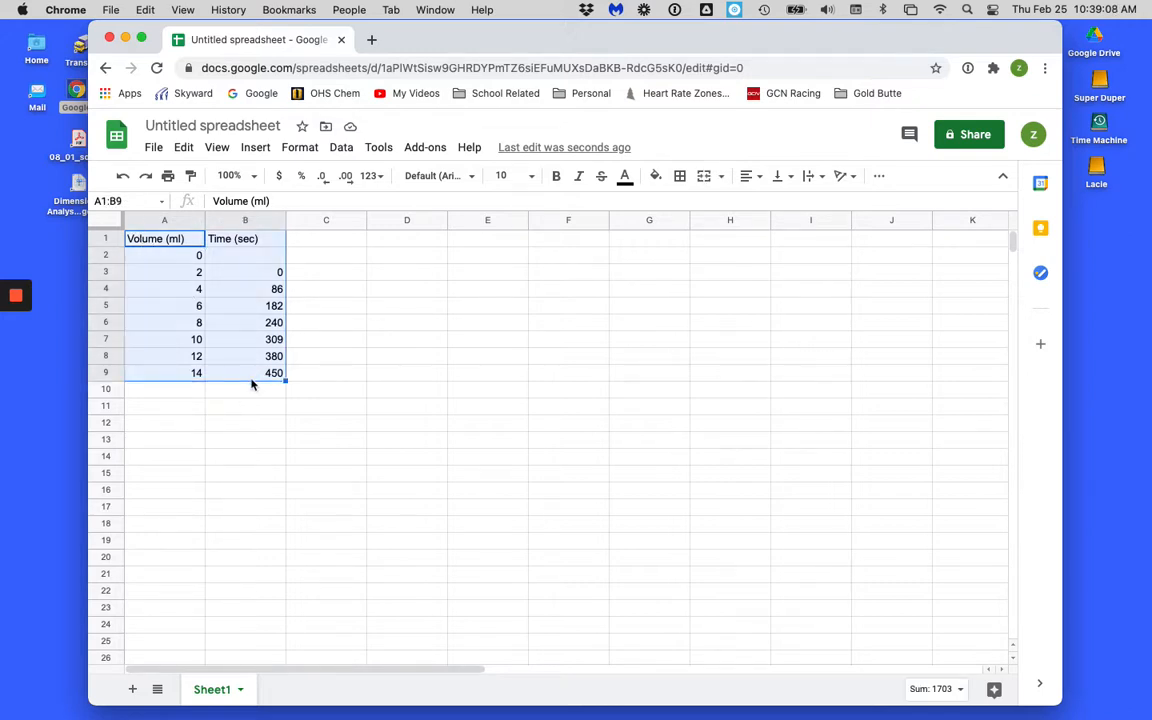
click(747, 179)
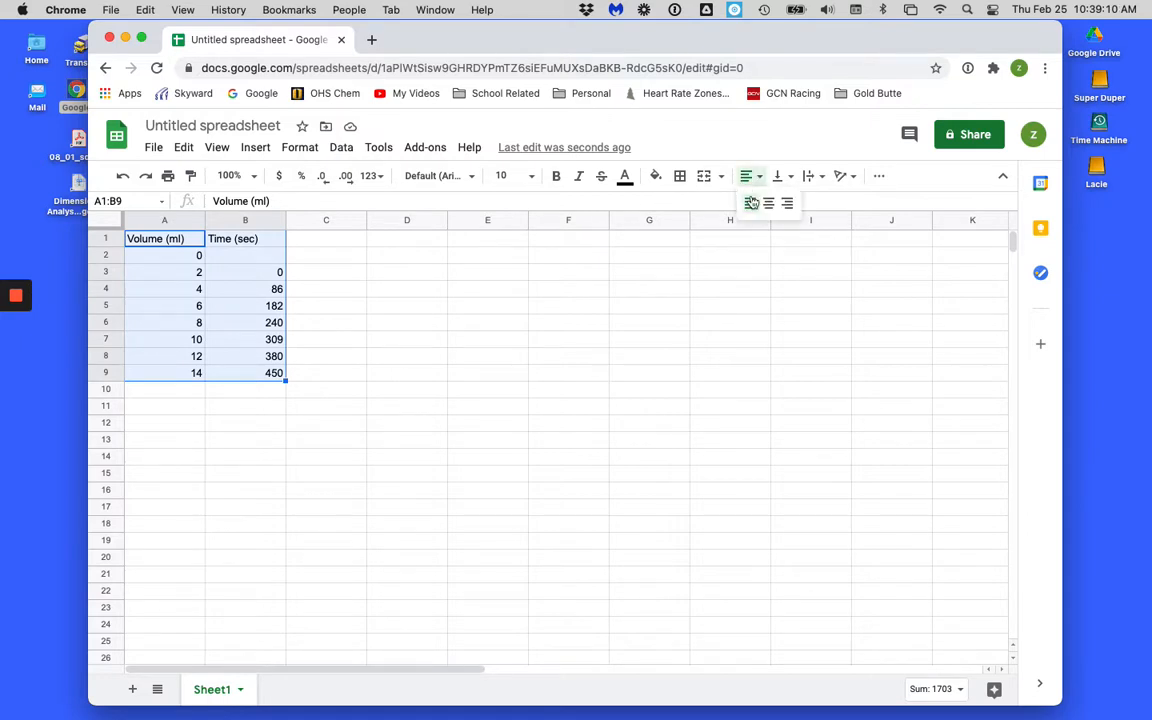
click(765, 198)
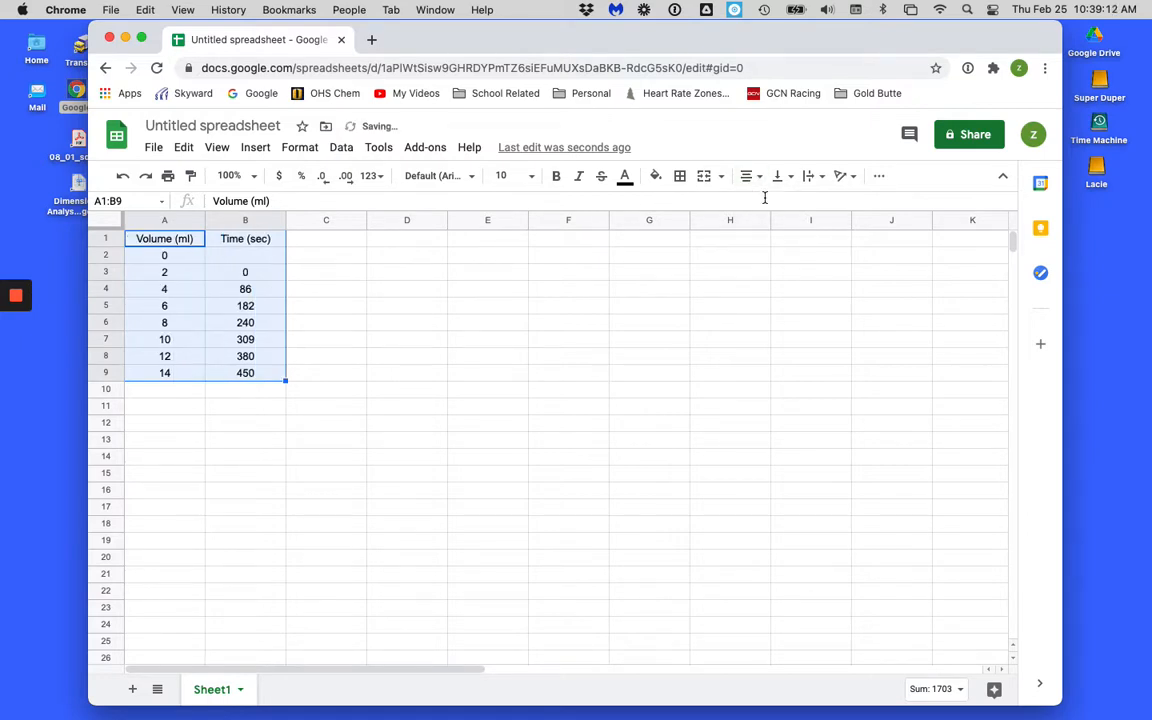
click(595, 268)
Step: Underline the two column headers in A1:B1
click(185, 238)
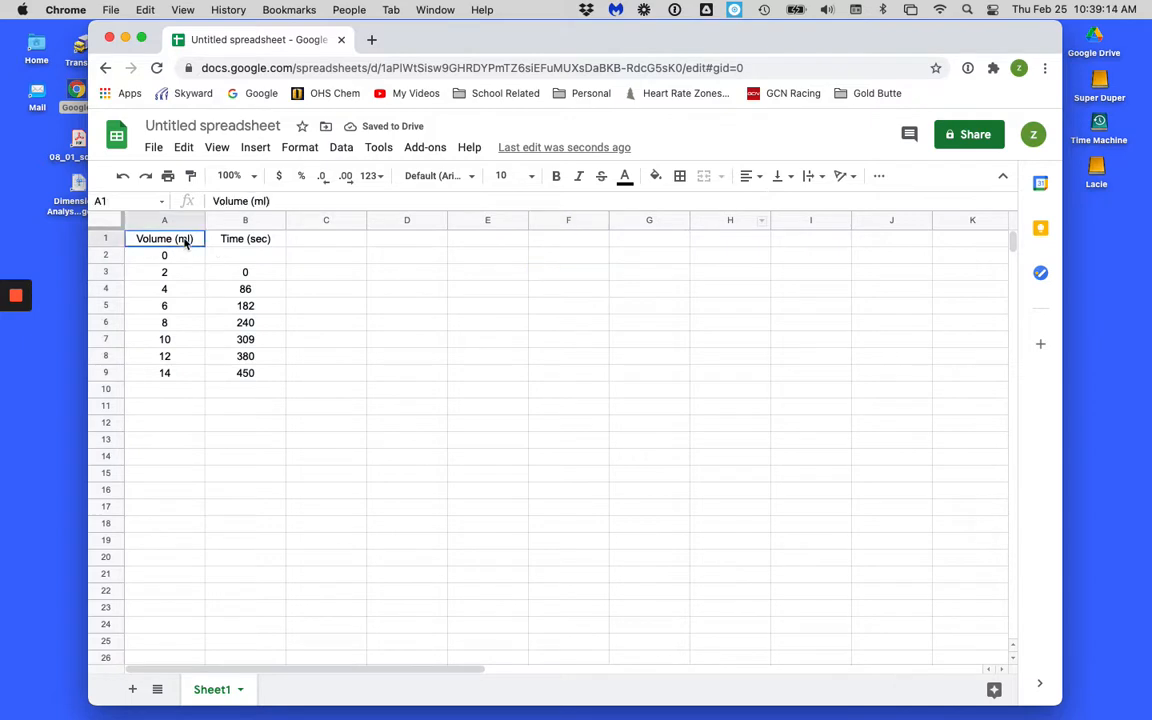
shift+click(234, 243)
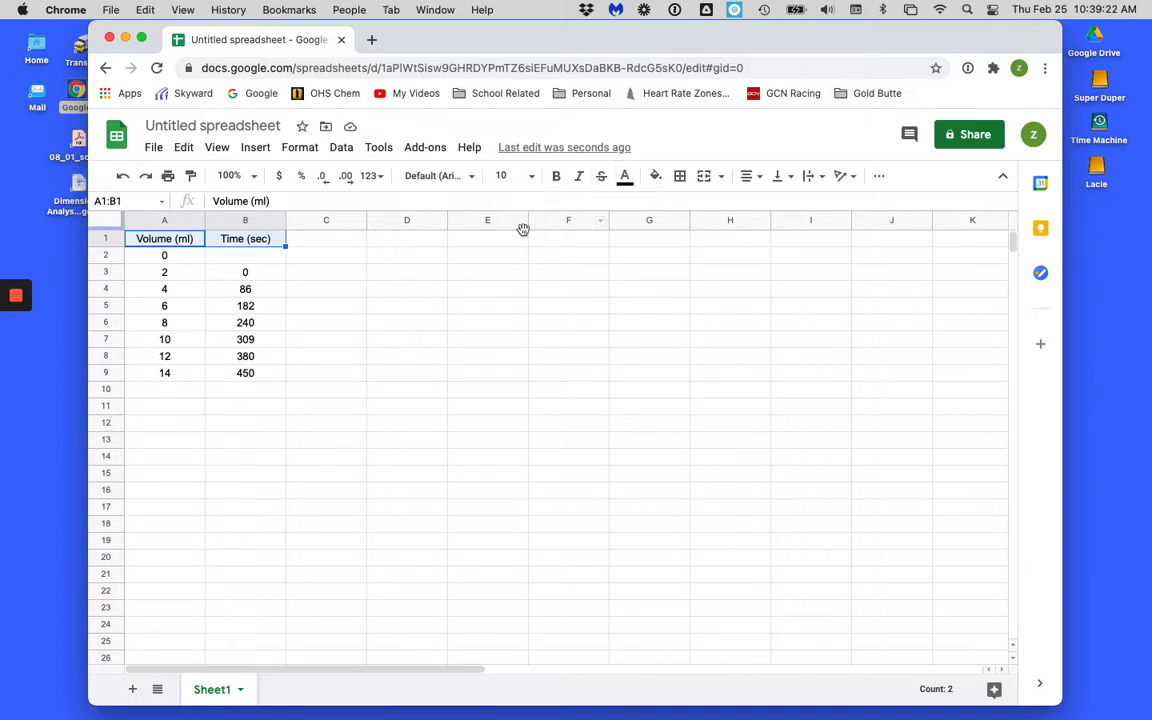
key(super+u)
click(410, 296)
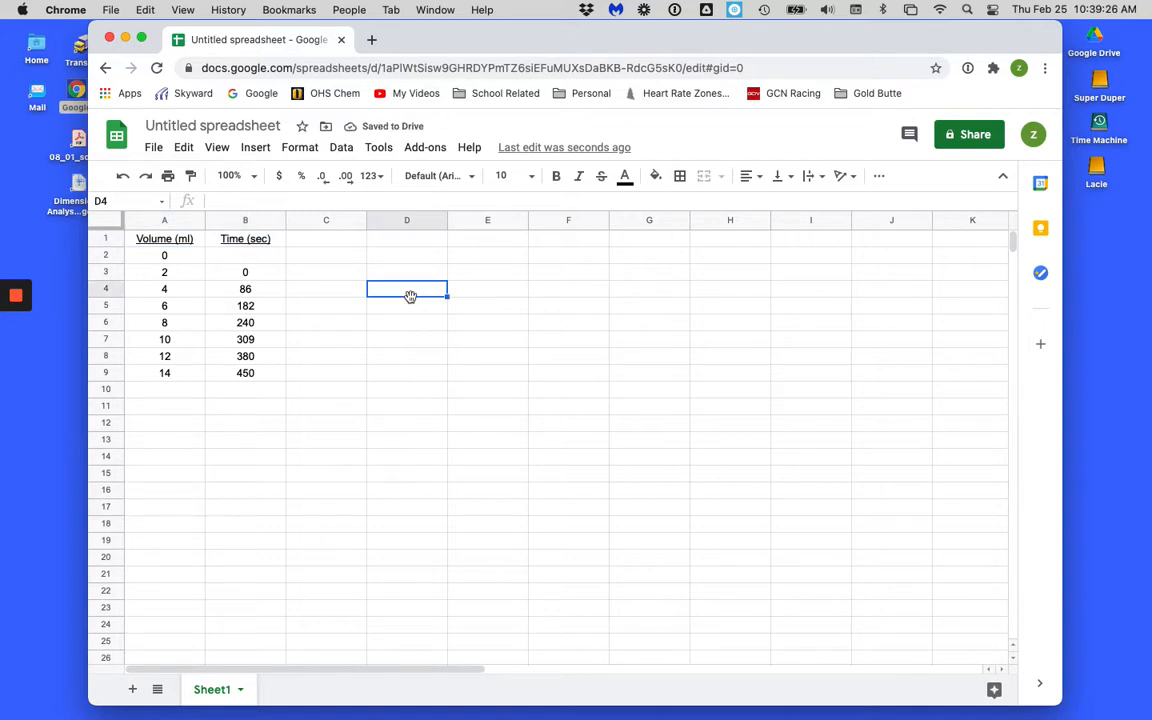
Step: Copy the table A1:B9 and create a blank Google Docs document in a new browser window
click(165, 238)
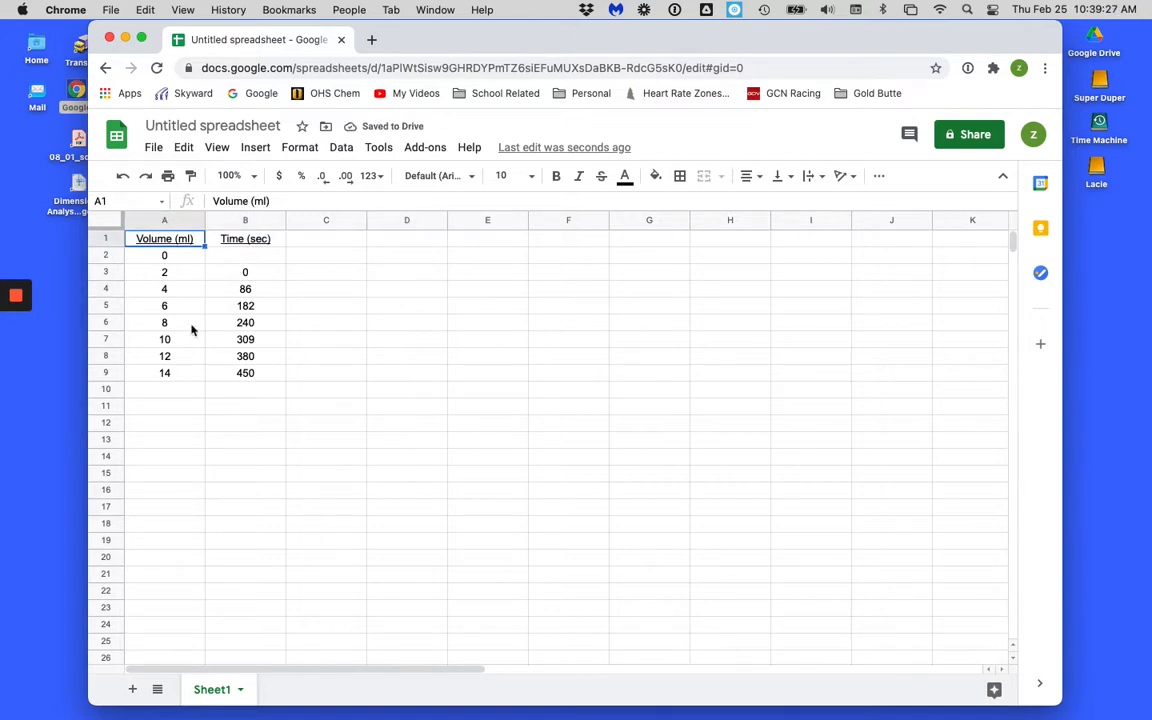
shift+click(259, 373)
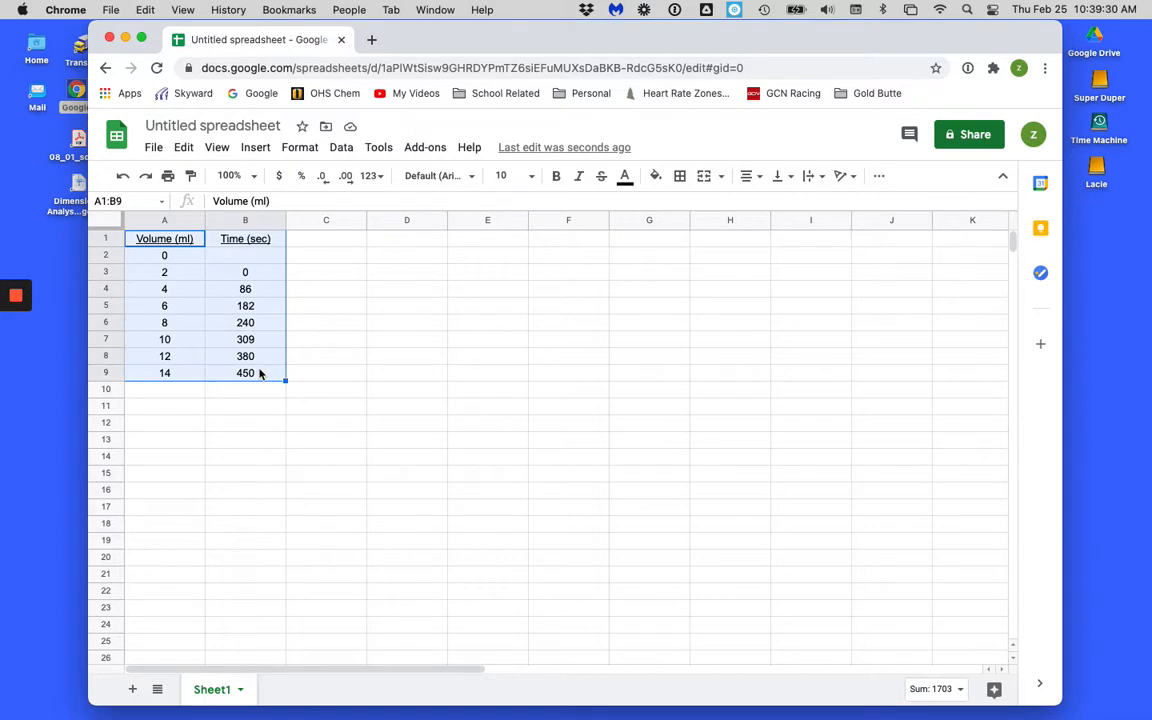
key(super+c)
key(super+n)
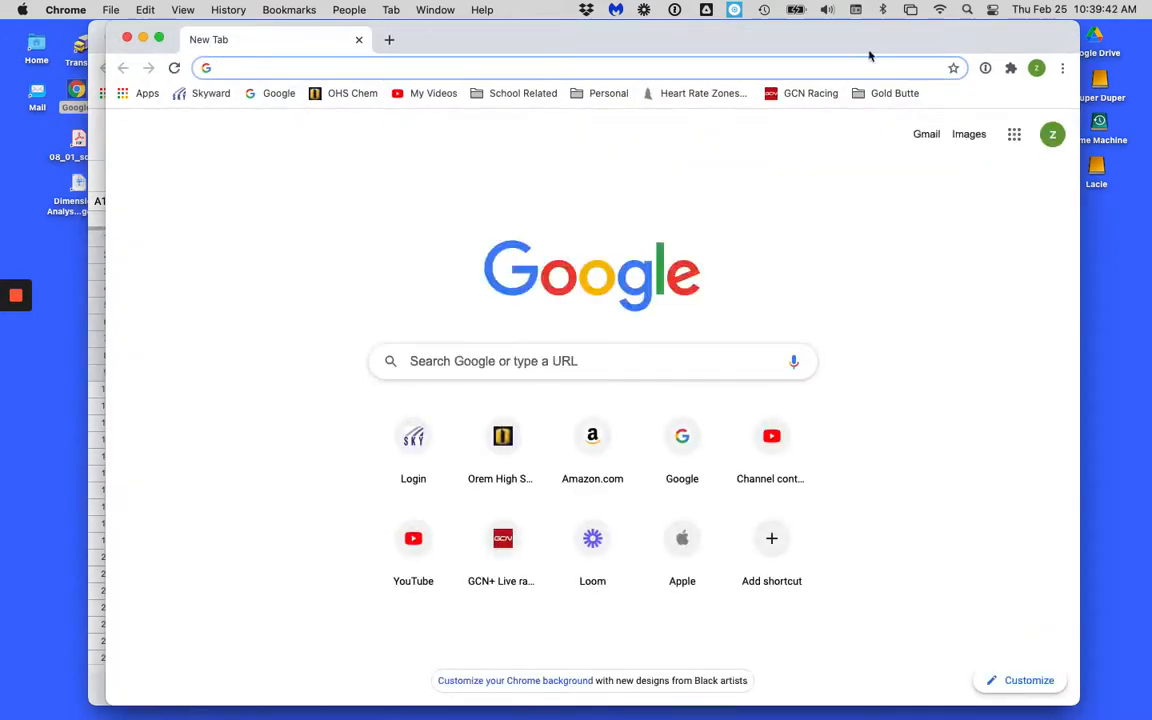
click(1014, 134)
scroll(1027, 242, down, 3)
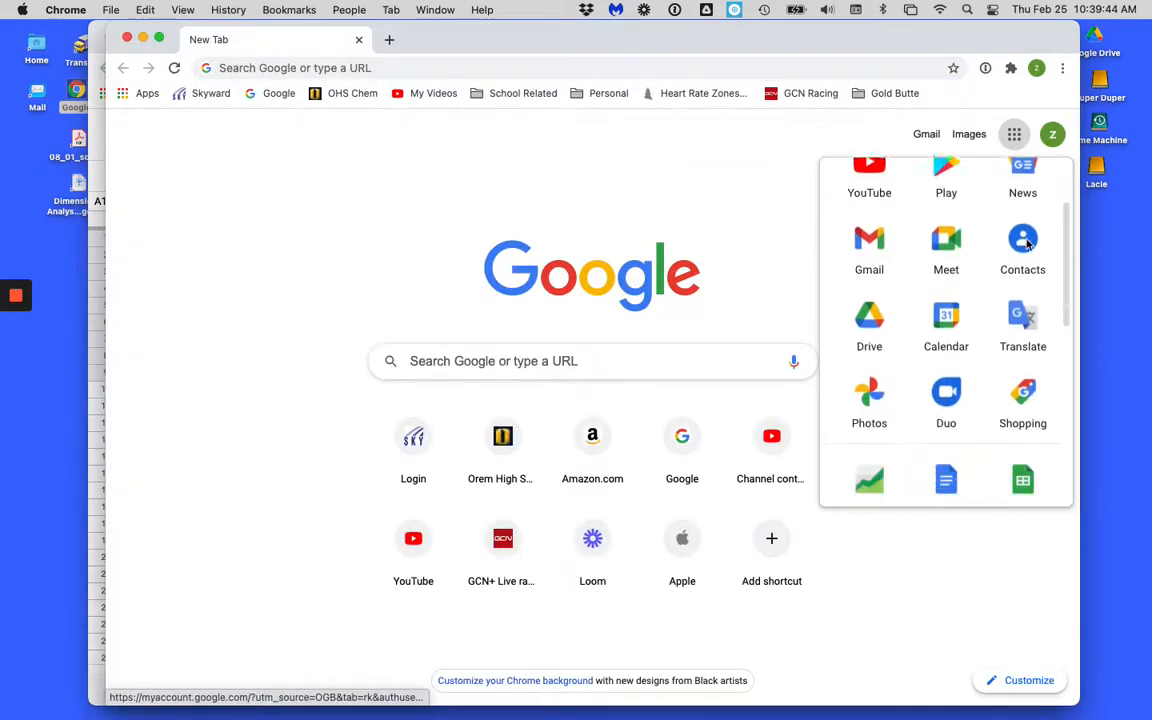
scroll(1028, 245, down, 1)
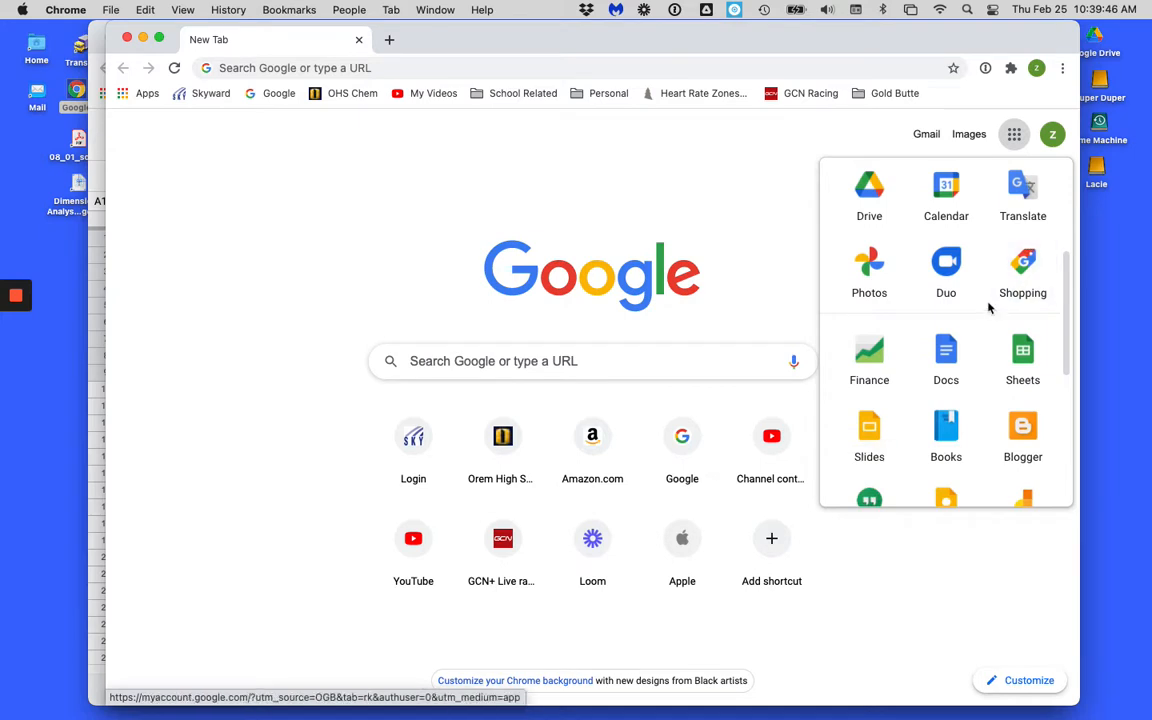
click(952, 355)
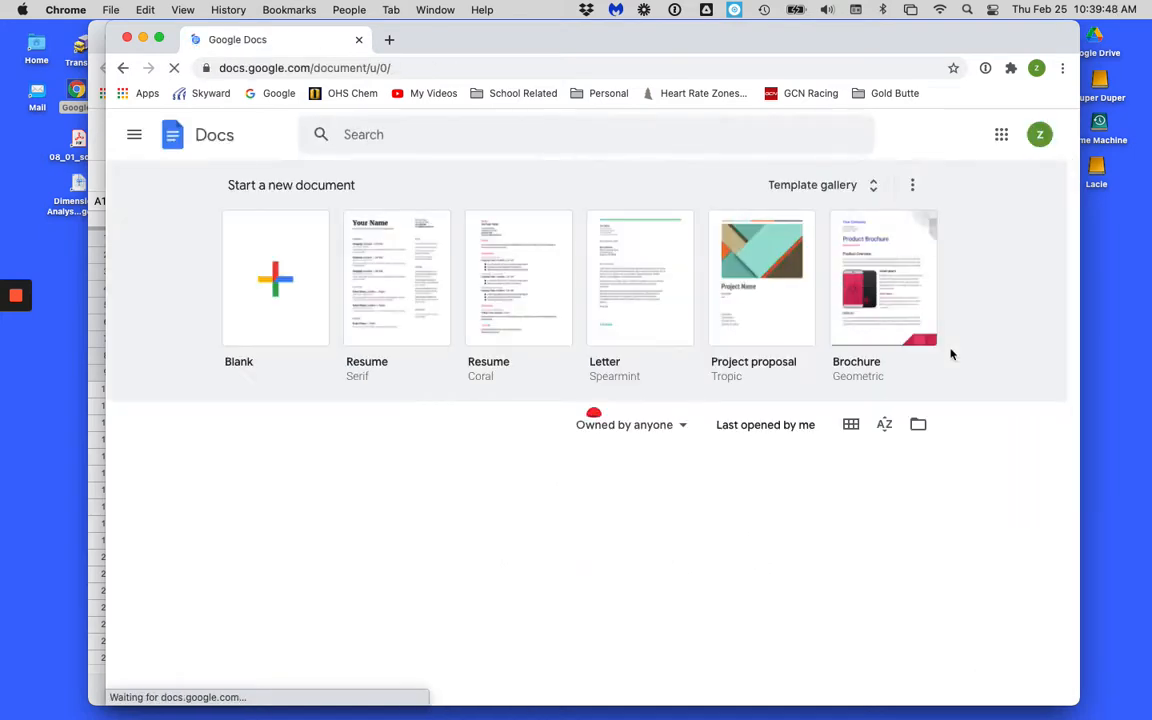
click(304, 280)
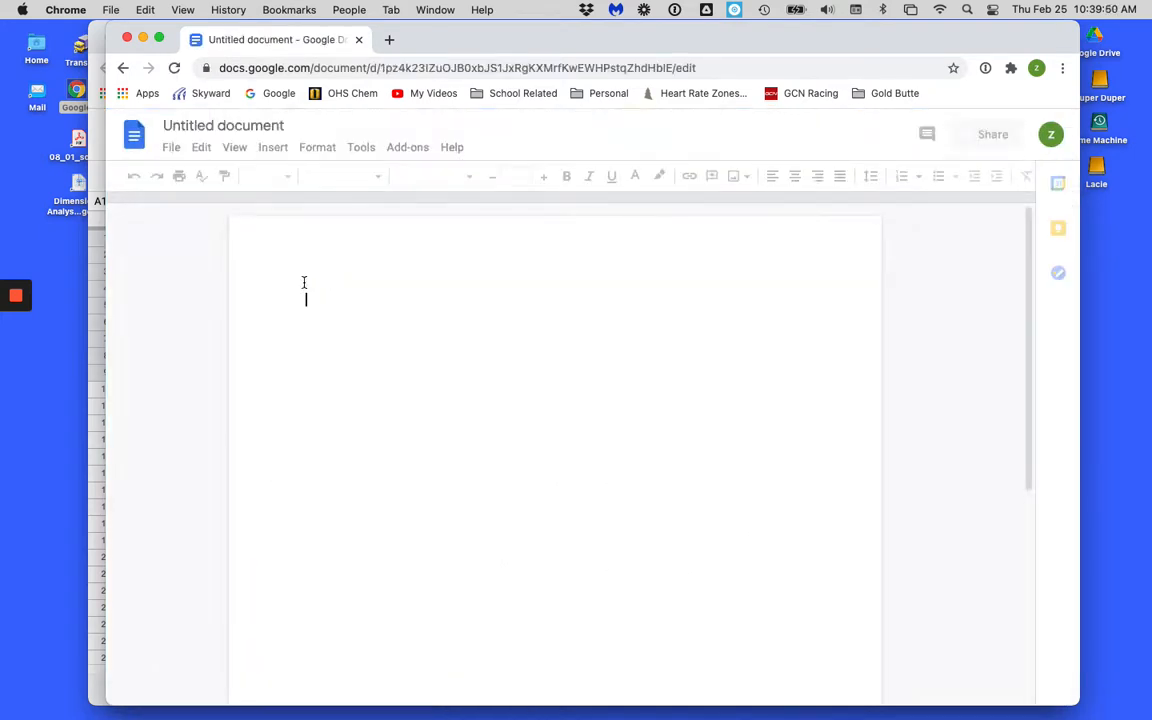
Step: Paste the copied table into the document unlinked, then close the document to return to the spreadsheet
key(super+v)
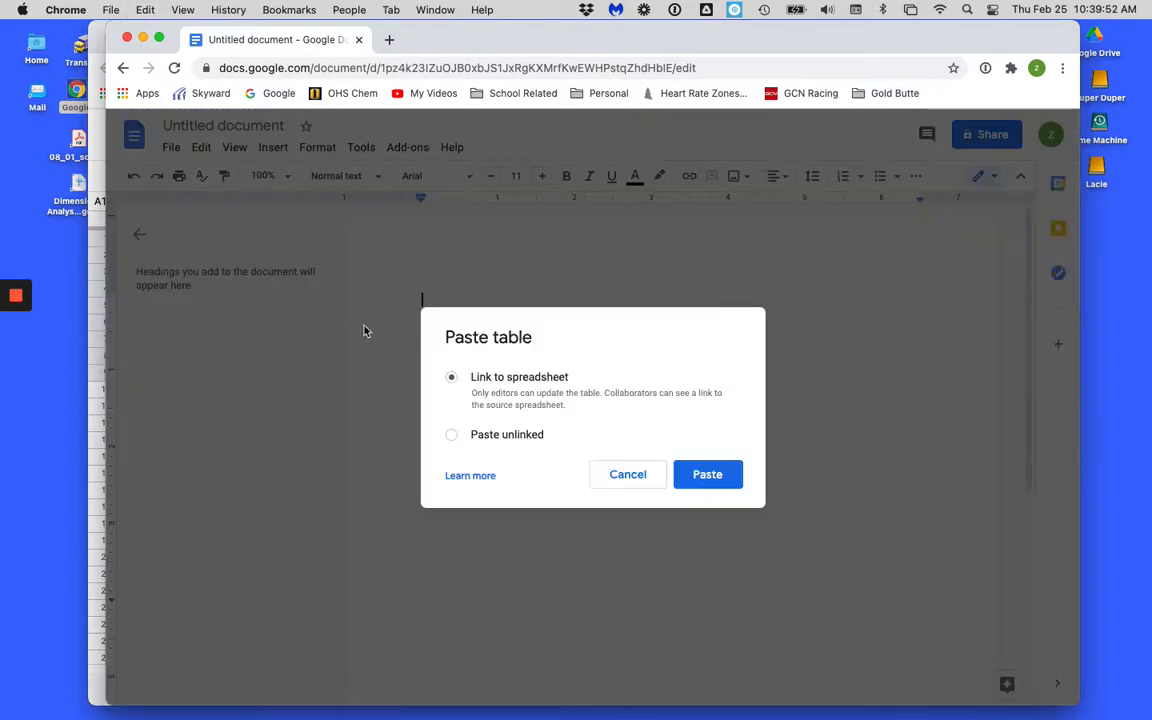
click(497, 436)
click(707, 474)
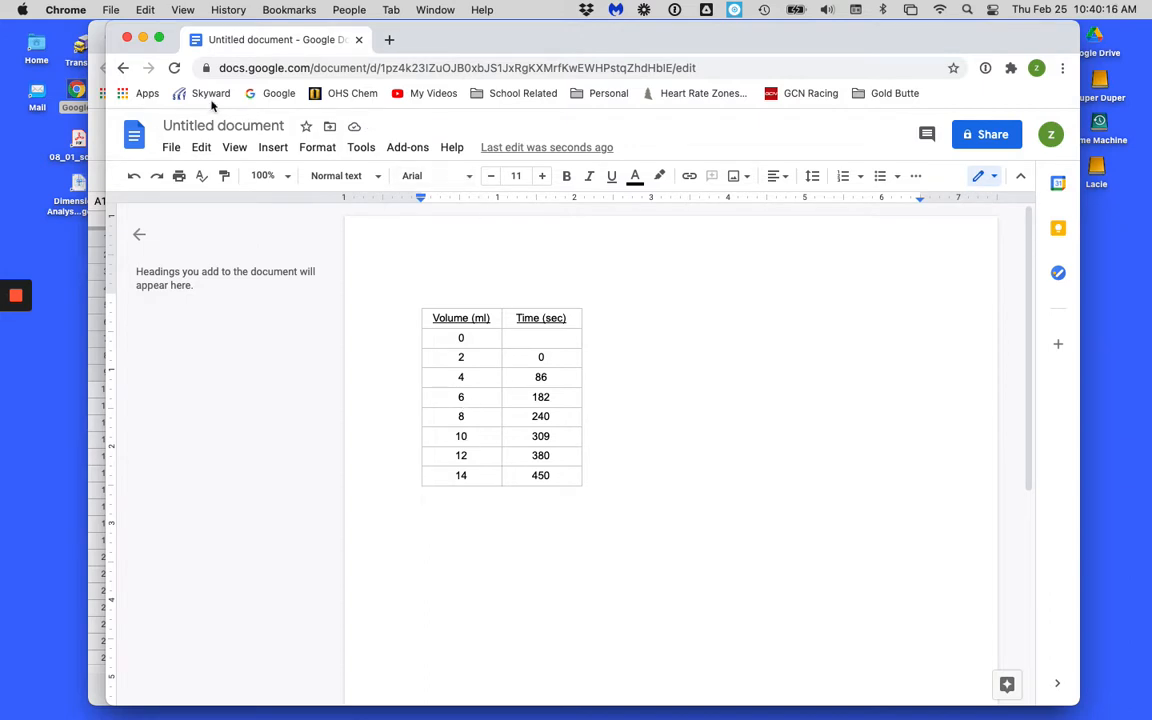
click(359, 40)
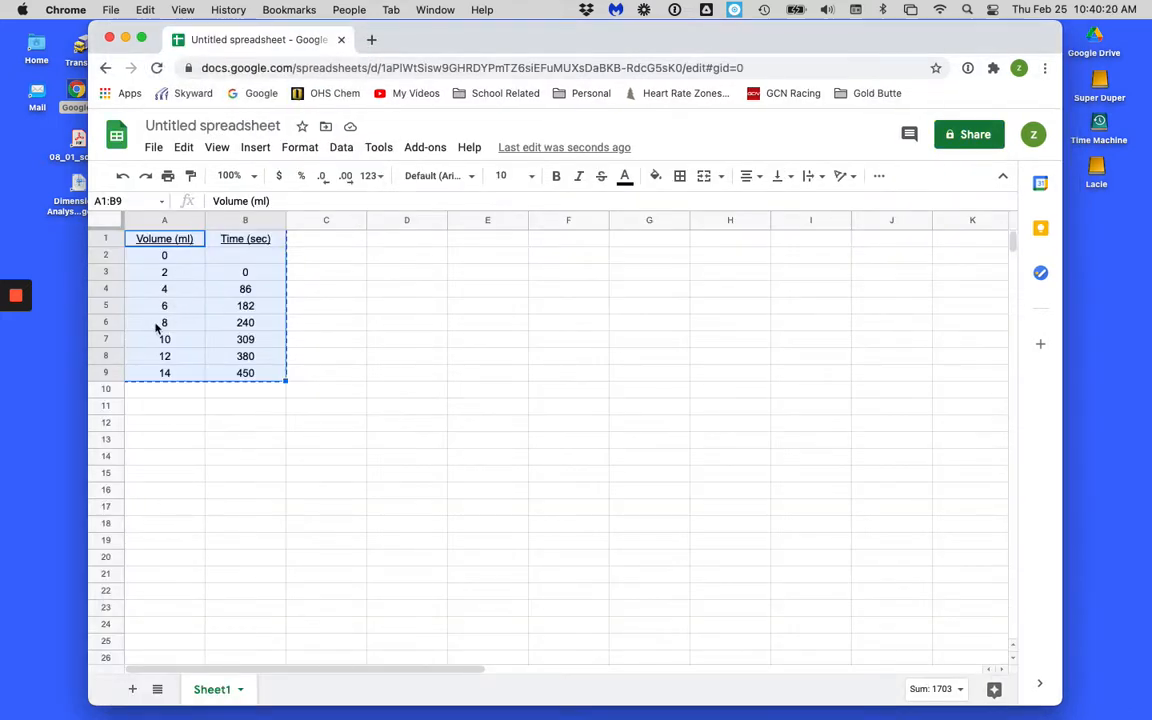
Step: Insert a chart from the volume and time data in A1:B9, including the headers
click(379, 324)
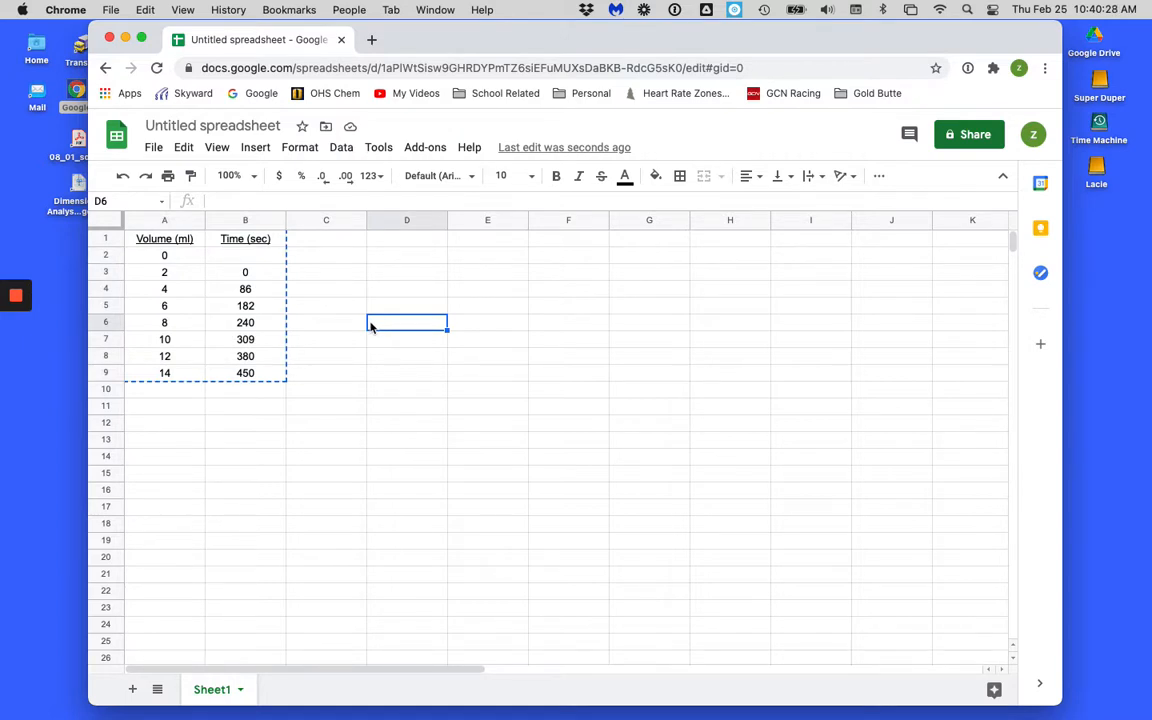
key(Escape)
click(165, 256)
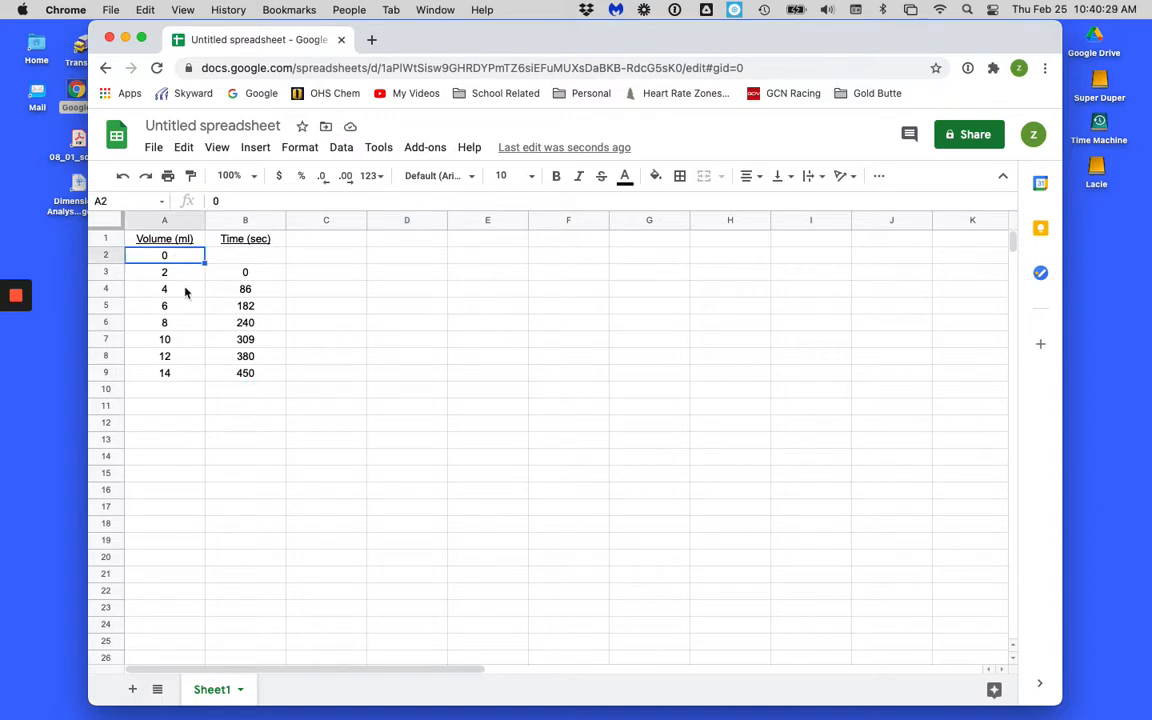
shift+click(254, 375)
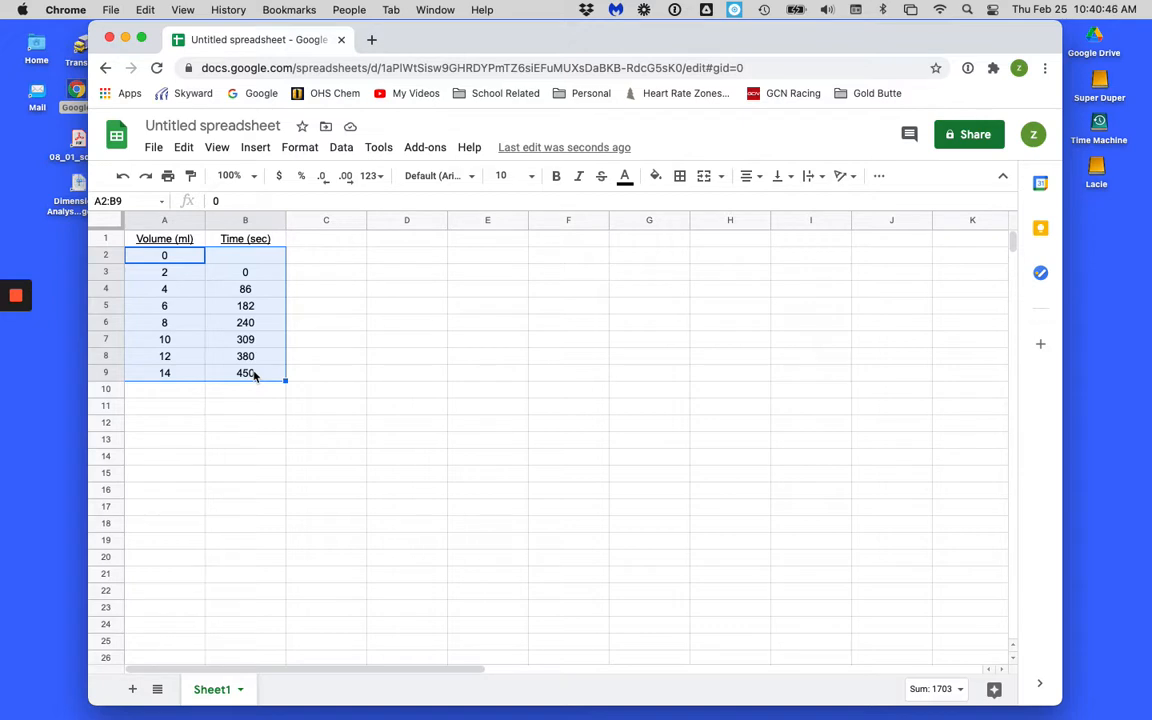
key(Up)
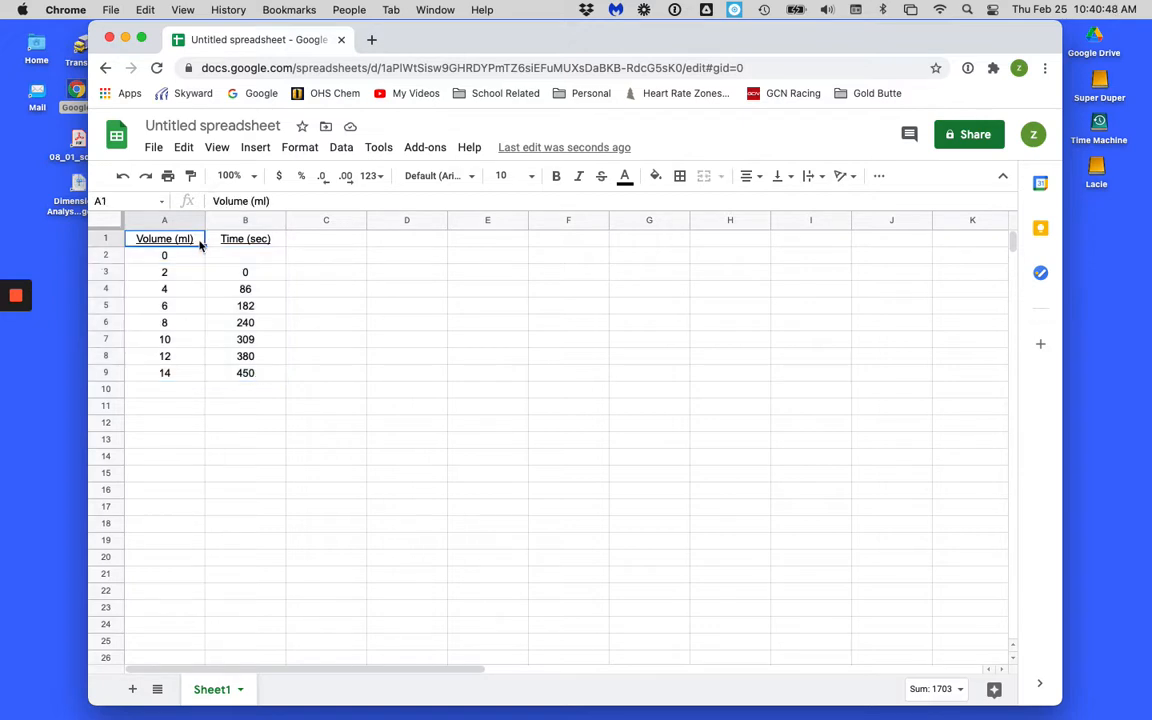
shift+click(252, 378)
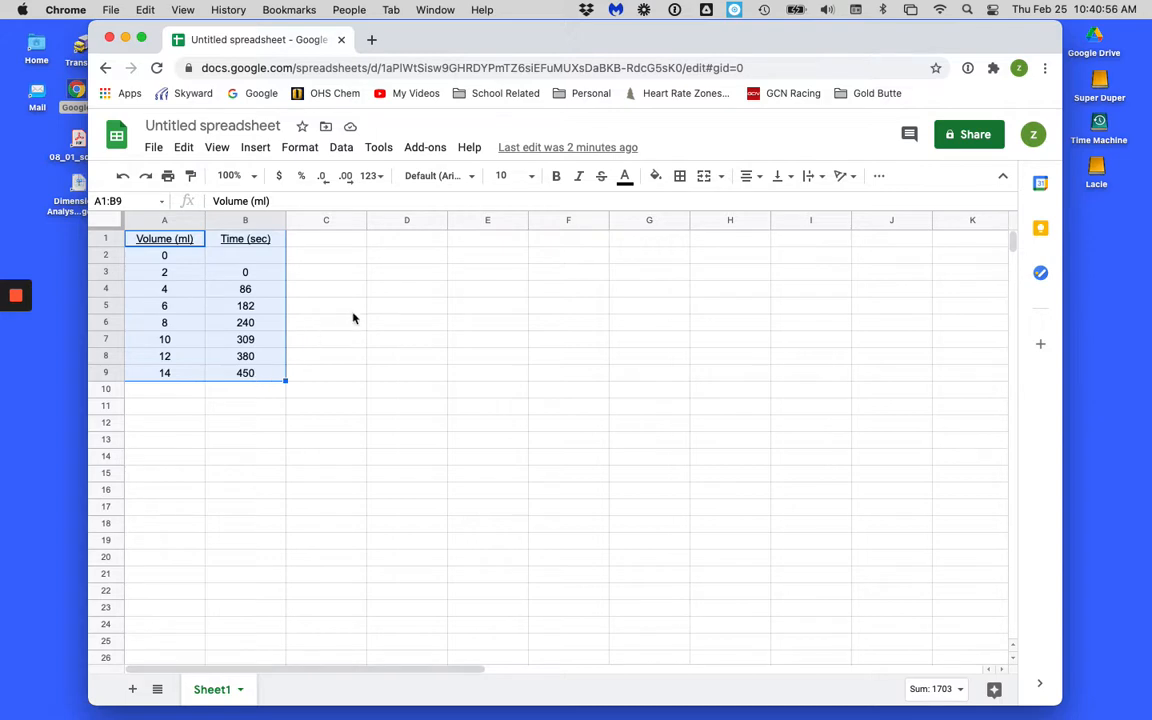
click(256, 149)
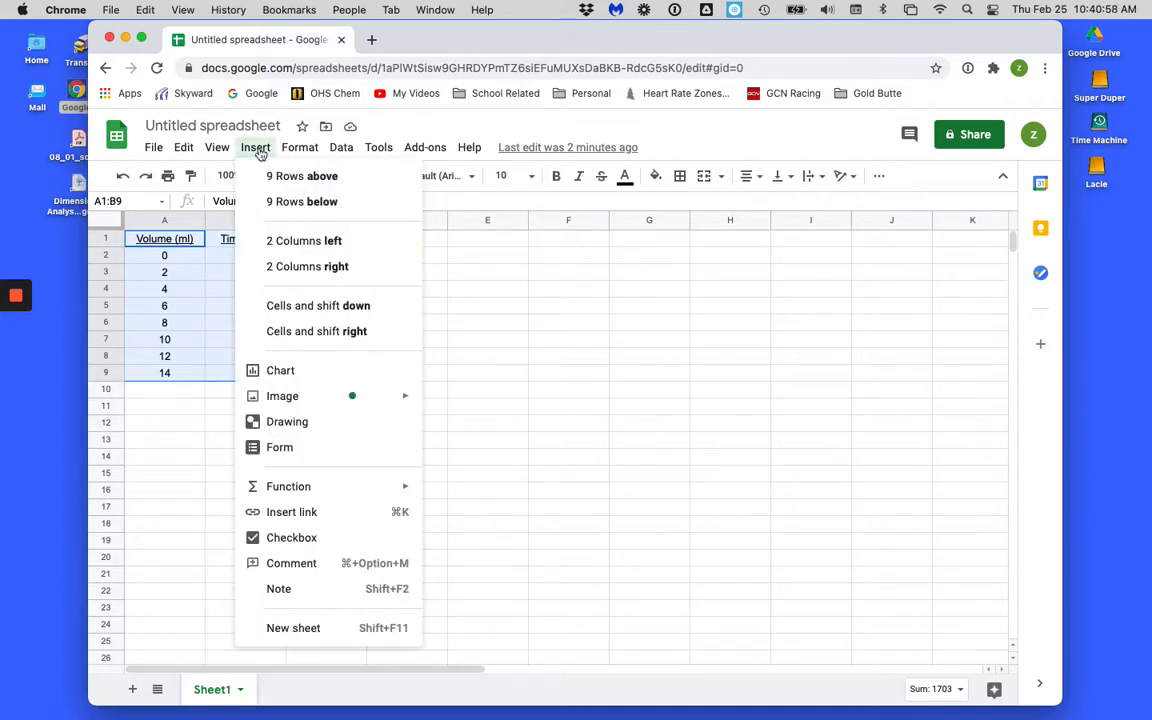
click(285, 374)
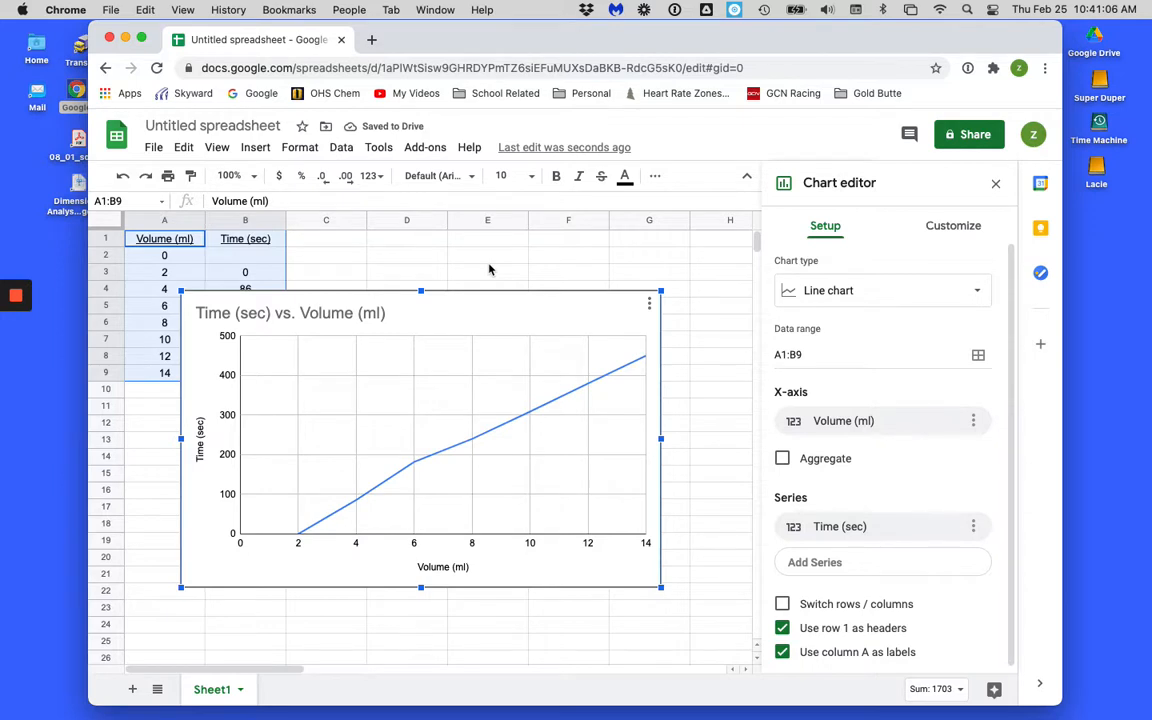
drag(463, 40, 440, 40)
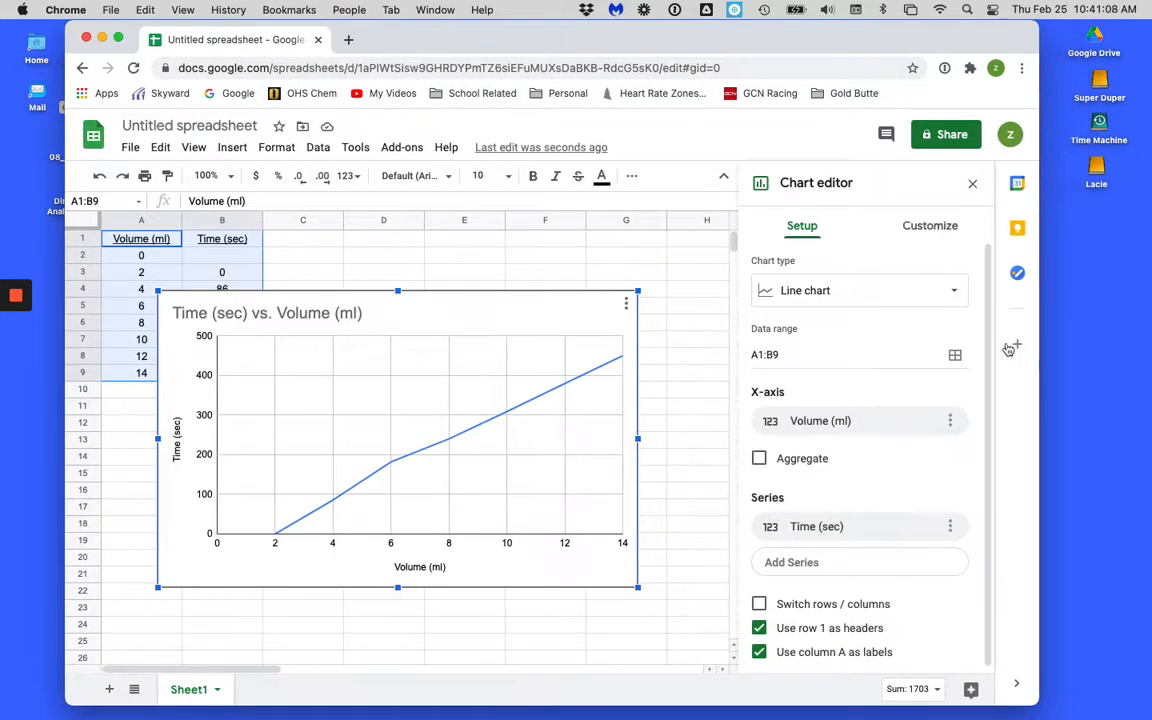
Step: Widen the browser window and move the chart off the data table into the empty columns beside it
drag(1039, 325, 1151, 321)
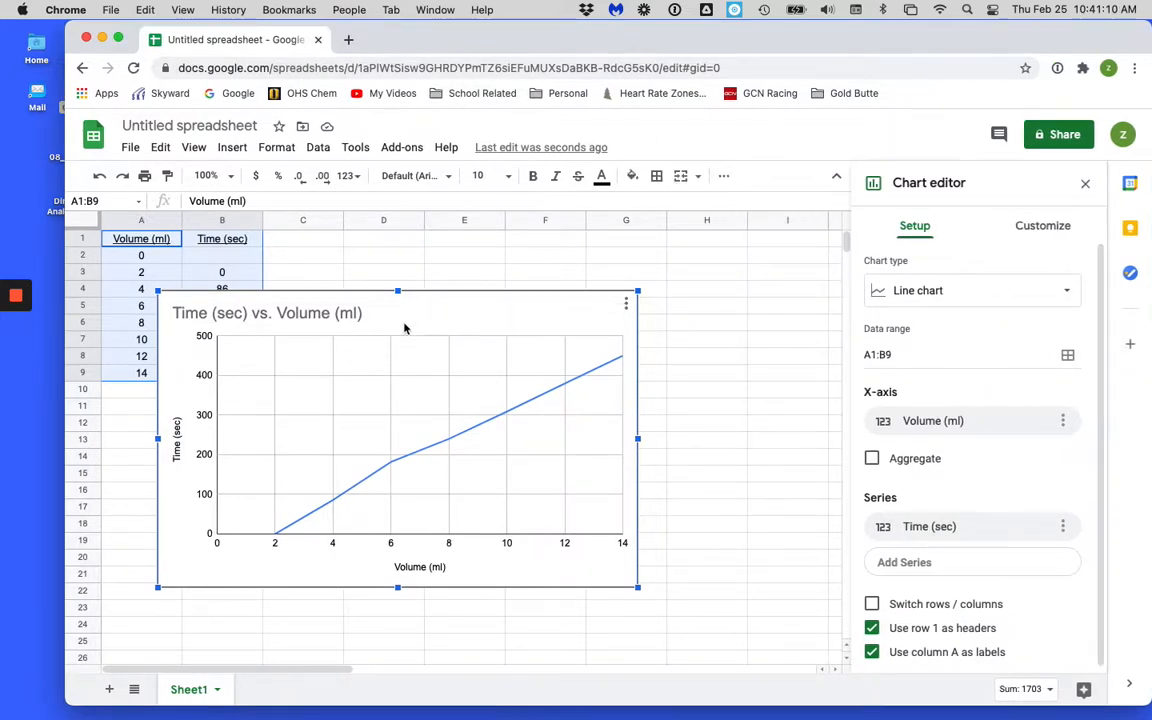
double_click(402, 316)
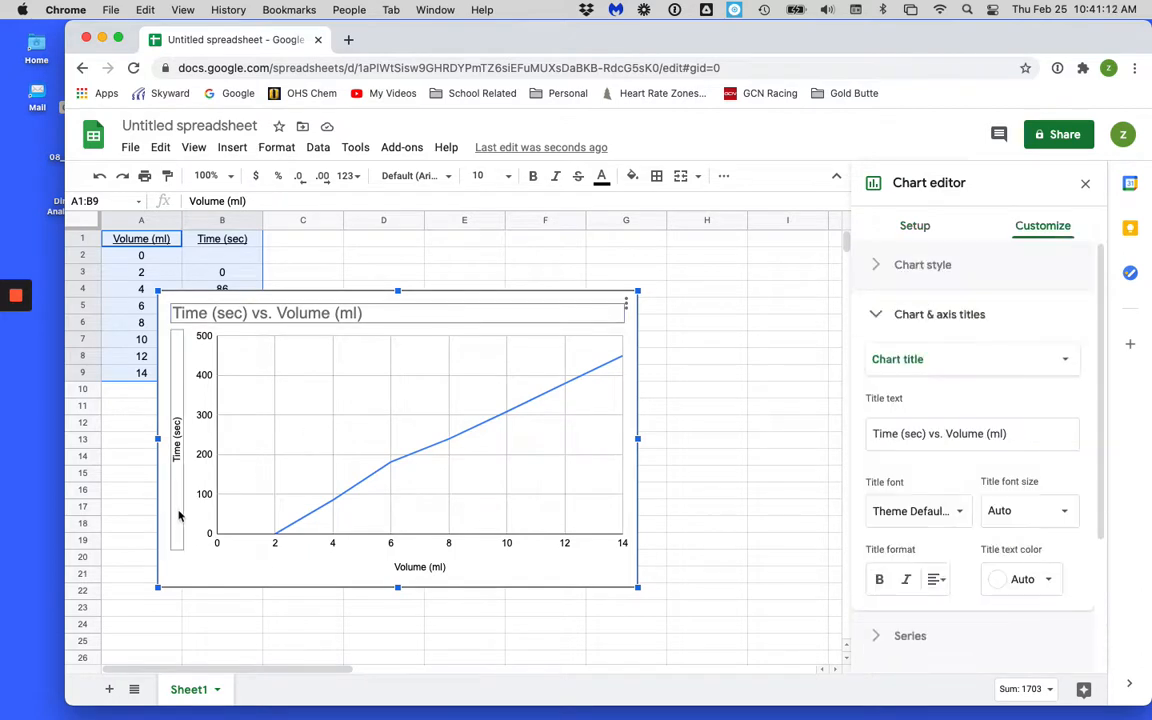
drag(179, 515, 341, 486)
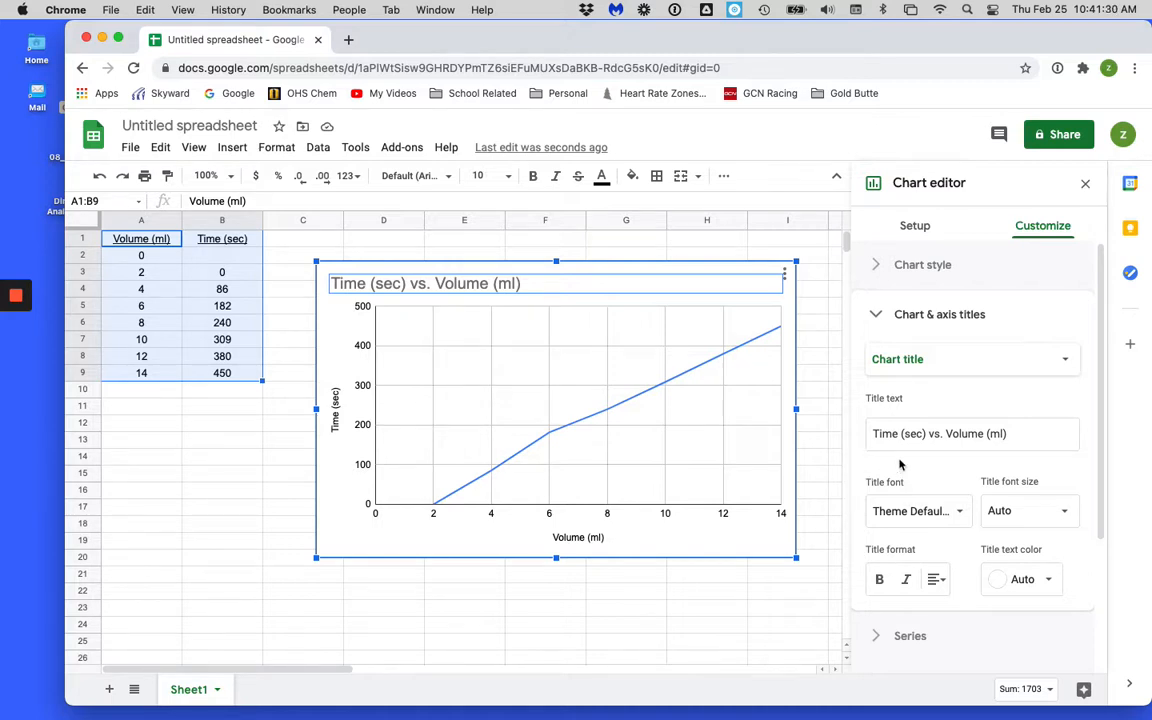
Step: Change the chart type from a line chart to a scatter chart
scroll(869, 465, down, 4)
scroll(928, 455, up, 3)
scroll(928, 455, down, 3)
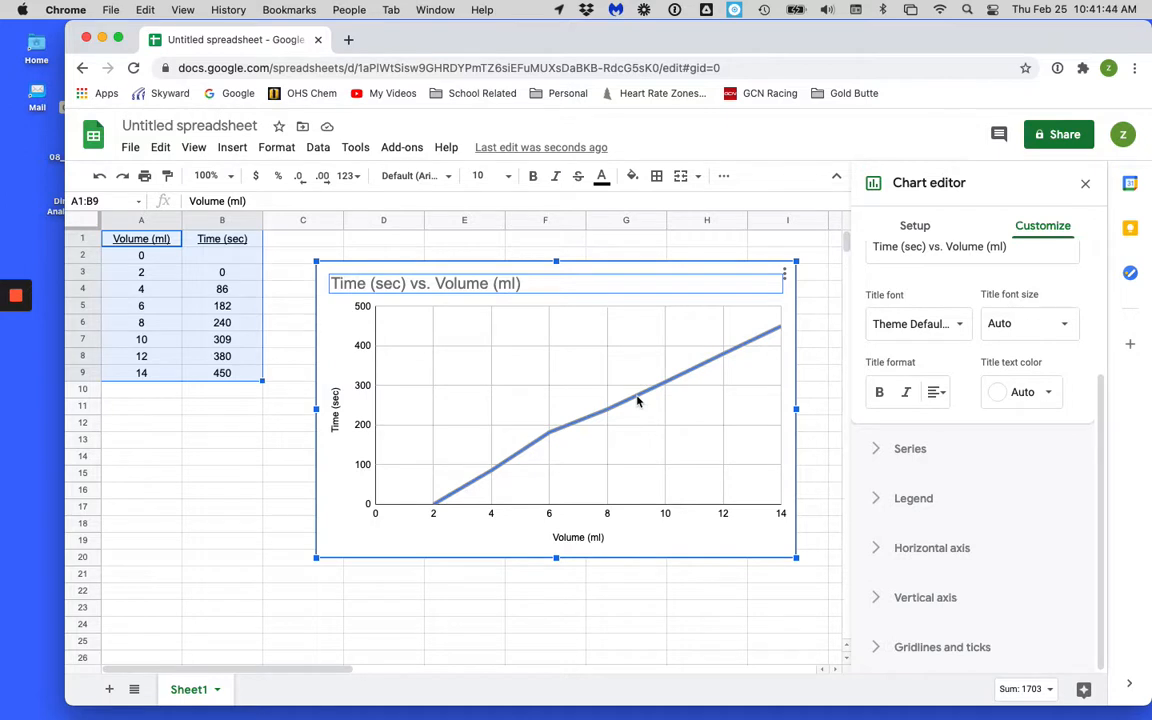
click(913, 227)
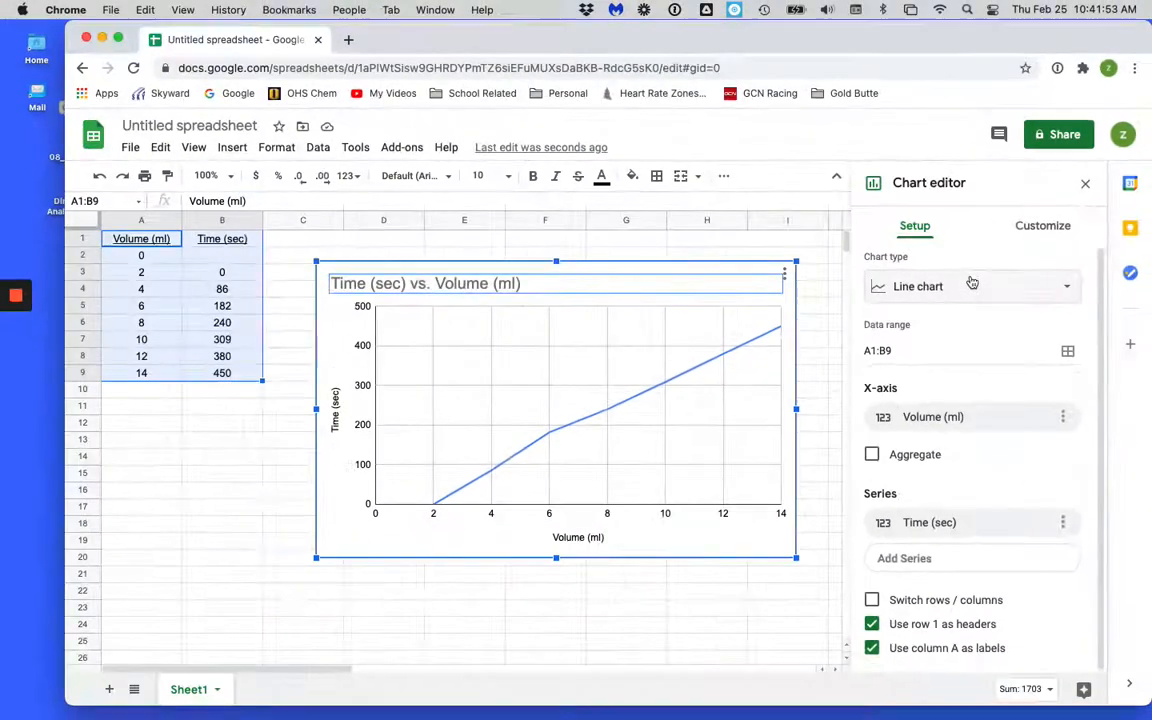
click(928, 287)
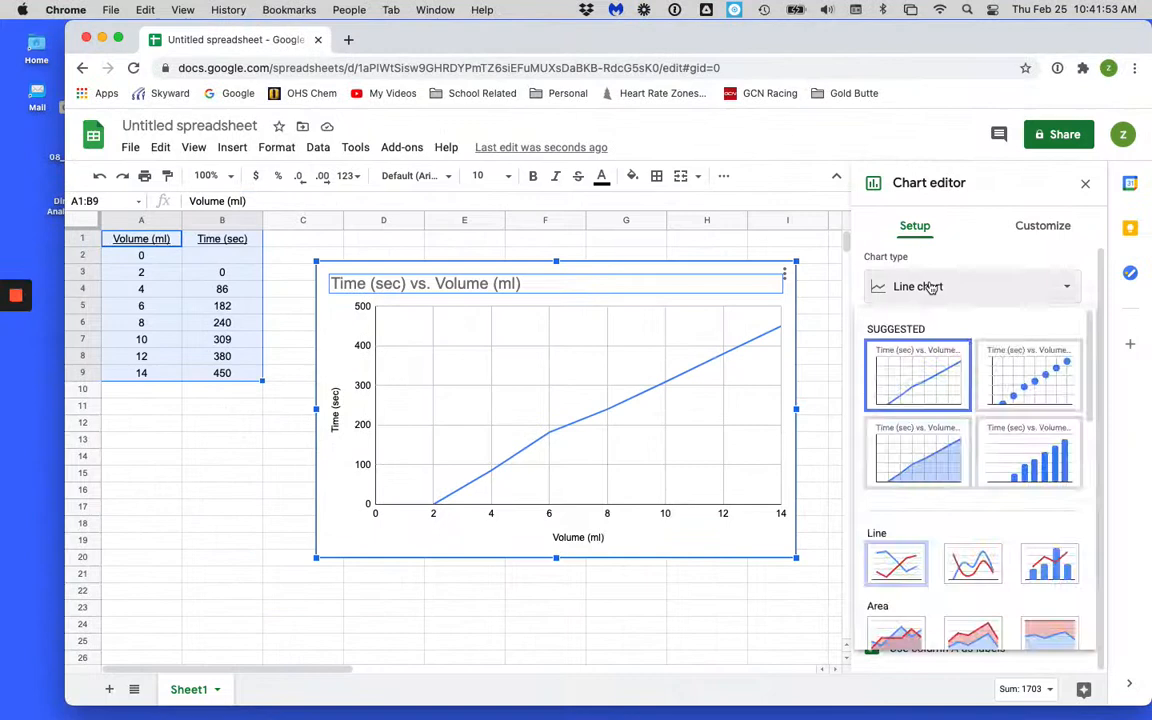
click(1033, 382)
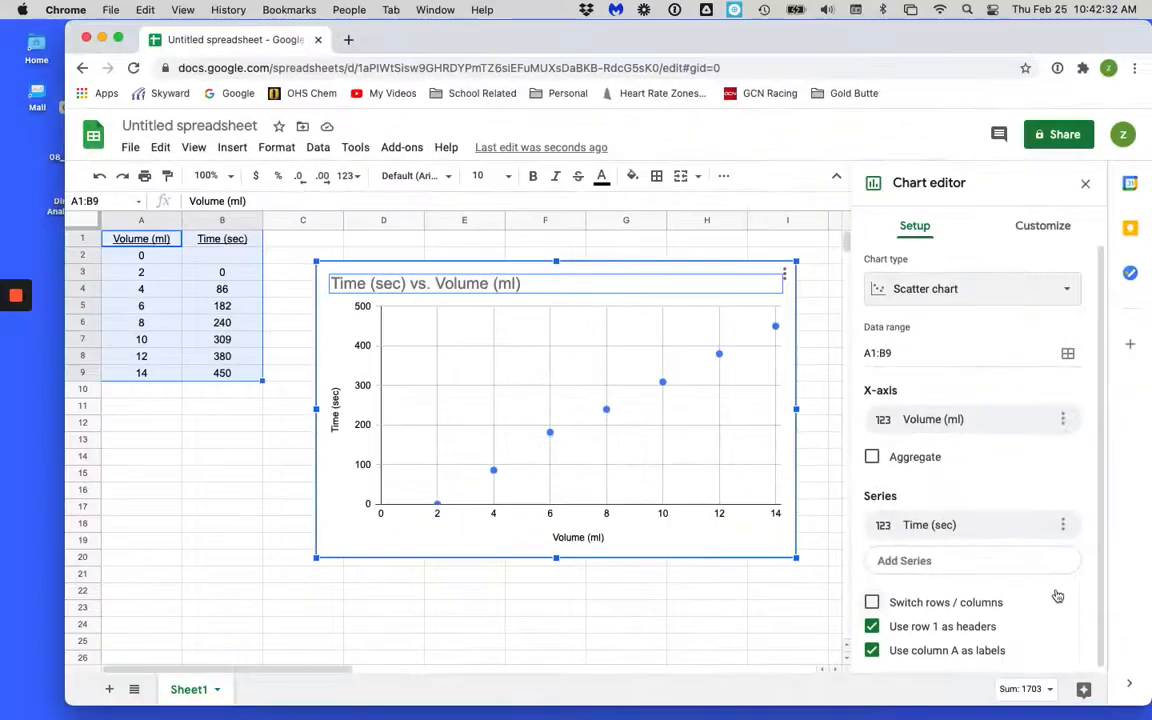
Step: Try switching the scatter chart's rows and columns, and restore the original orientation
click(872, 602)
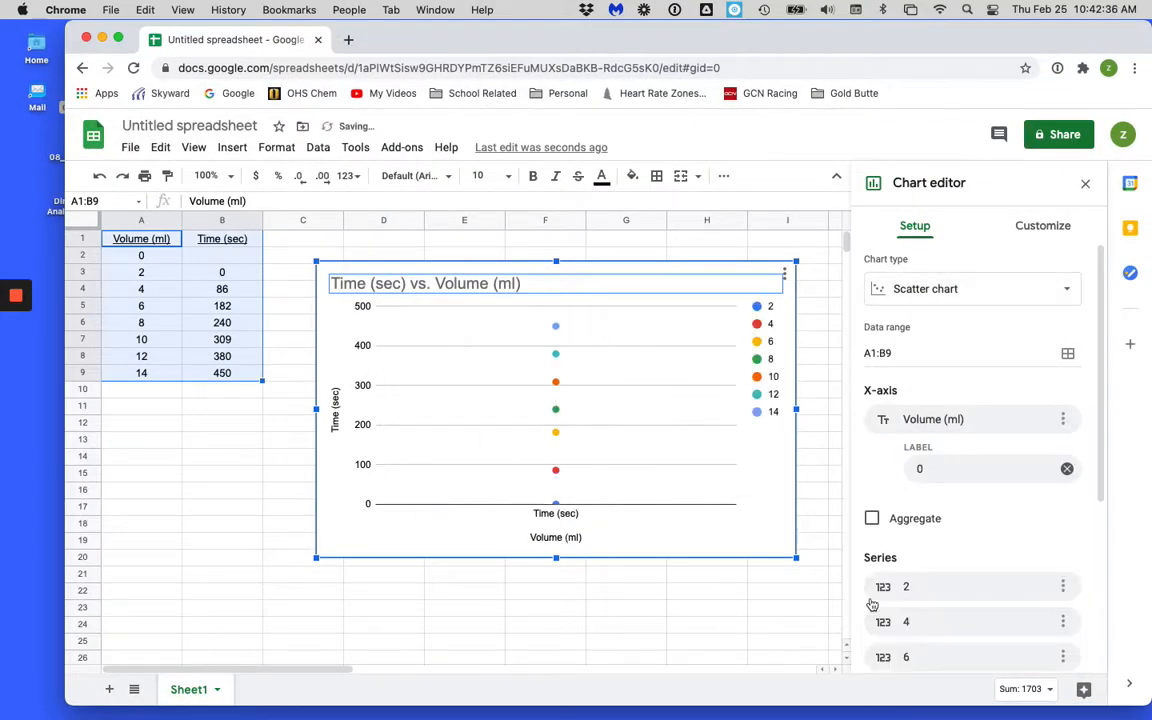
click(872, 604)
click(855, 597)
scroll(933, 530, down, 5)
click(873, 597)
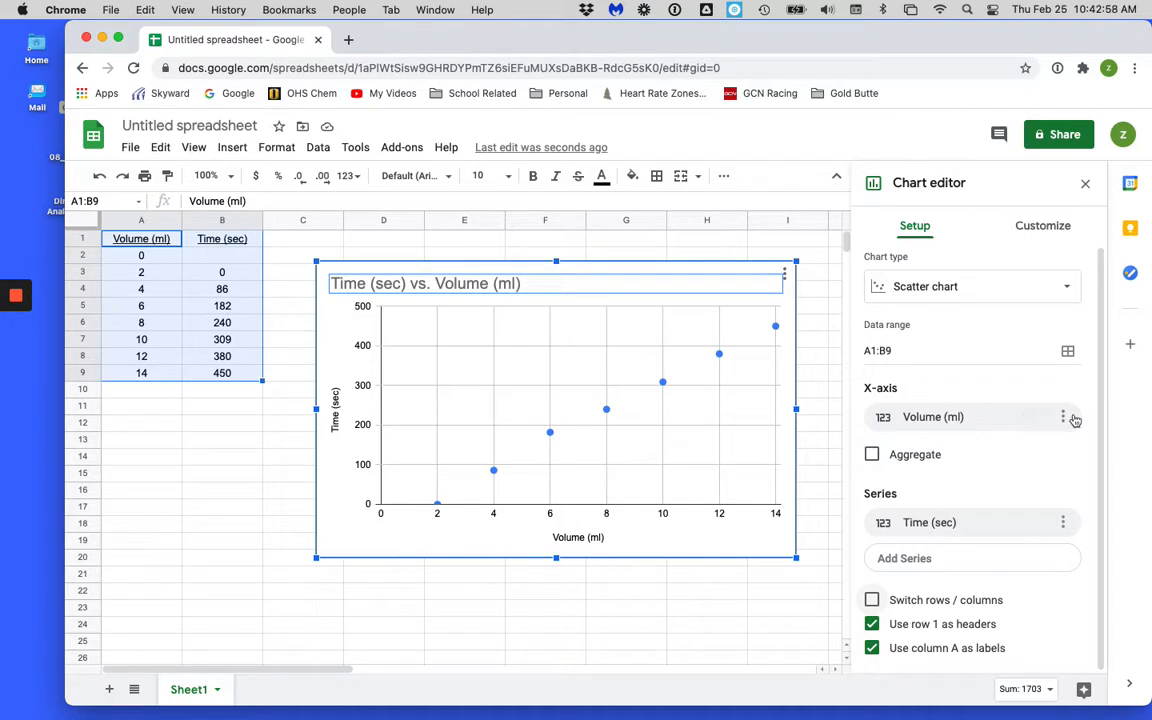
Step: Swap the plotted data so the x-axis uses Time (sec) and the series uses Volume (ml)
click(1064, 417)
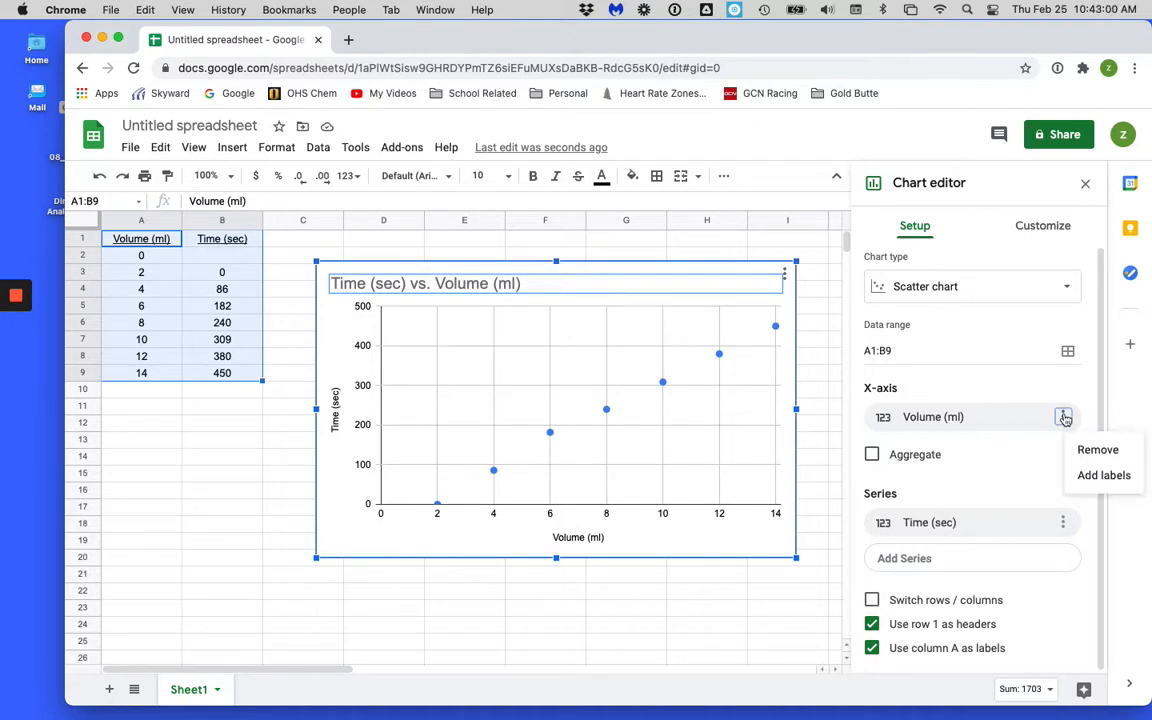
click(985, 418)
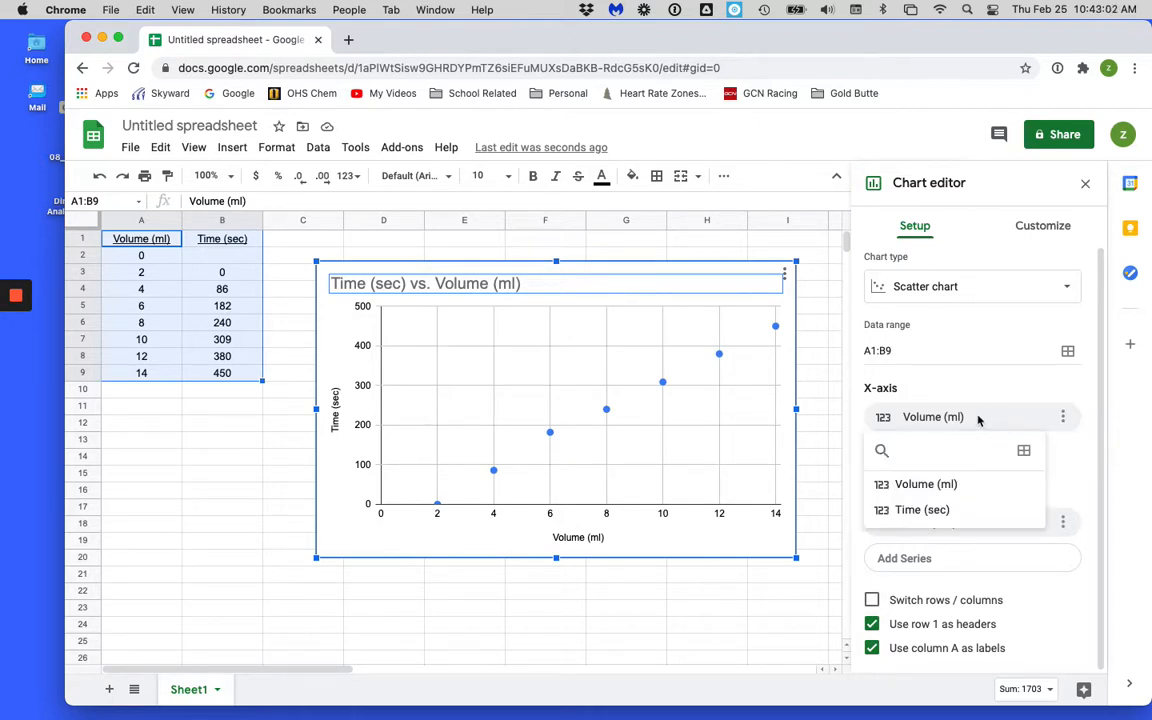
click(927, 514)
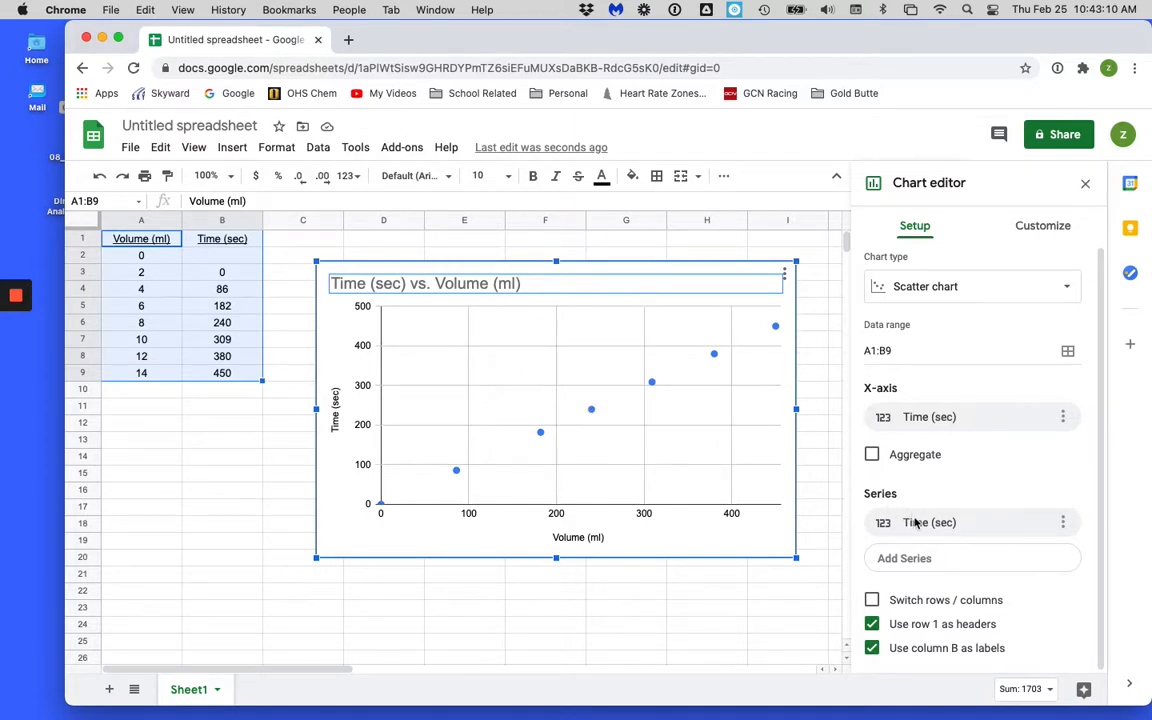
click(1063, 522)
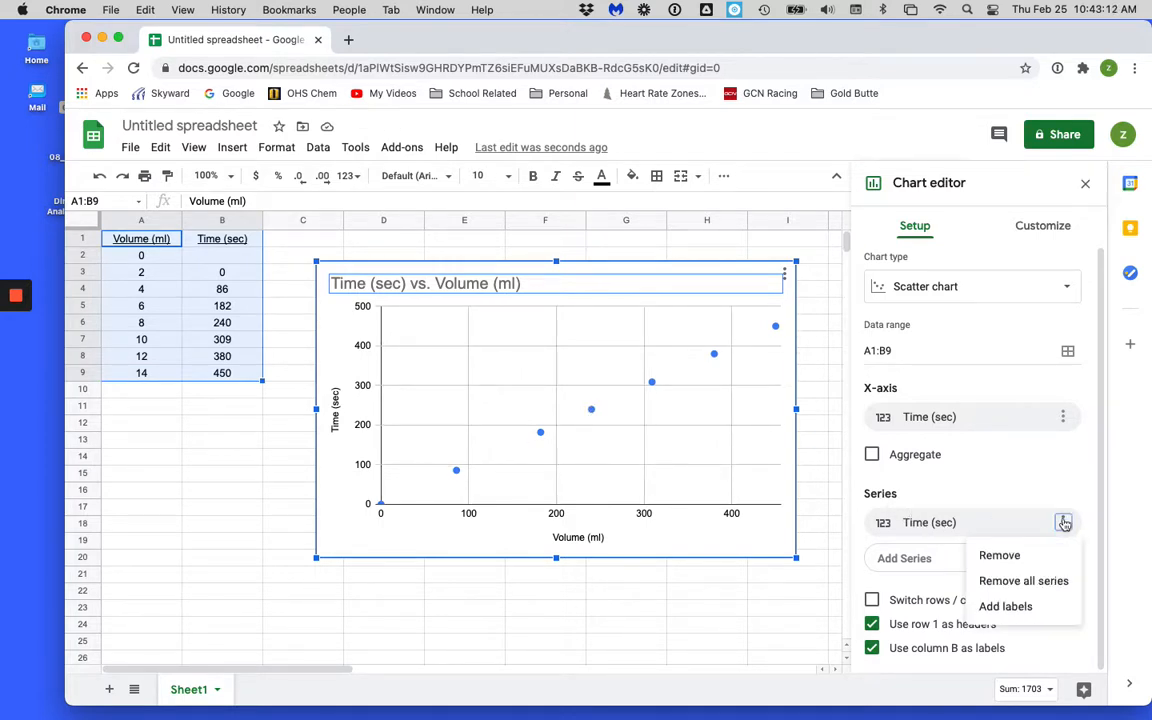
click(987, 527)
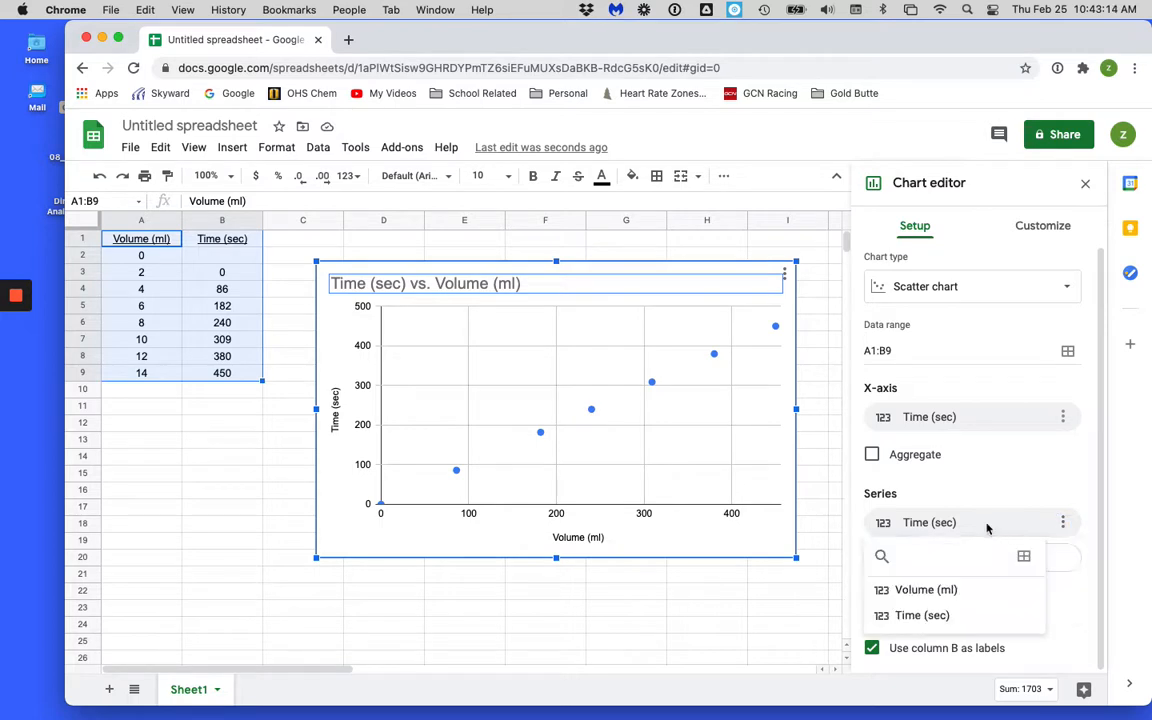
click(939, 522)
click(939, 522)
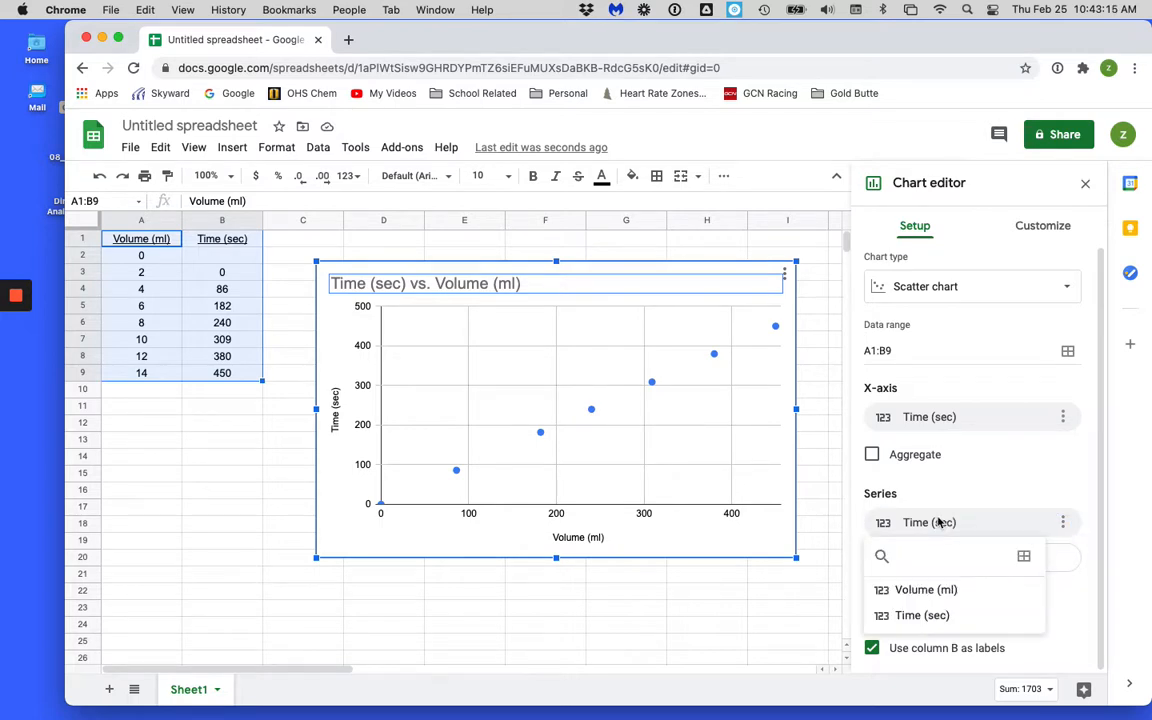
click(920, 592)
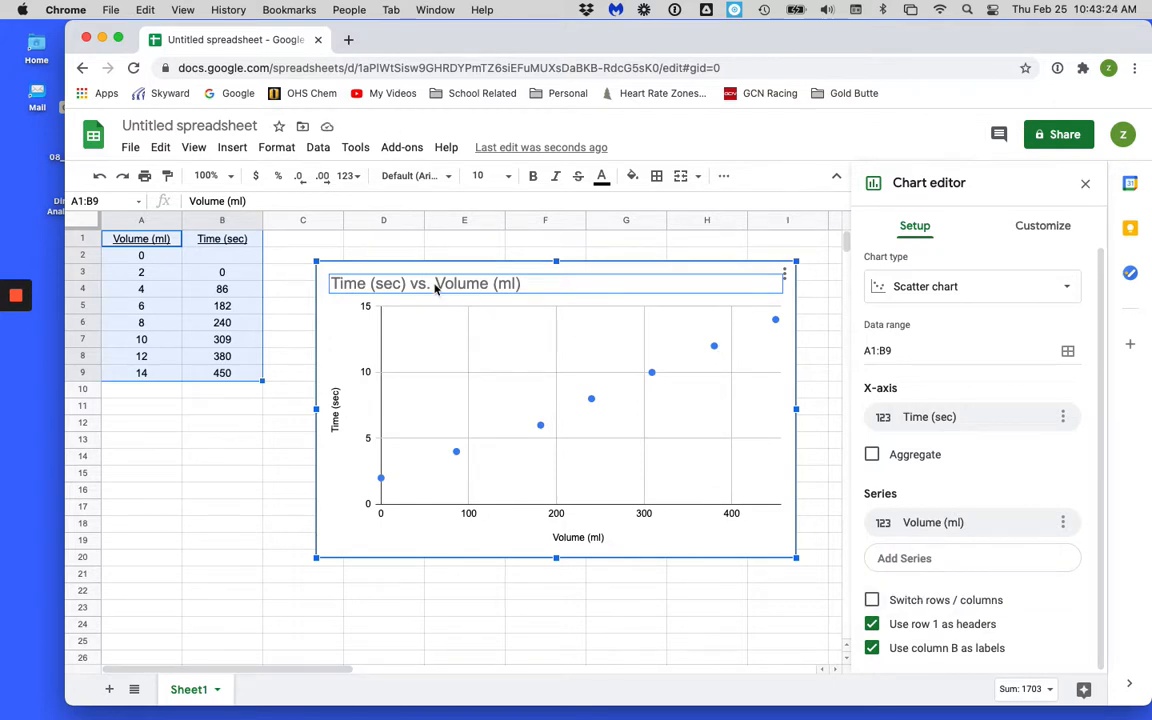
Step: Set the chart's horizontal axis title to "Time (sec)"
double_click(700, 283)
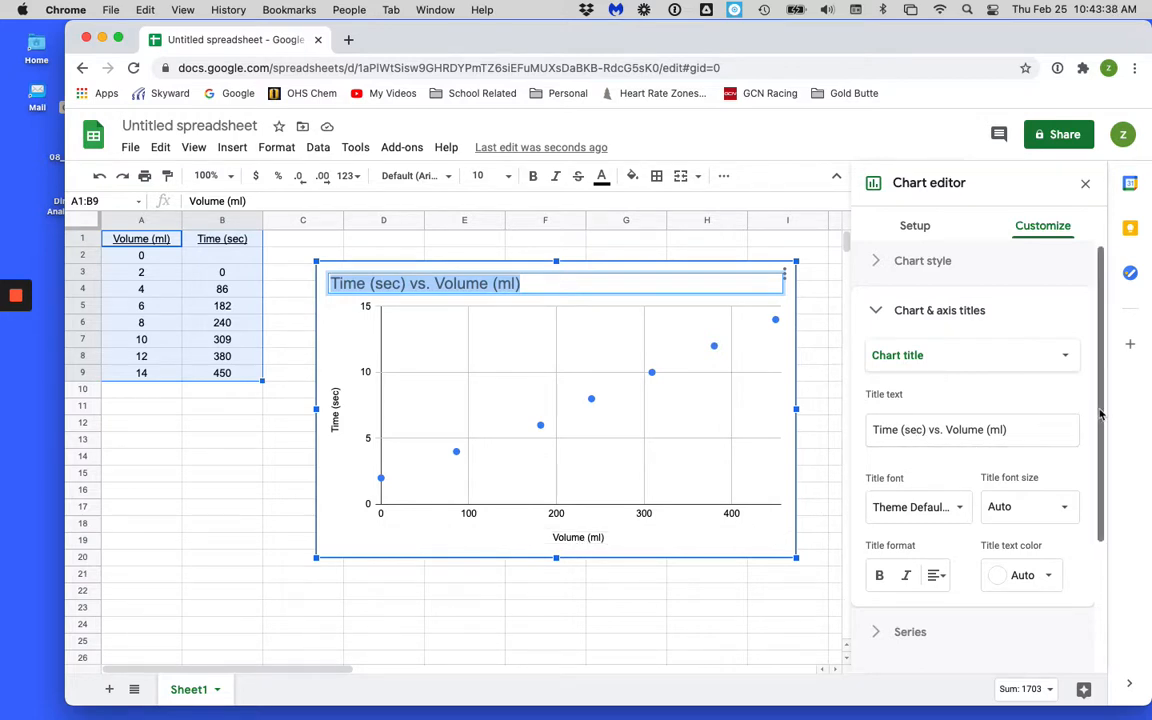
scroll(1041, 363, down, 1)
scroll(935, 313, down, 5)
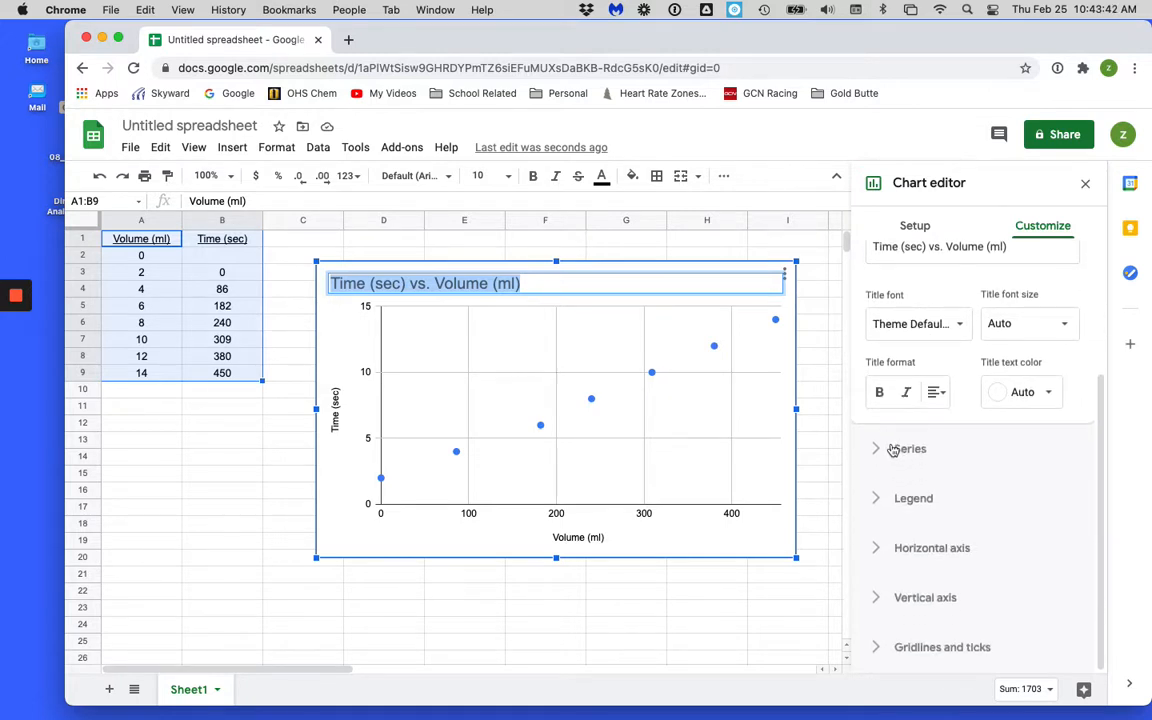
scroll(893, 451, up, 5)
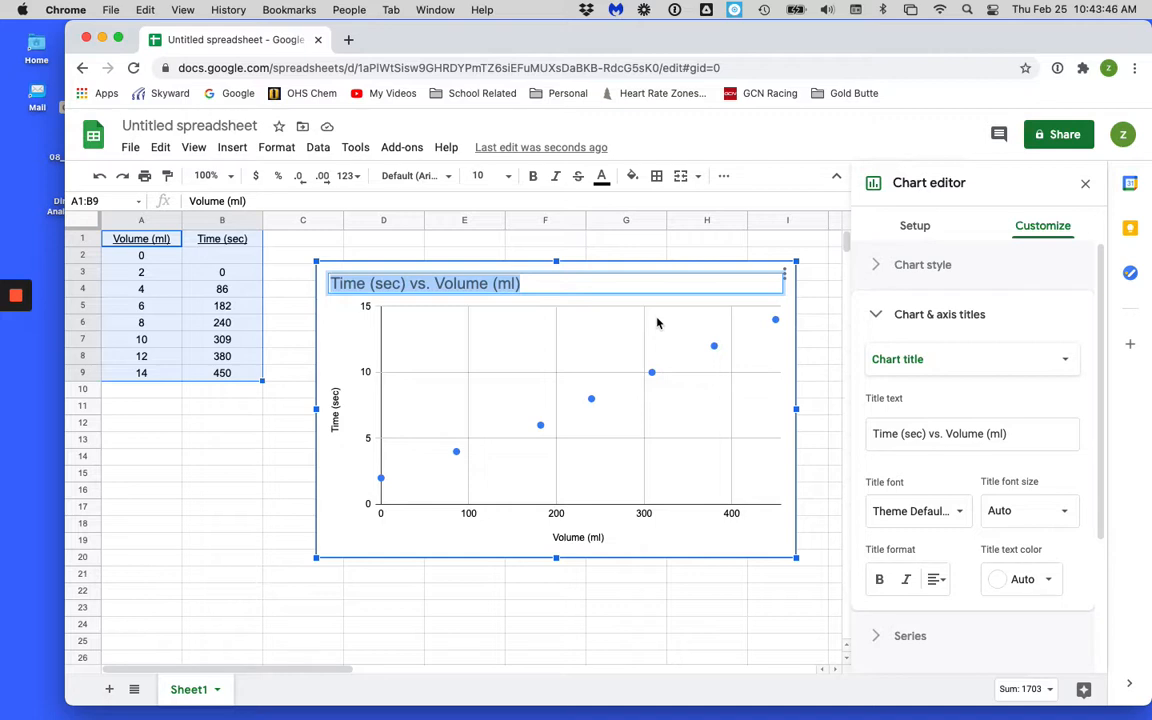
click(576, 539)
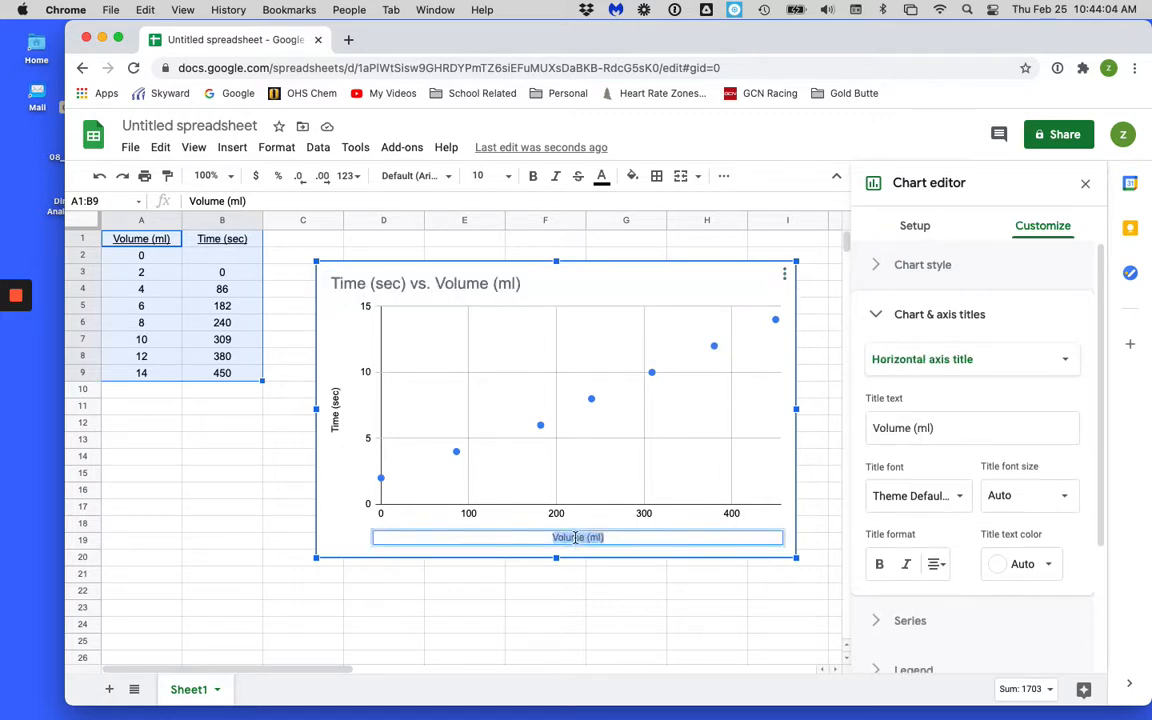
click(855, 490)
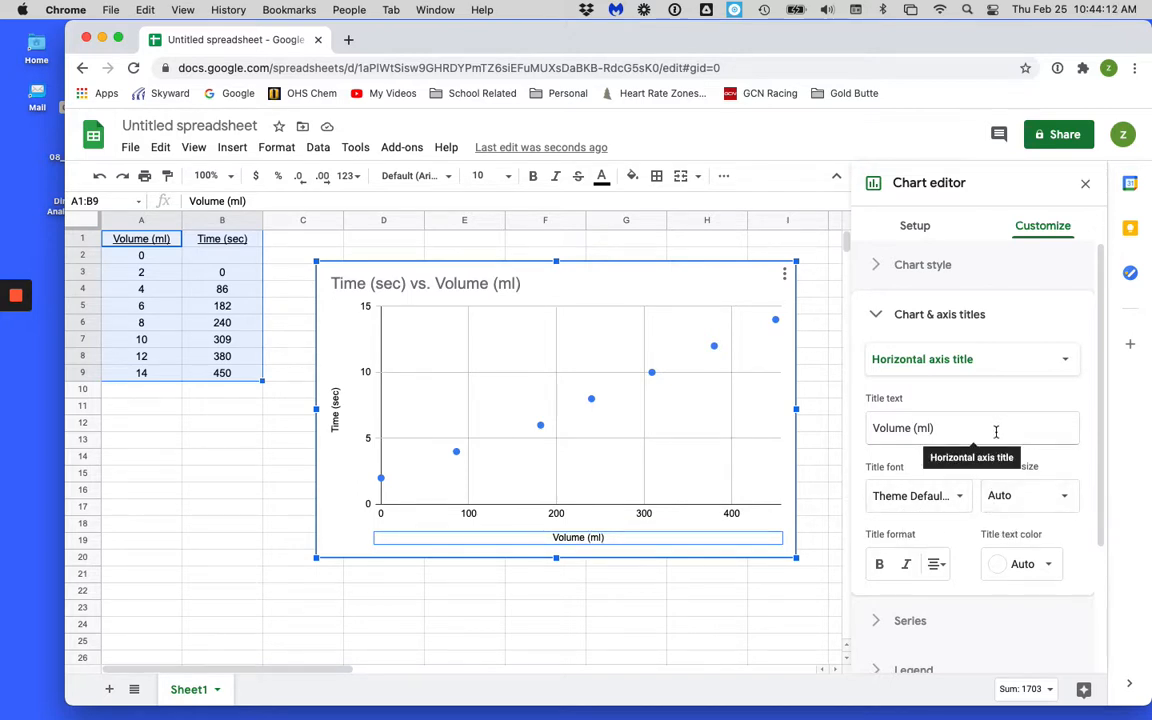
drag(996, 431, 824, 432)
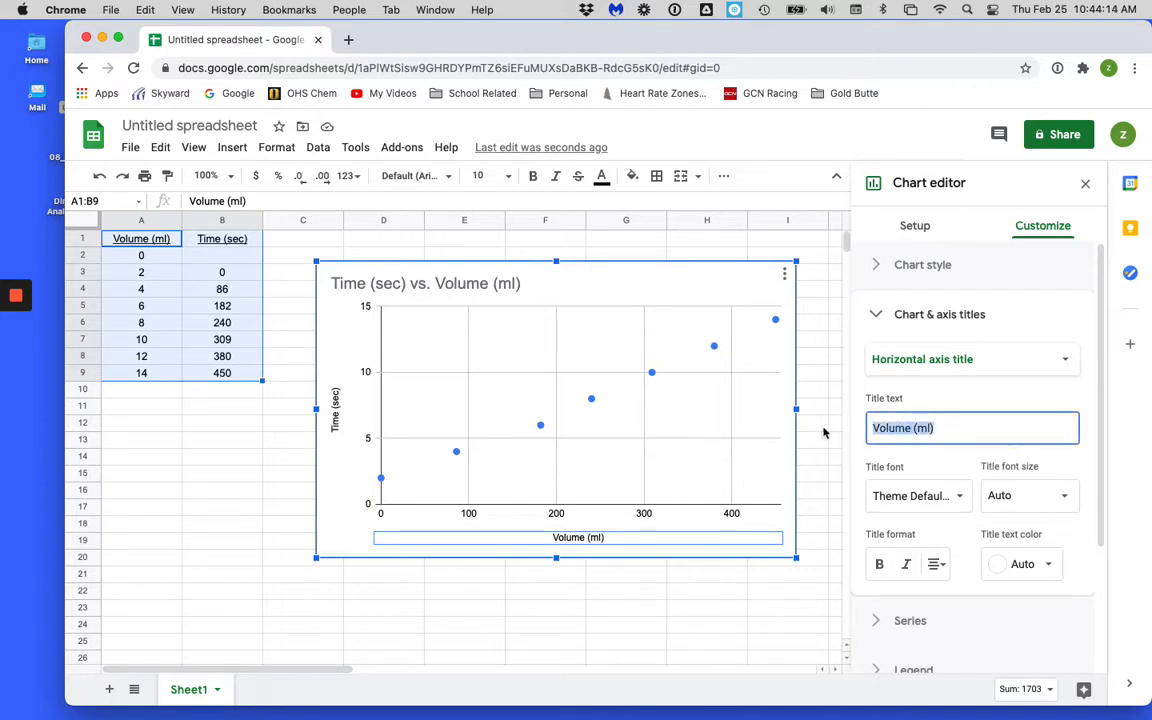
text(TOme)
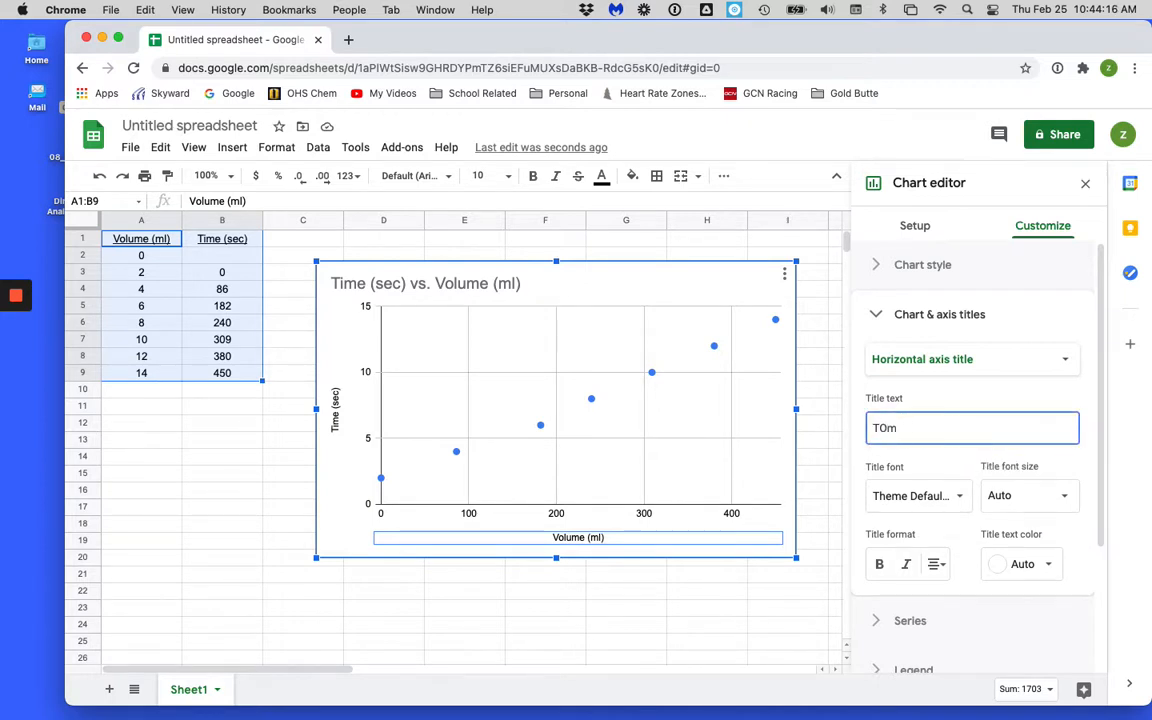
key(BackSpace)
key(BackSpace)
text(ime (sec)
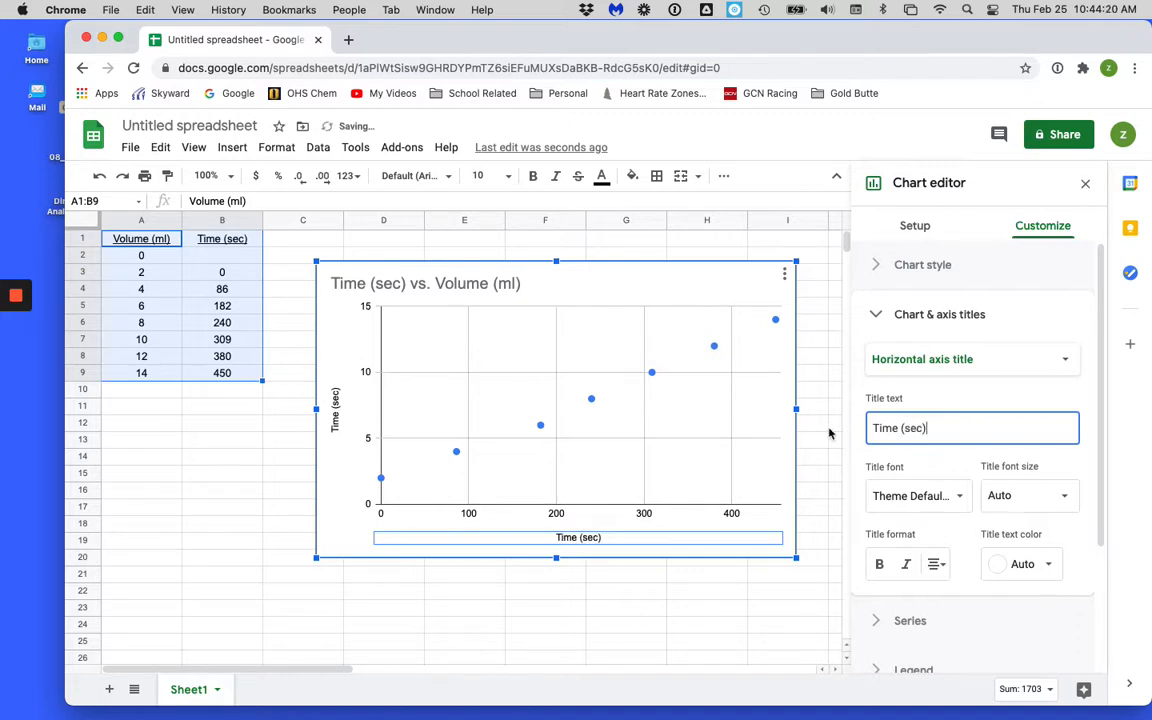
Step: Set the chart's vertical axis title to "Volume (ml)"
click(914, 362)
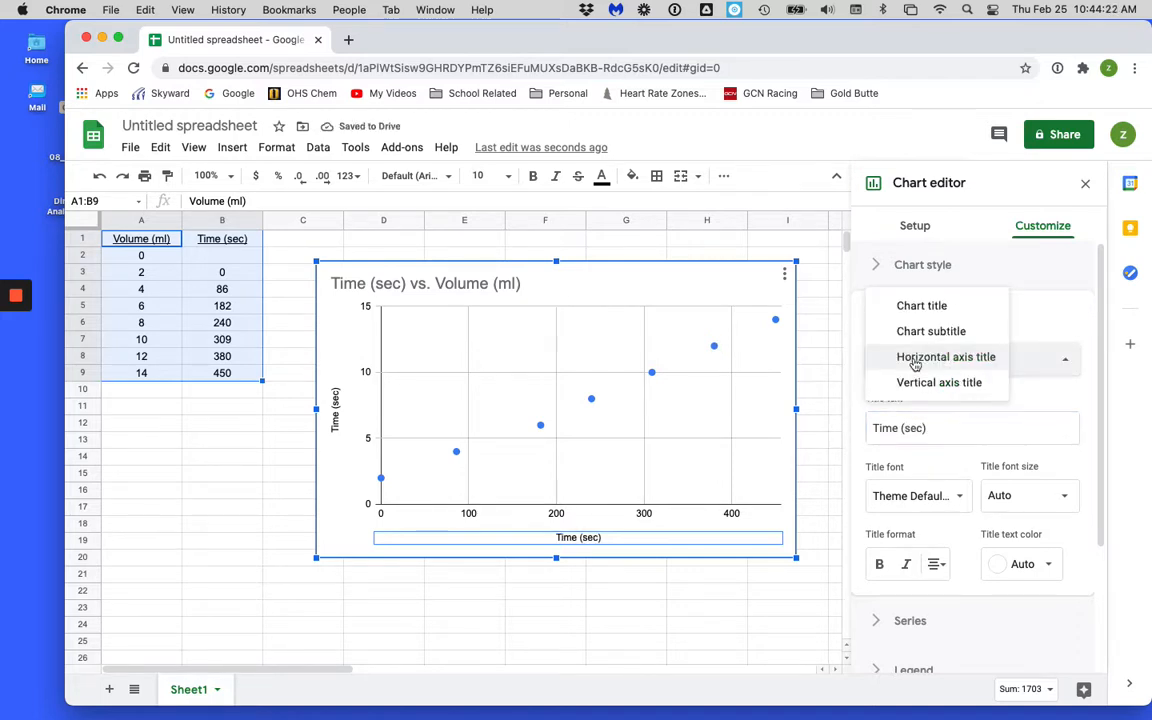
click(853, 349)
scroll(852, 348, down, 1)
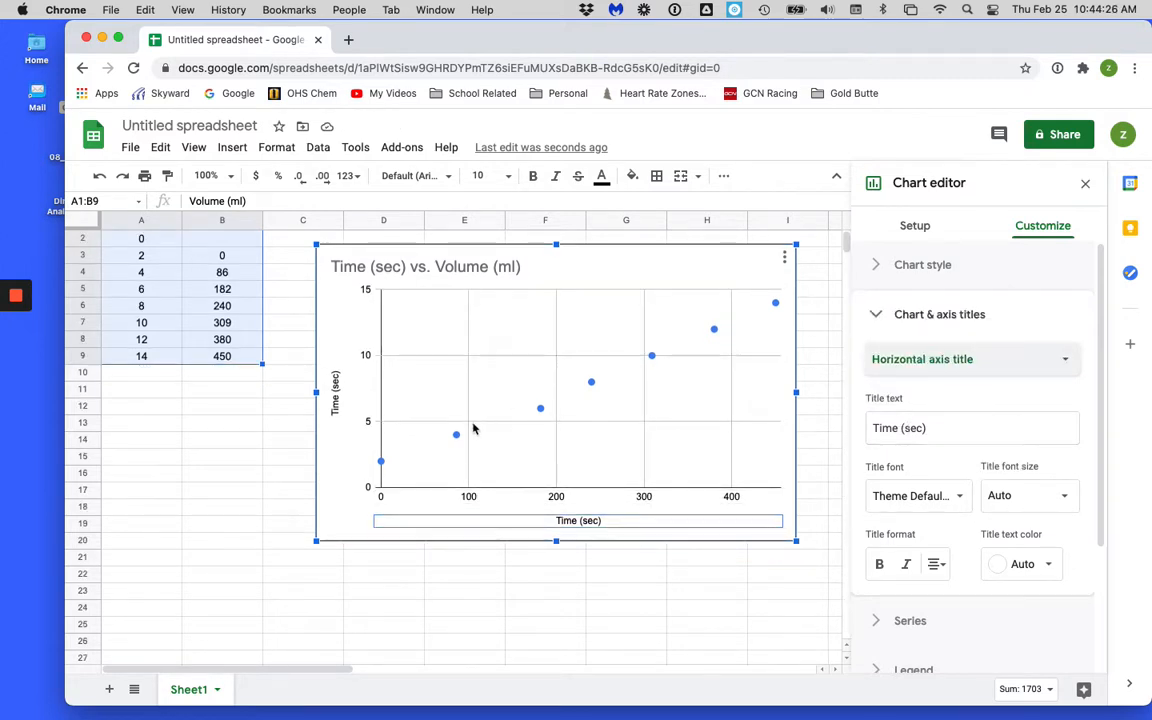
click(335, 395)
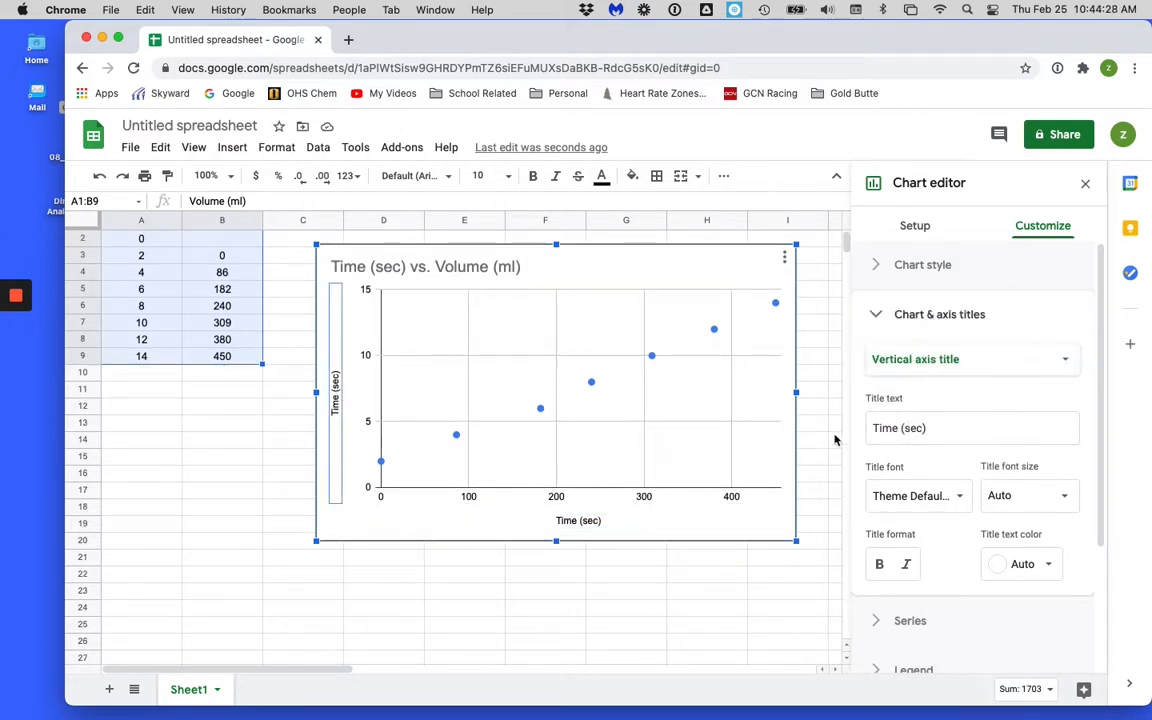
click(944, 429)
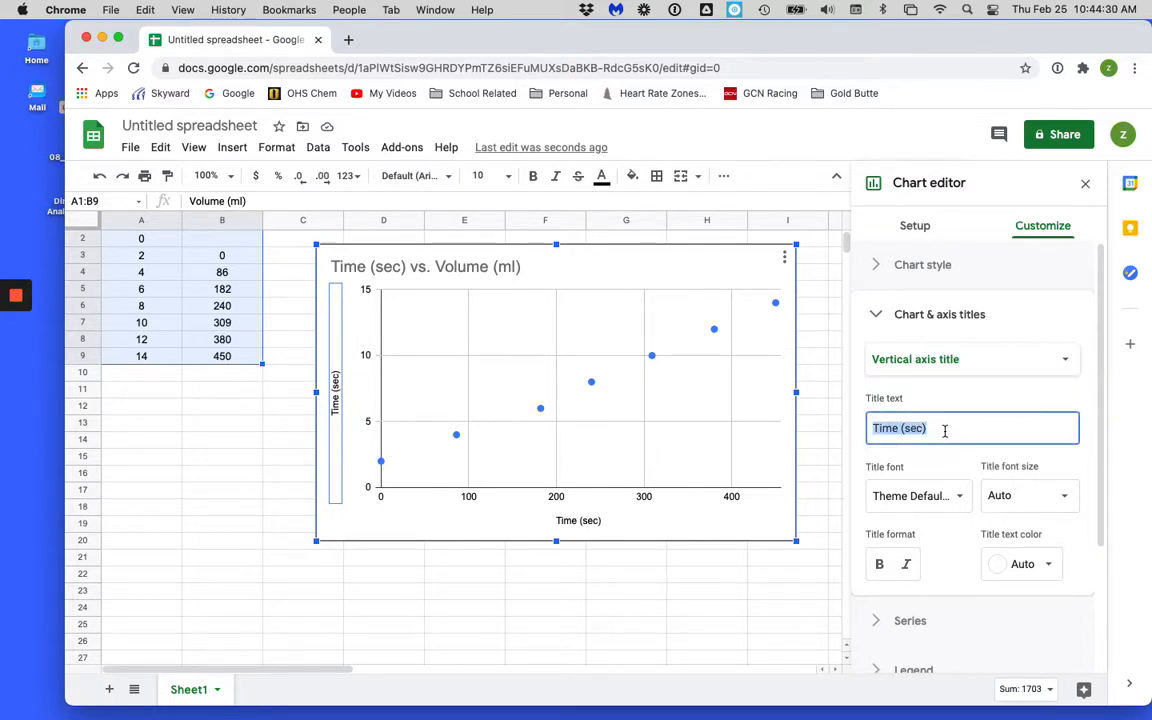
text(Volu)
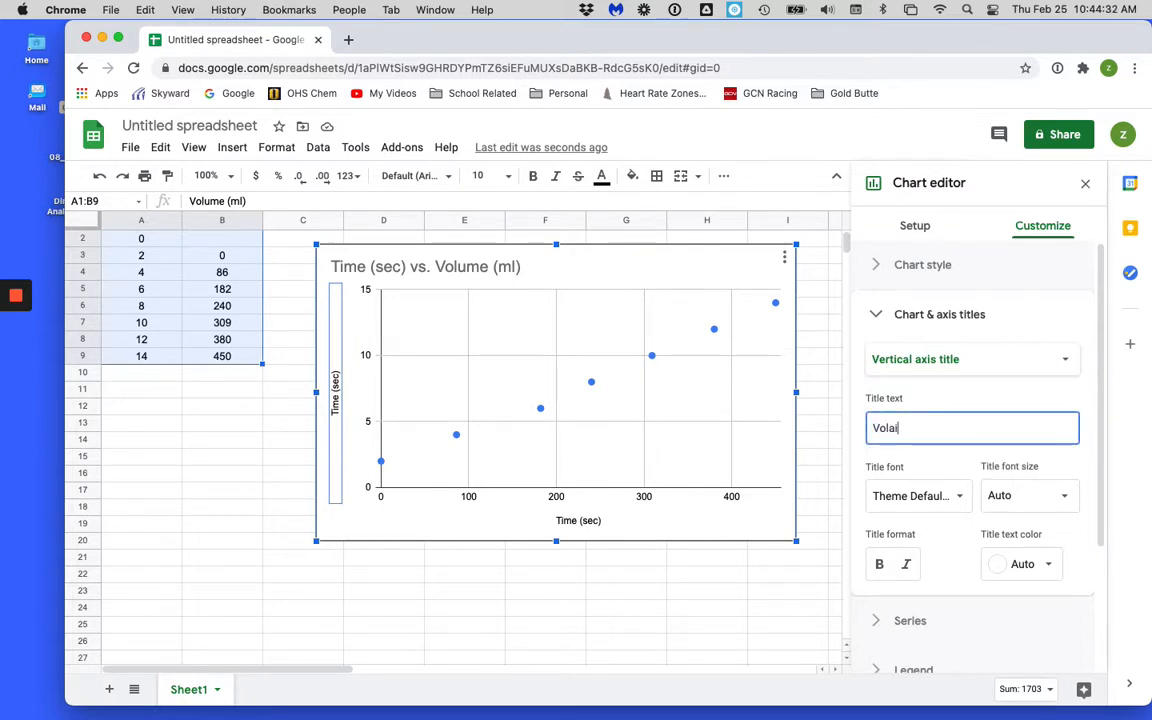
text(ime)
key(BackSpace)
key(BackSpace)
key(BackSpace)
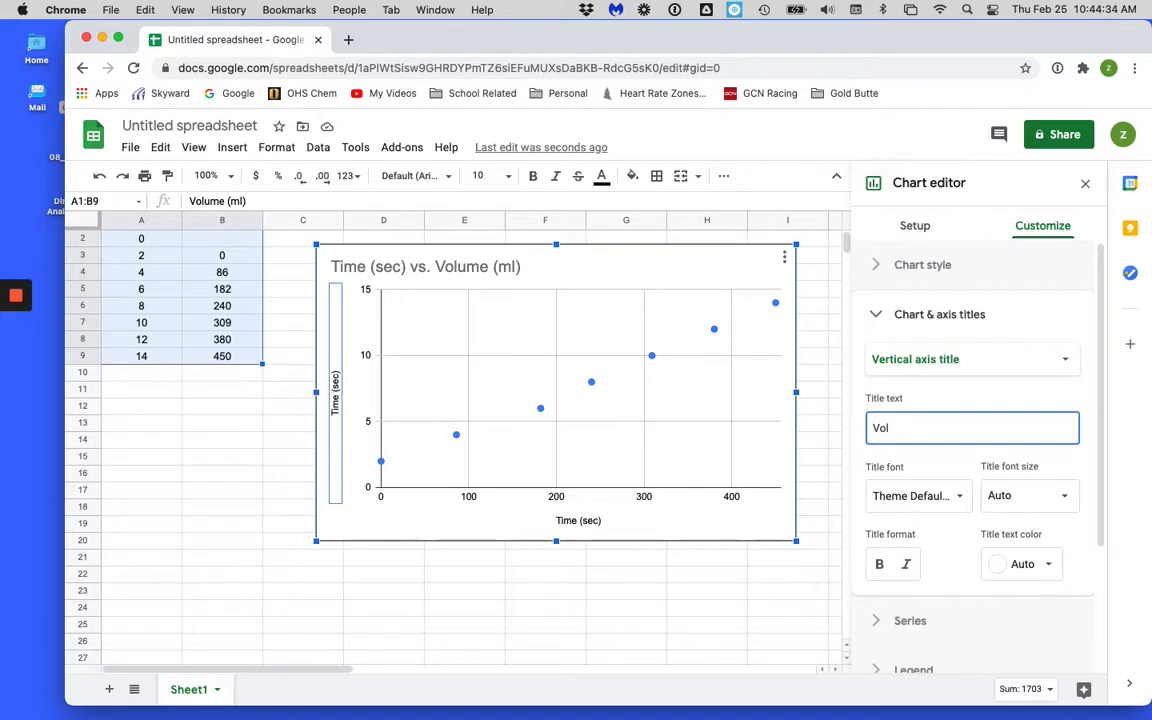
text(me (ml)
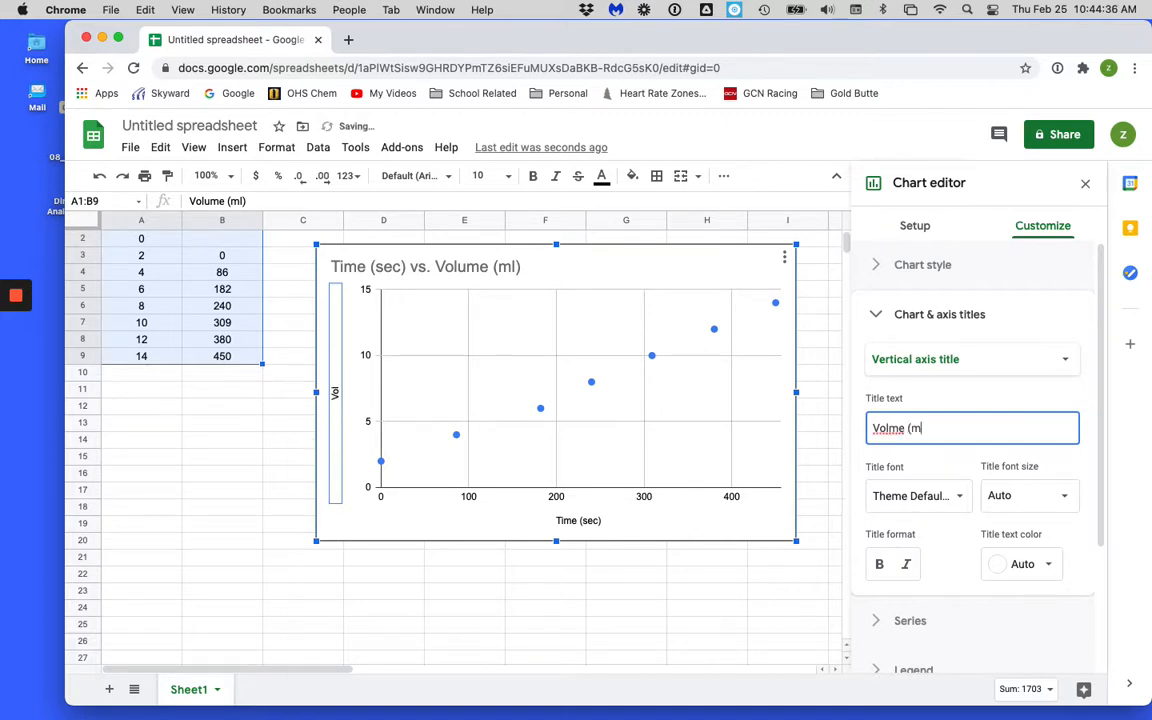
key(BackSpace)
key(BackSpace)
key(BackSpace)
key(BackSpace)
key(BackSpace)
key(BackSpace)
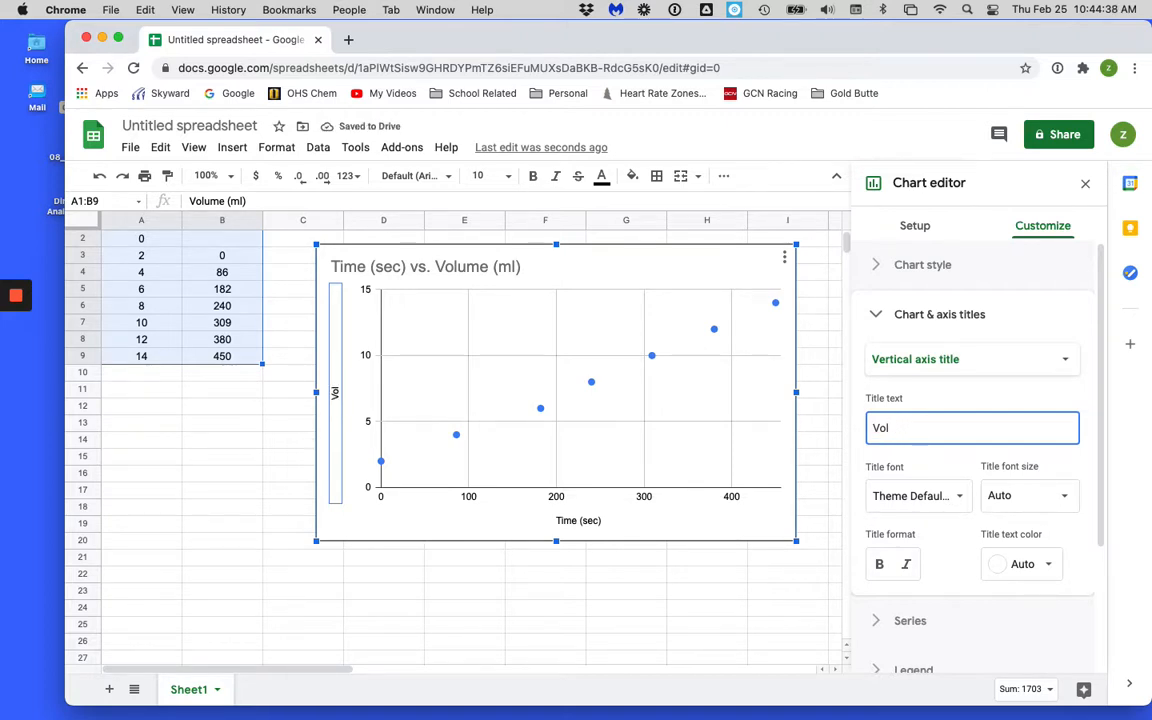
text(ume (m)
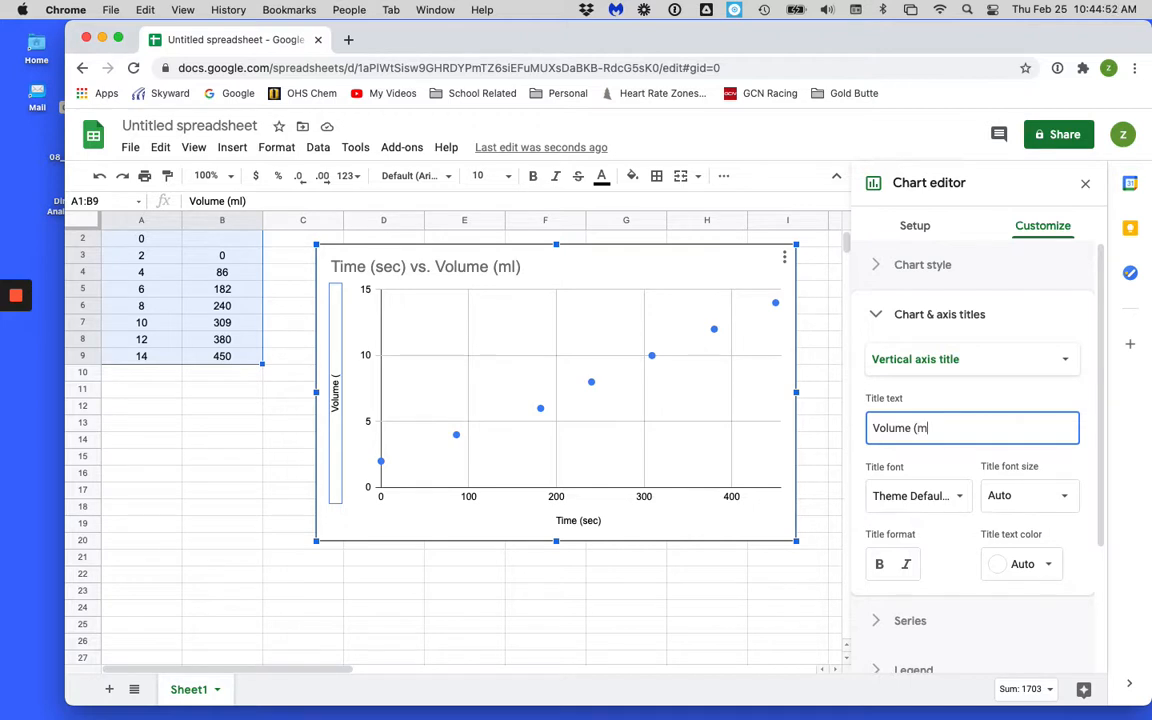
text(l))
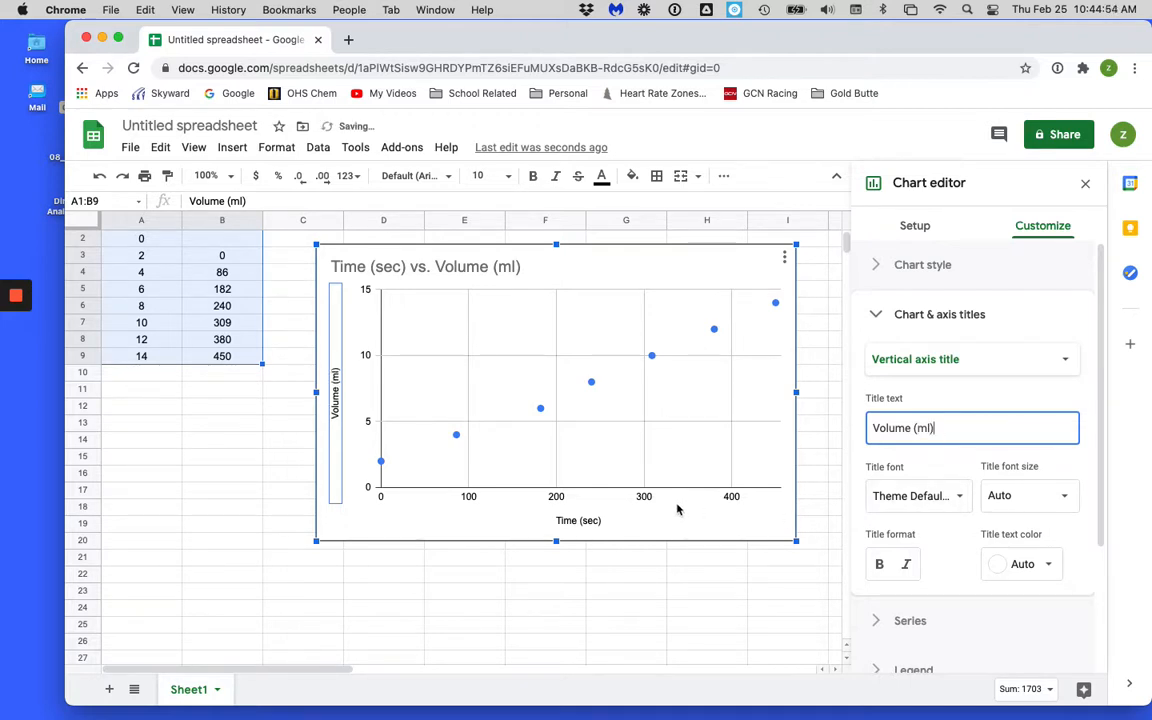
click(679, 522)
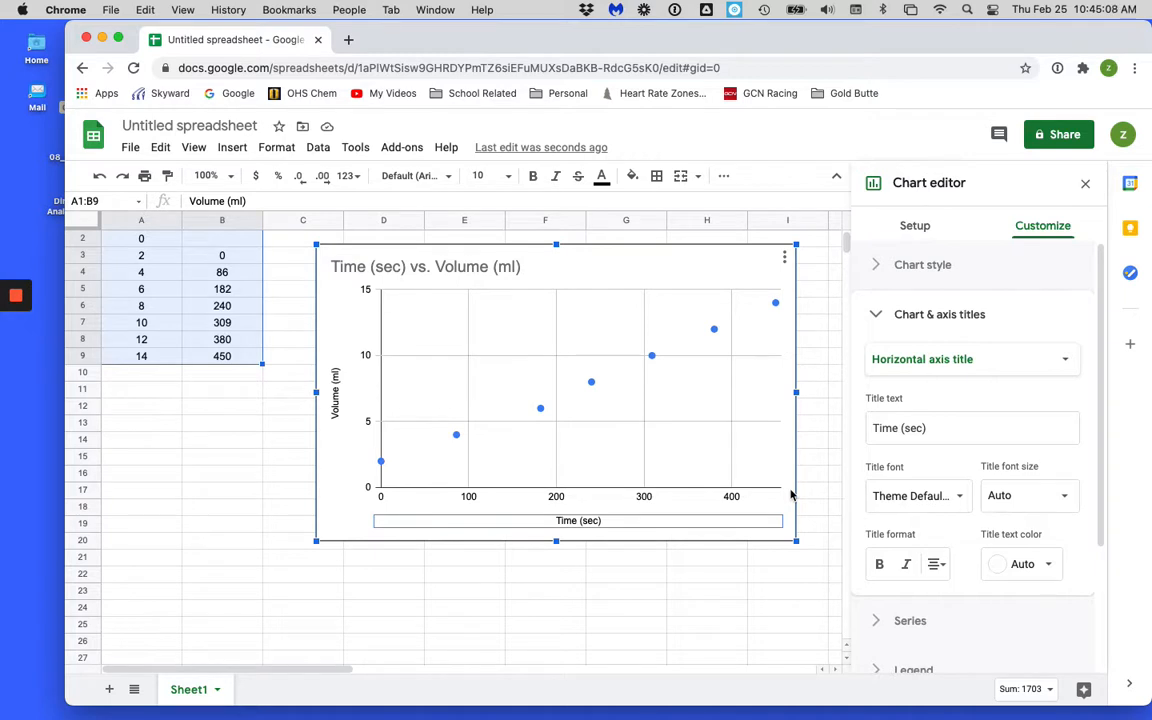
Step: Center-align the scatter chart's title "Time (sec) vs. Volume (ml)" above the plot
click(460, 268)
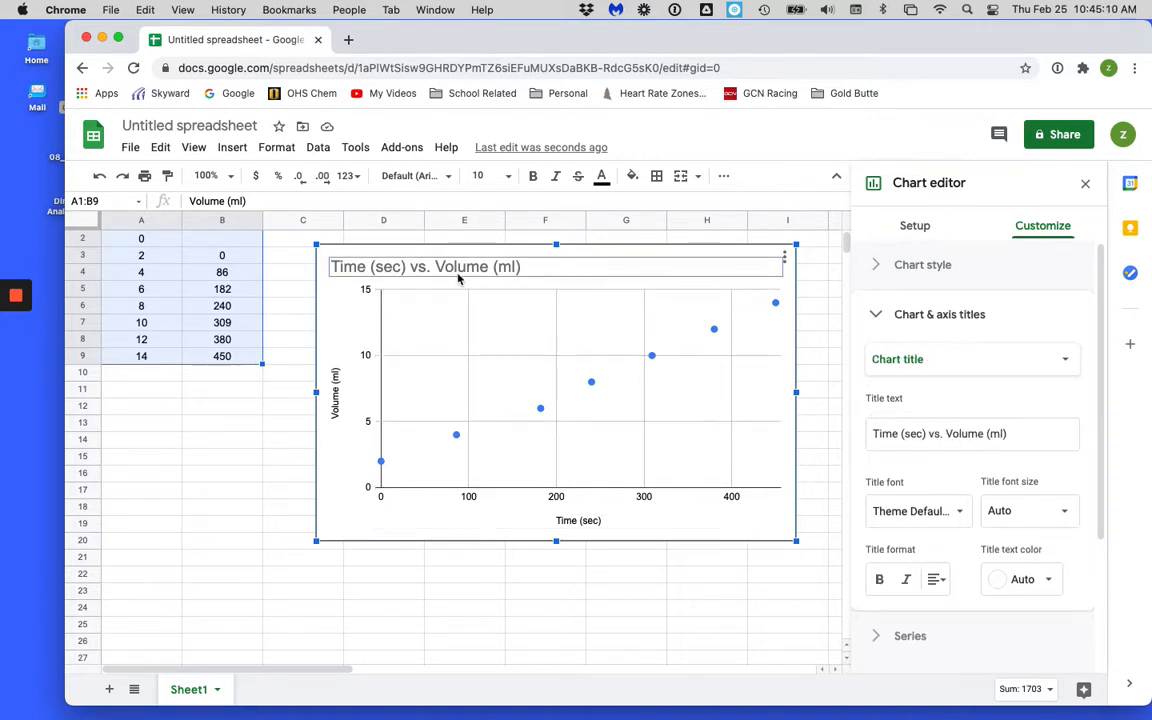
click(460, 267)
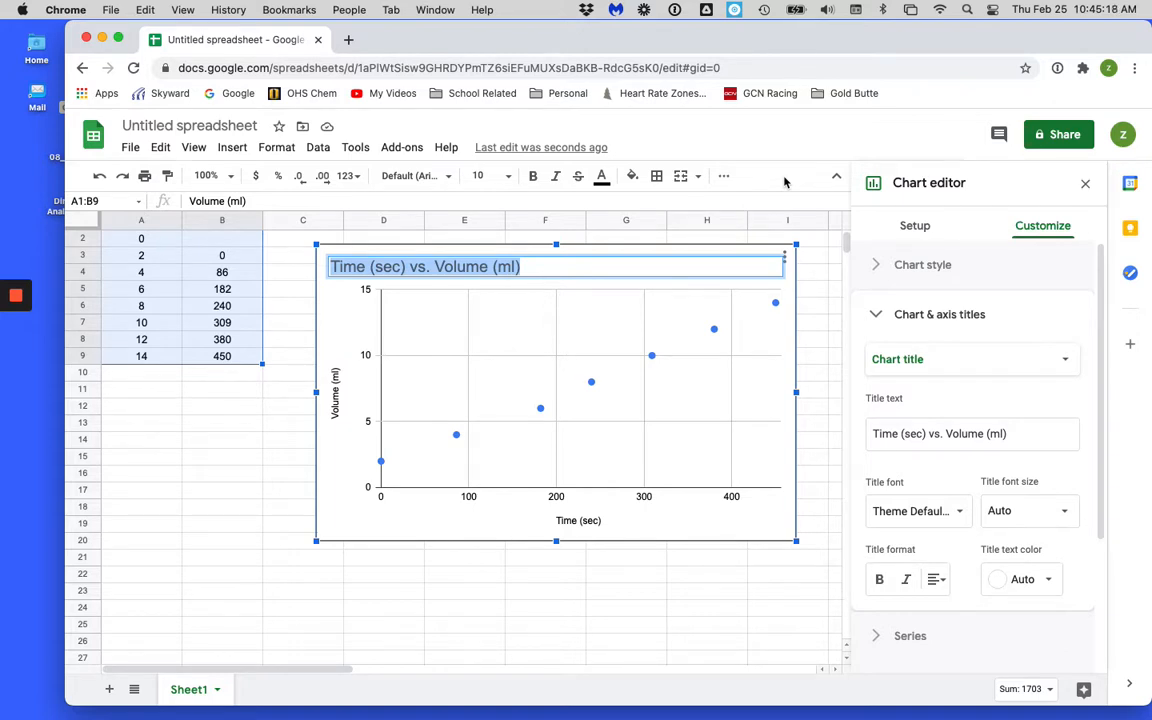
click(936, 580)
click(957, 611)
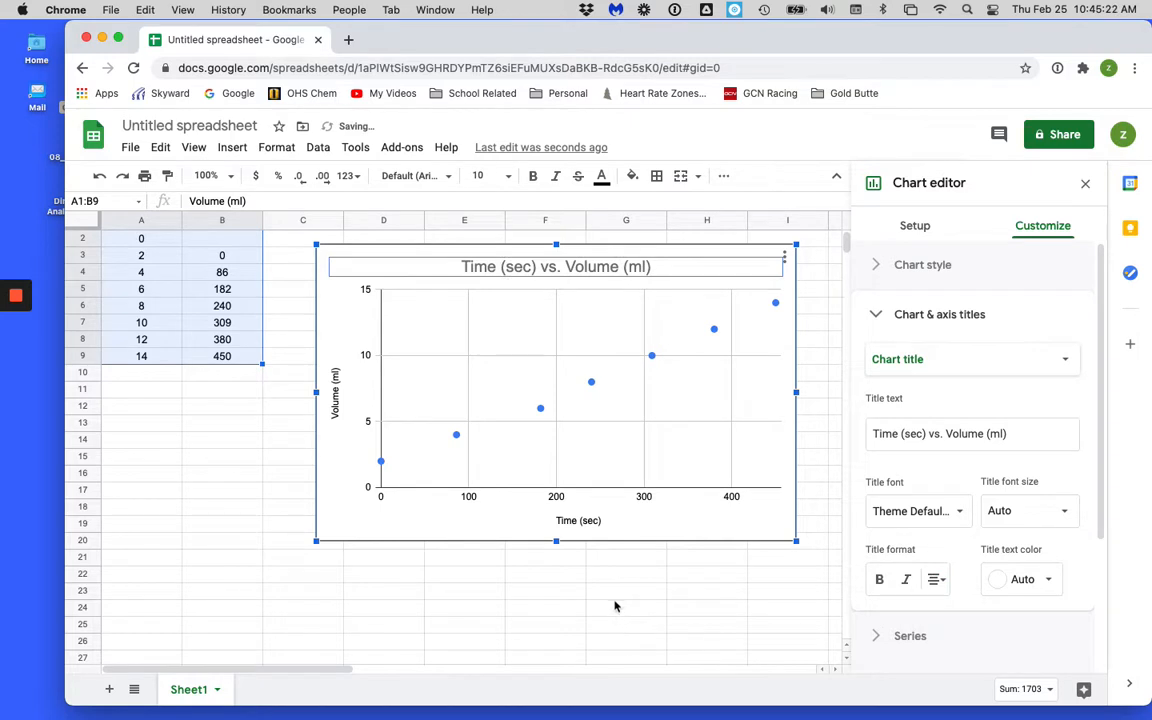
click(614, 598)
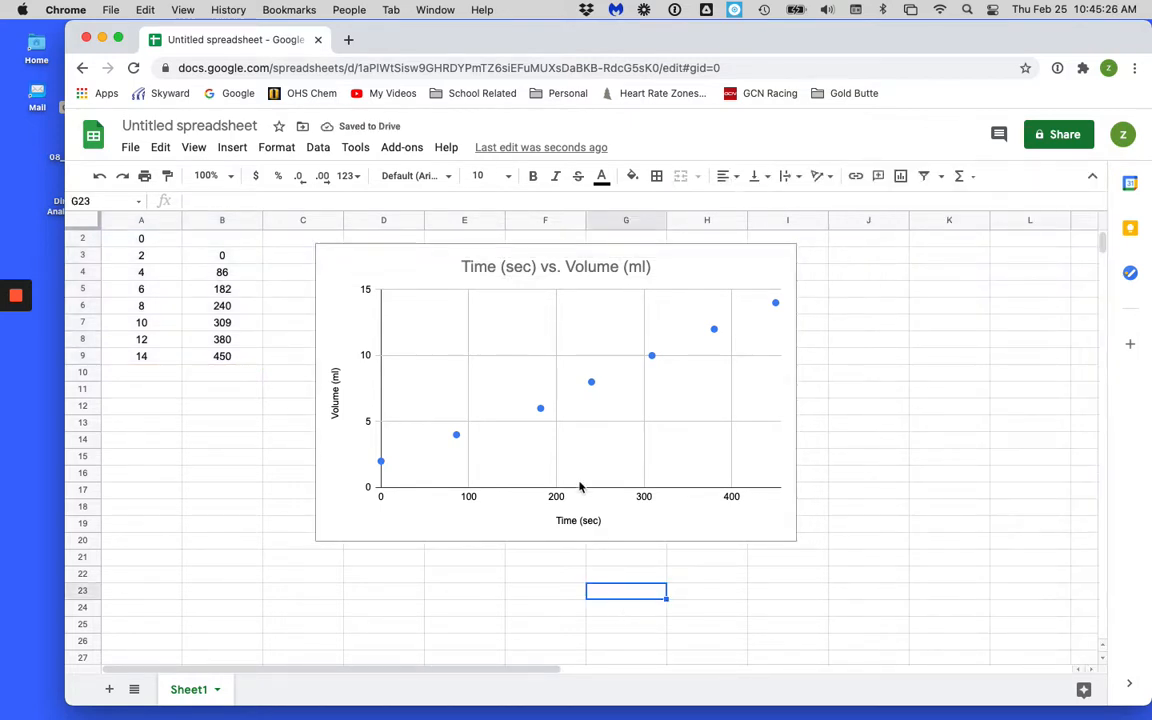
Step: Add a linear trendline to the Volume (ml) series in the scatter chart
click(541, 414)
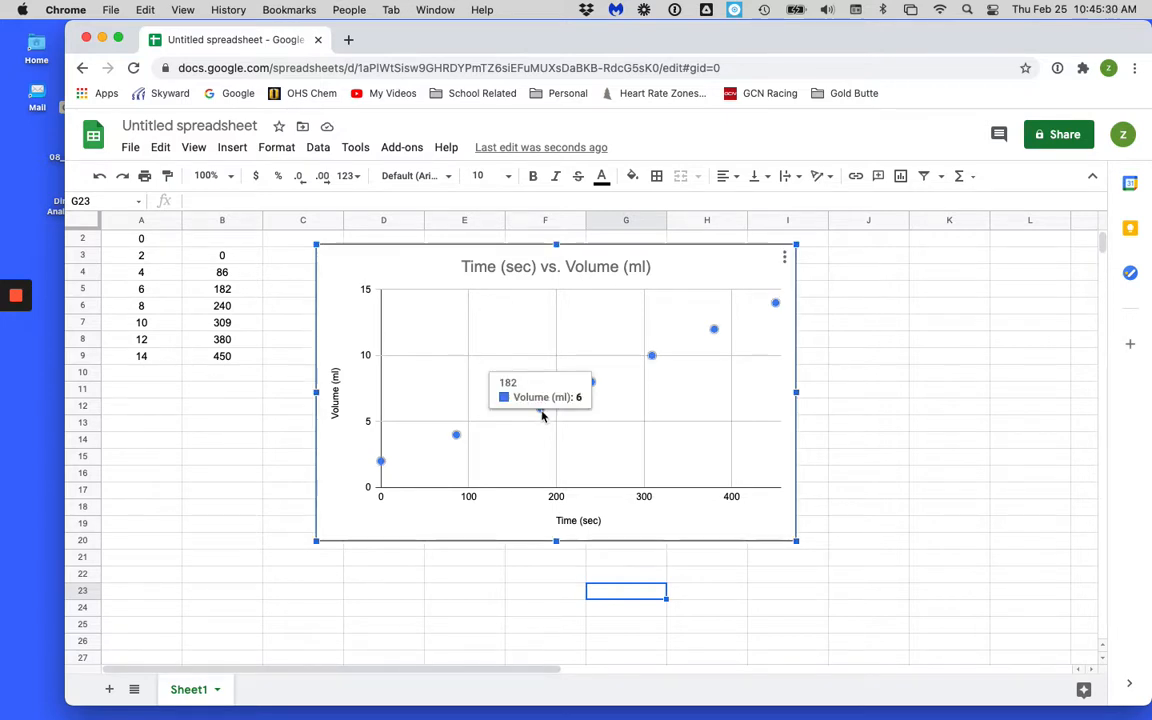
double_click(541, 414)
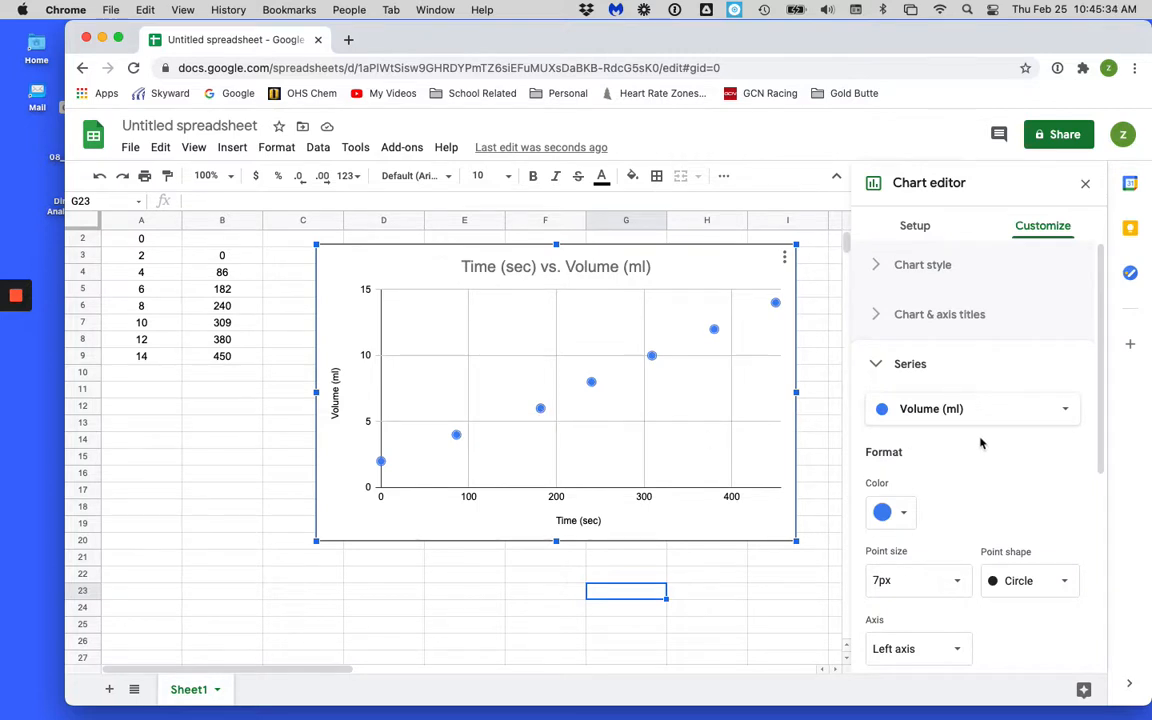
scroll(945, 445, down, 3)
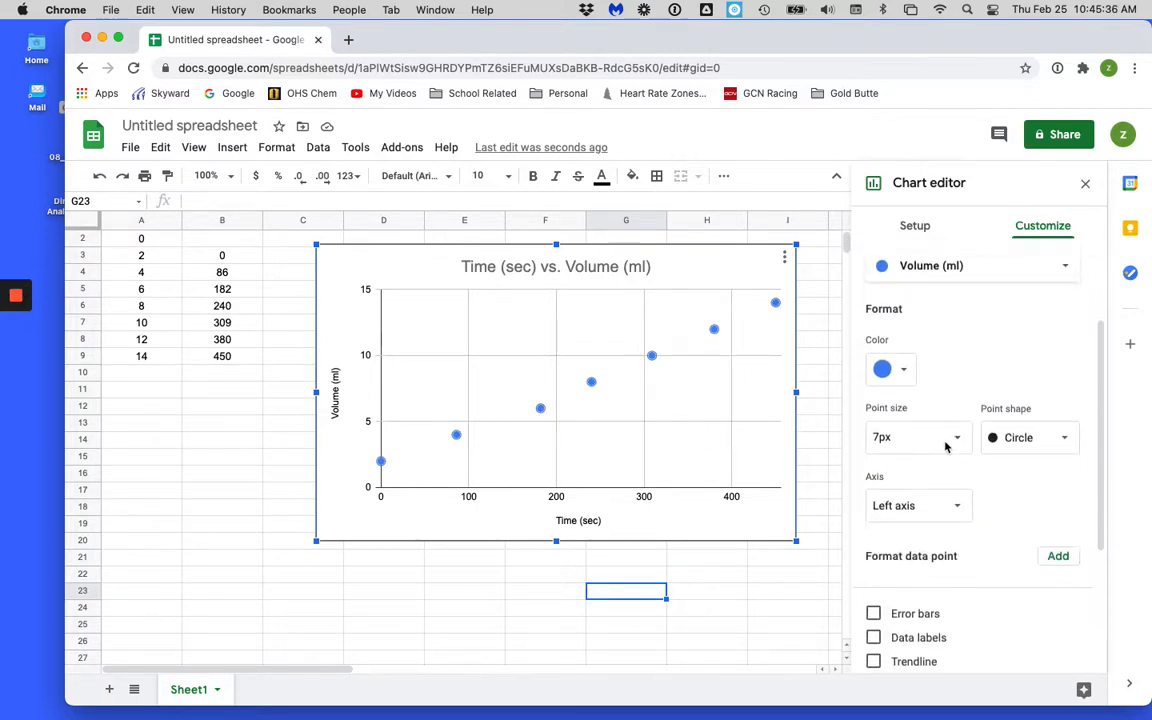
scroll(945, 445, down, 3)
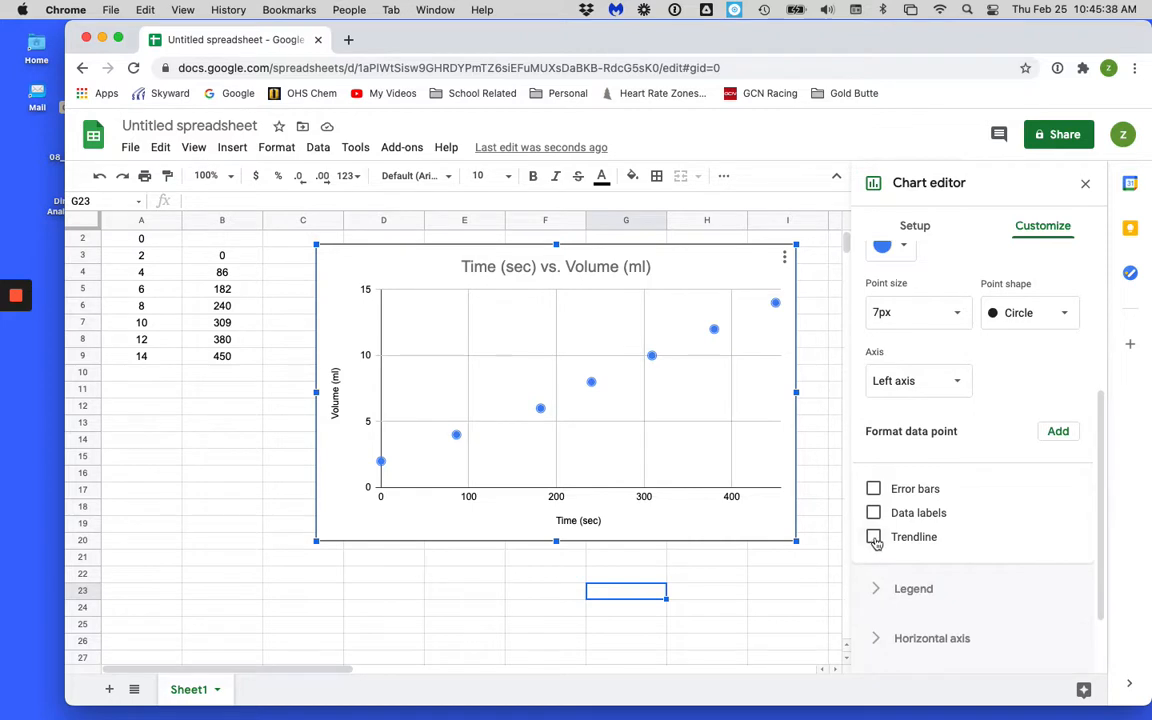
click(874, 538)
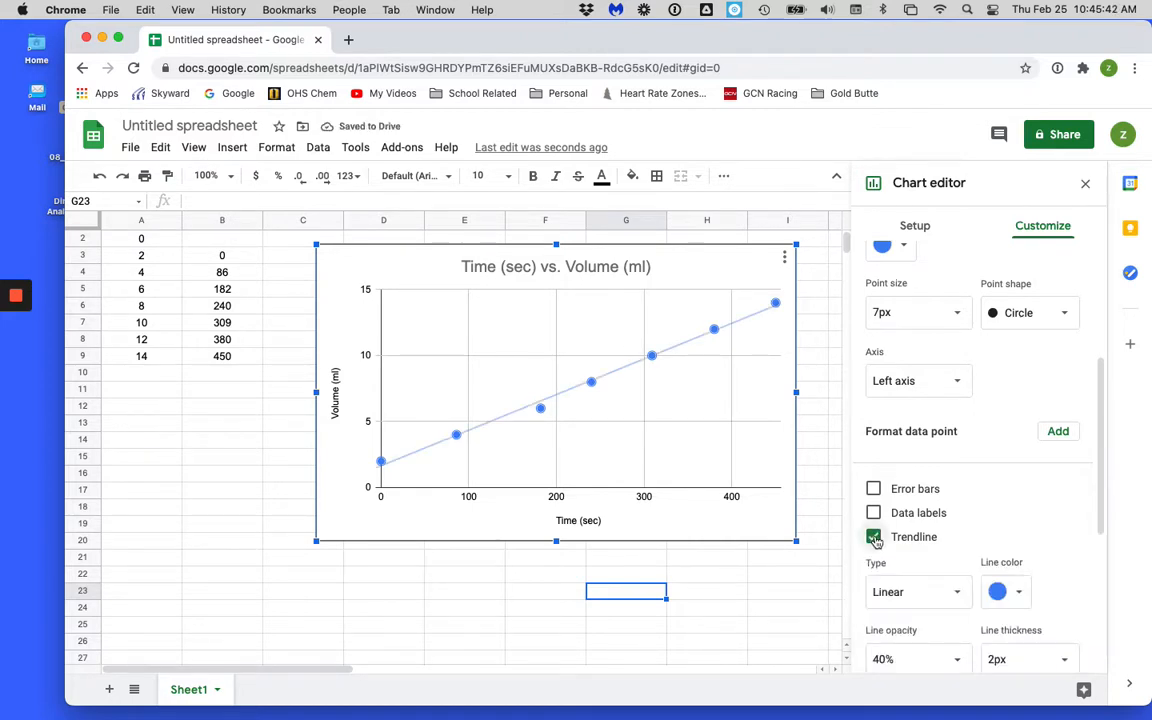
Step: Look through the trendline settings and the chart's edit options for a way to display the trendline equation
scroll(875, 540, down, 4)
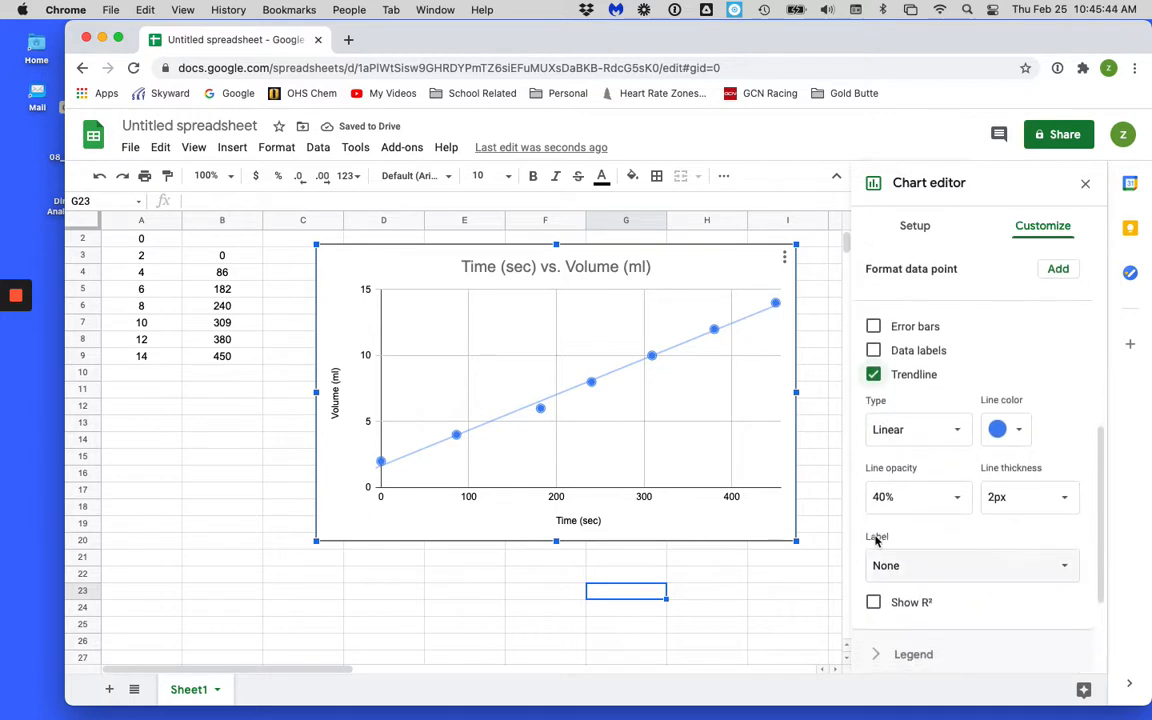
scroll(876, 540, down, 1)
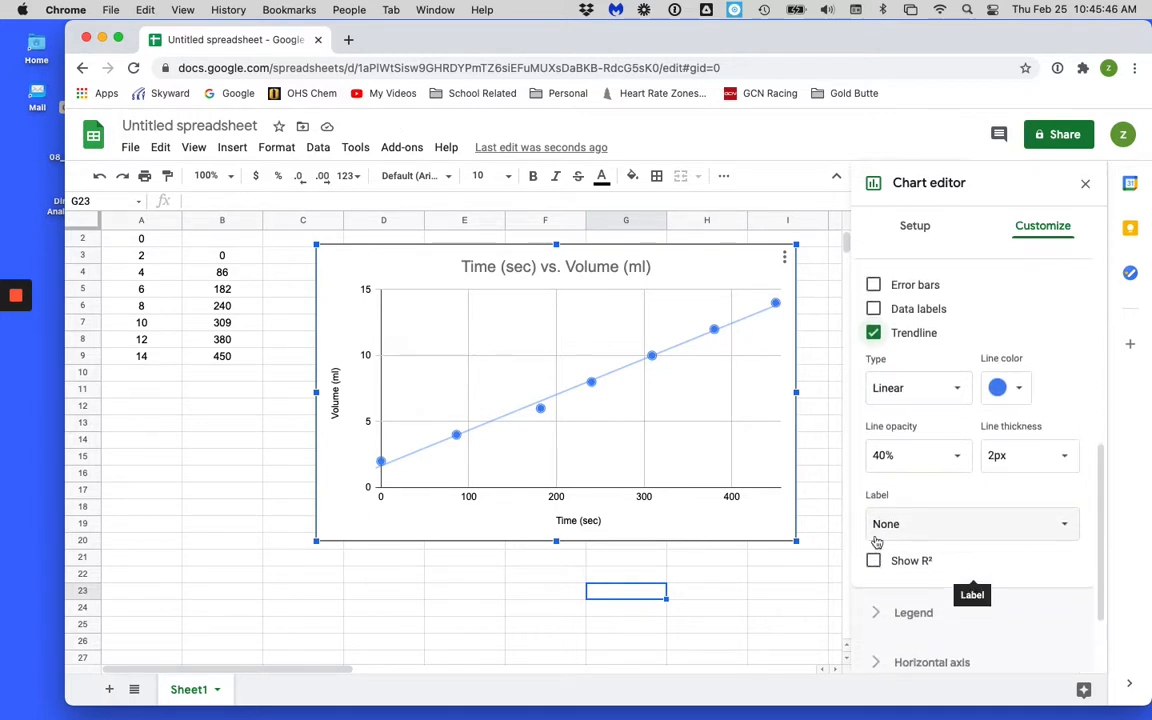
right_click(676, 354)
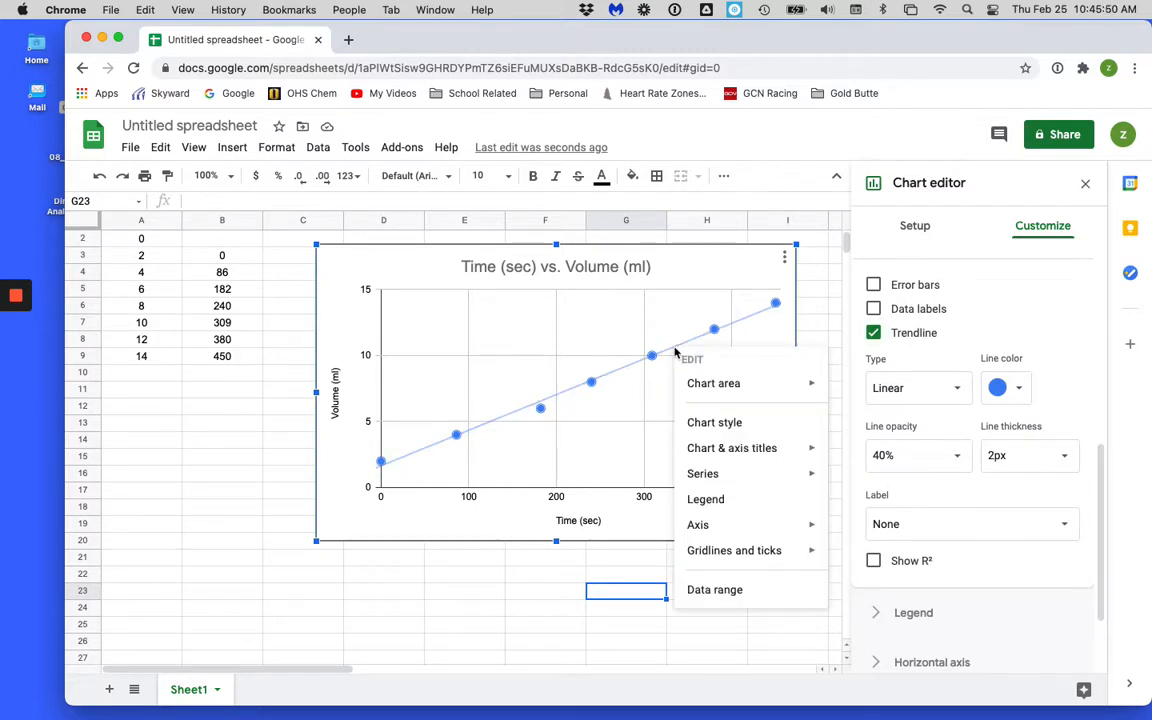
mouse_move(679, 383)
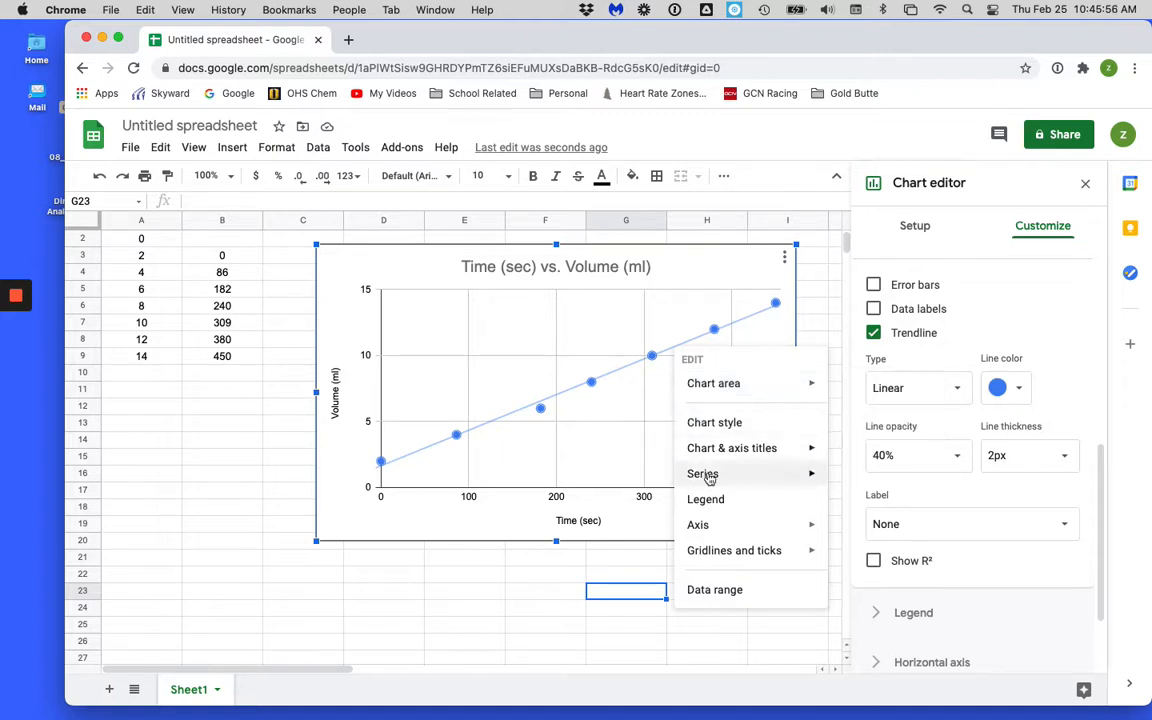
mouse_move(708, 531)
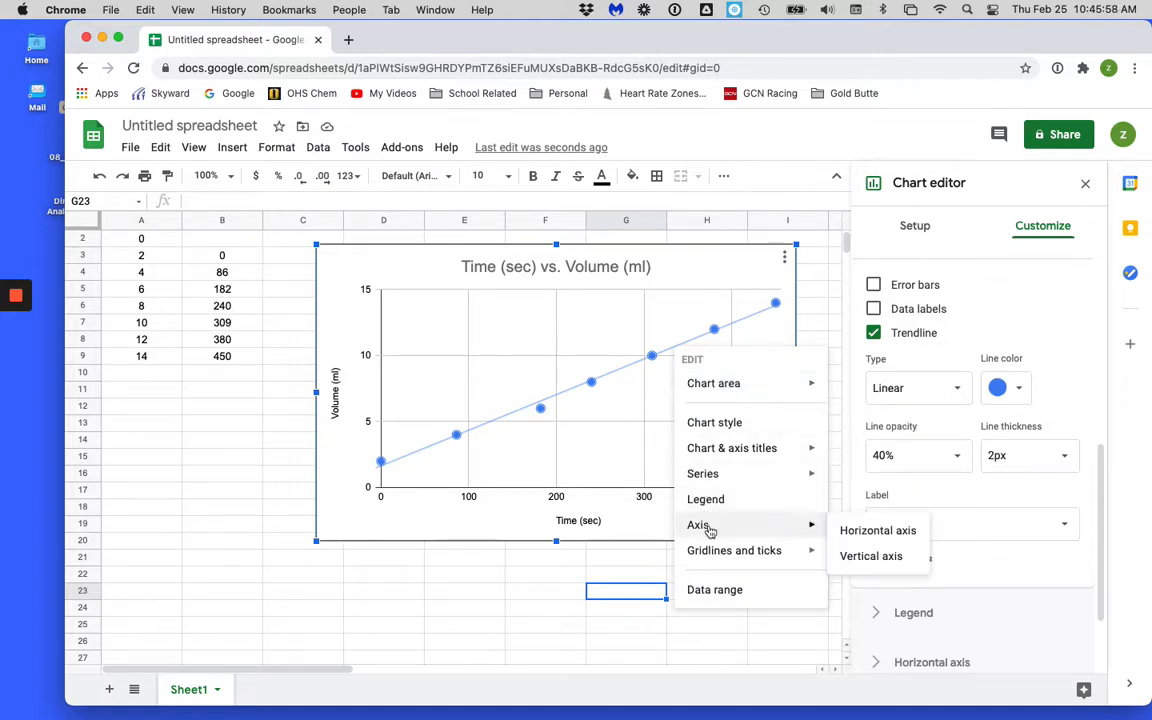
mouse_move(716, 557)
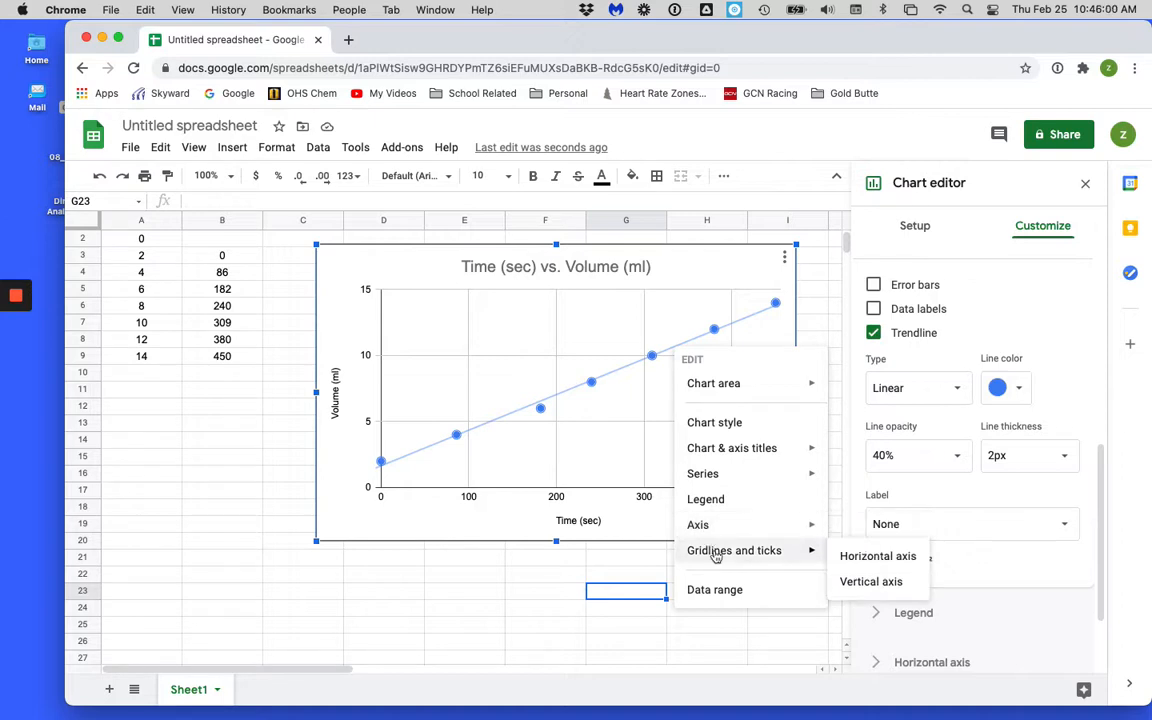
click(280, 492)
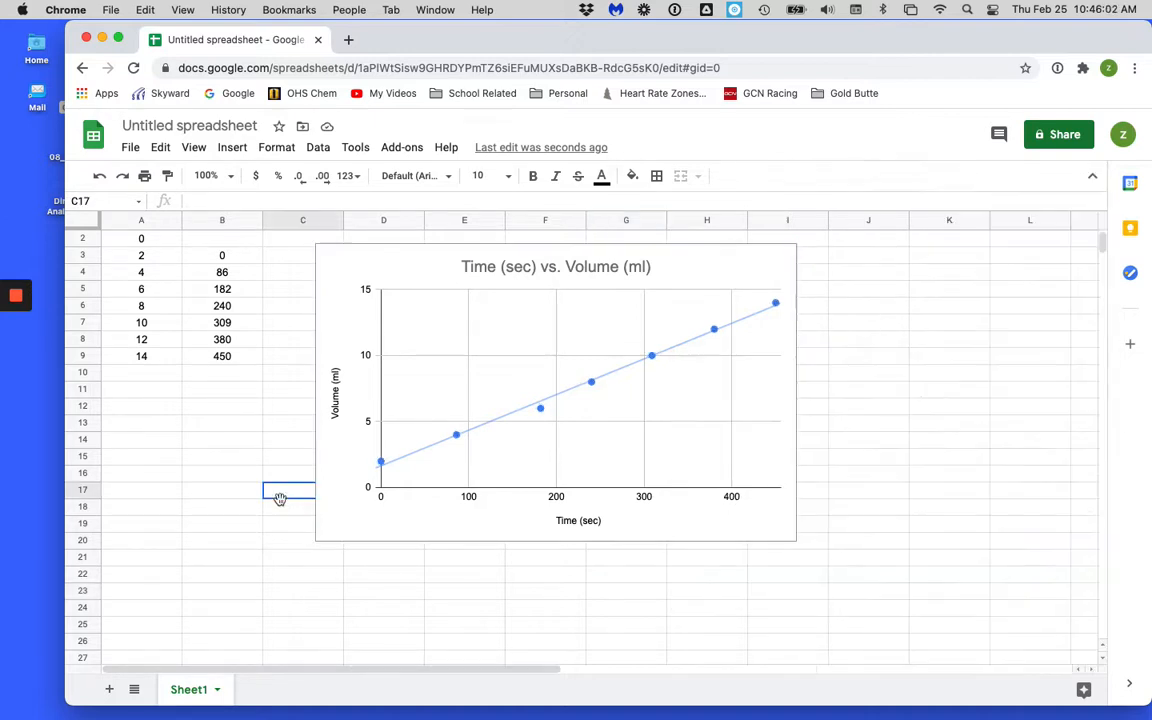
click(419, 453)
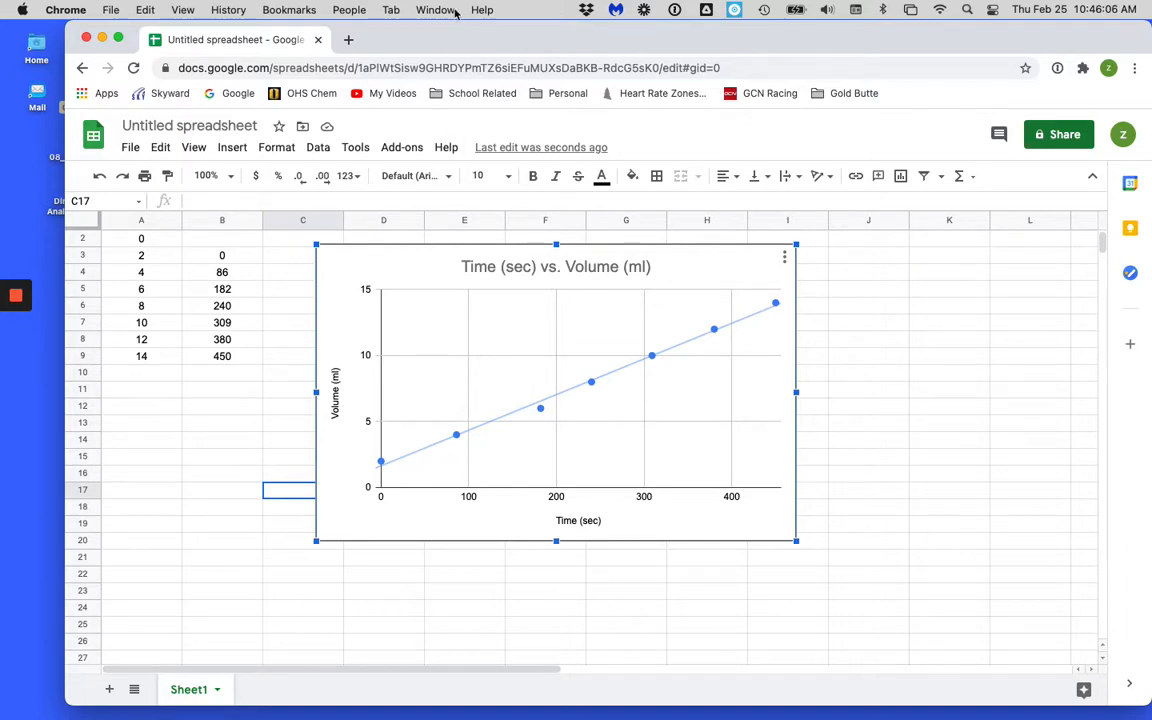
Step: Search the web in a new browser window for "google charts equation for trendline" and view the results
key(super+n)
click(416, 66)
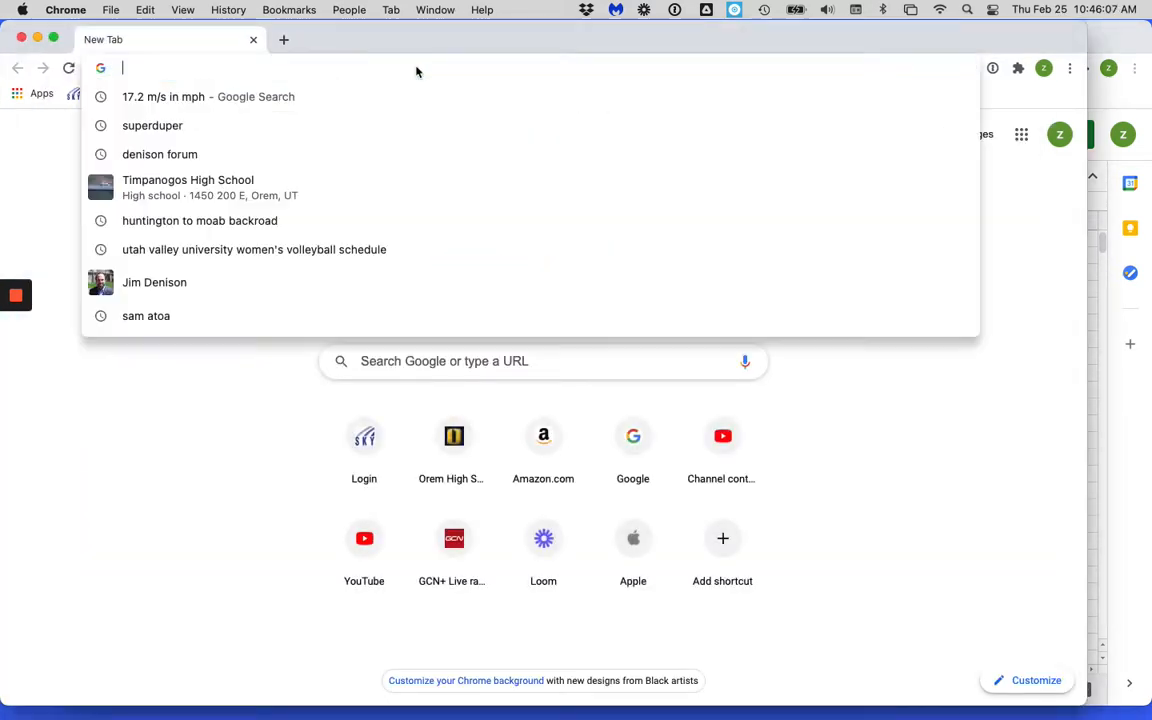
click(193, 348)
click(368, 357)
text(googl)
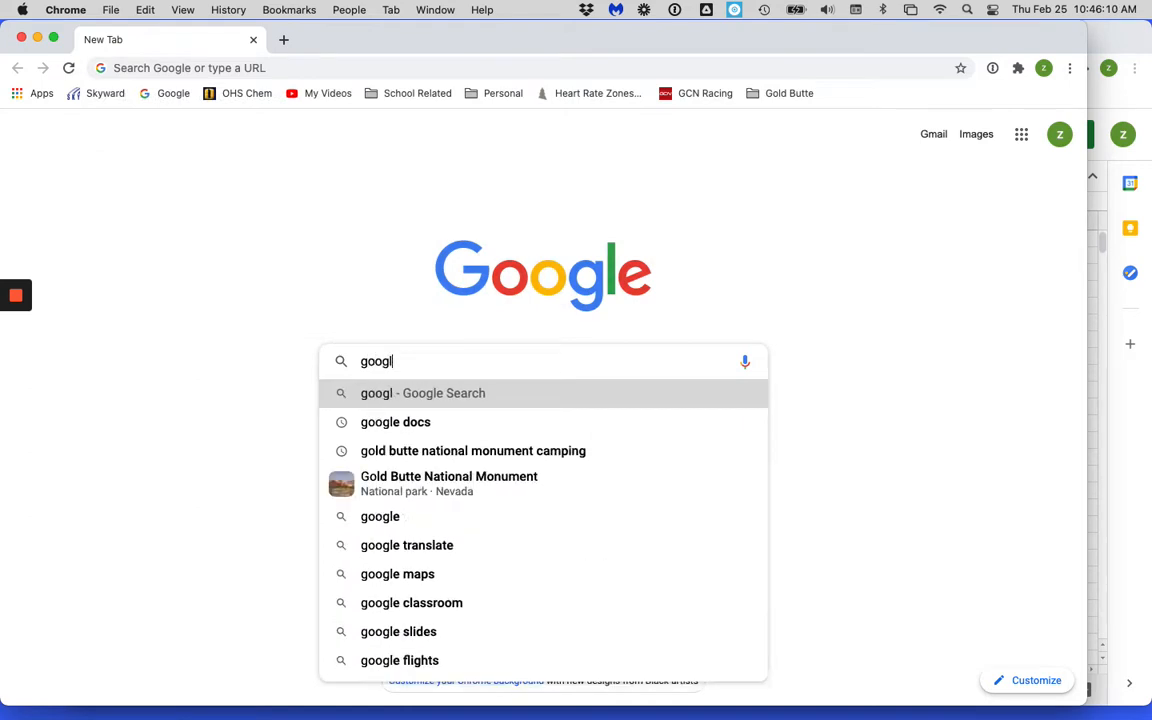
text(e charts e)
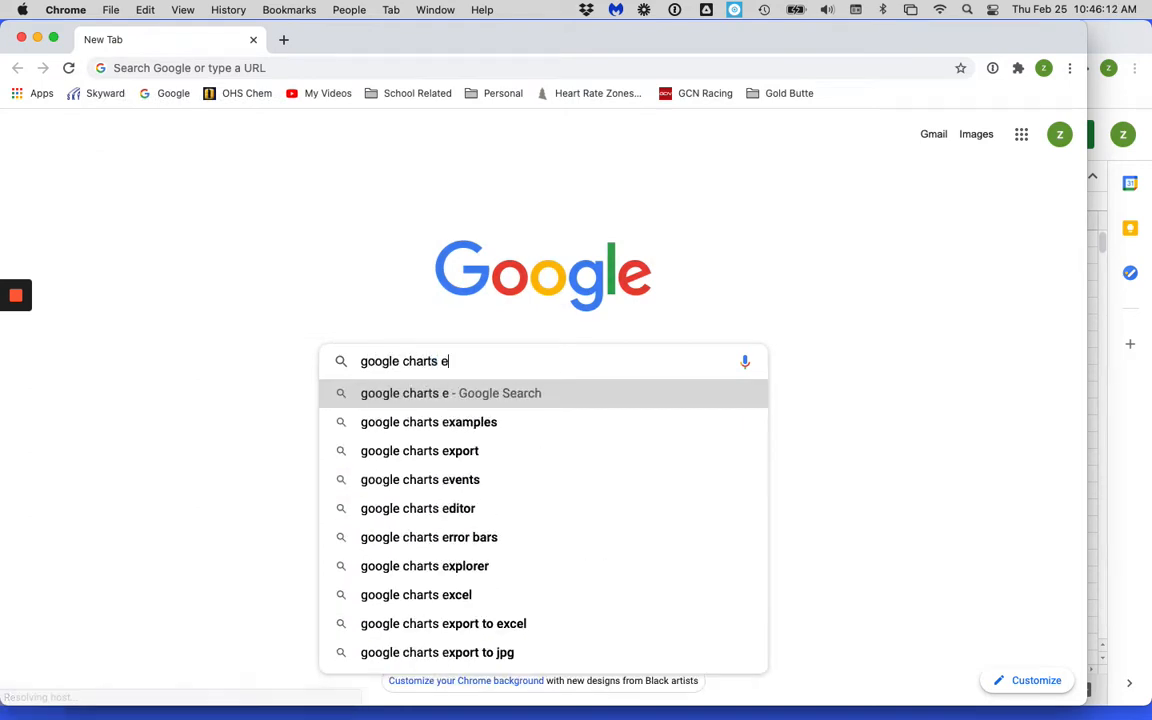
text(quation for t)
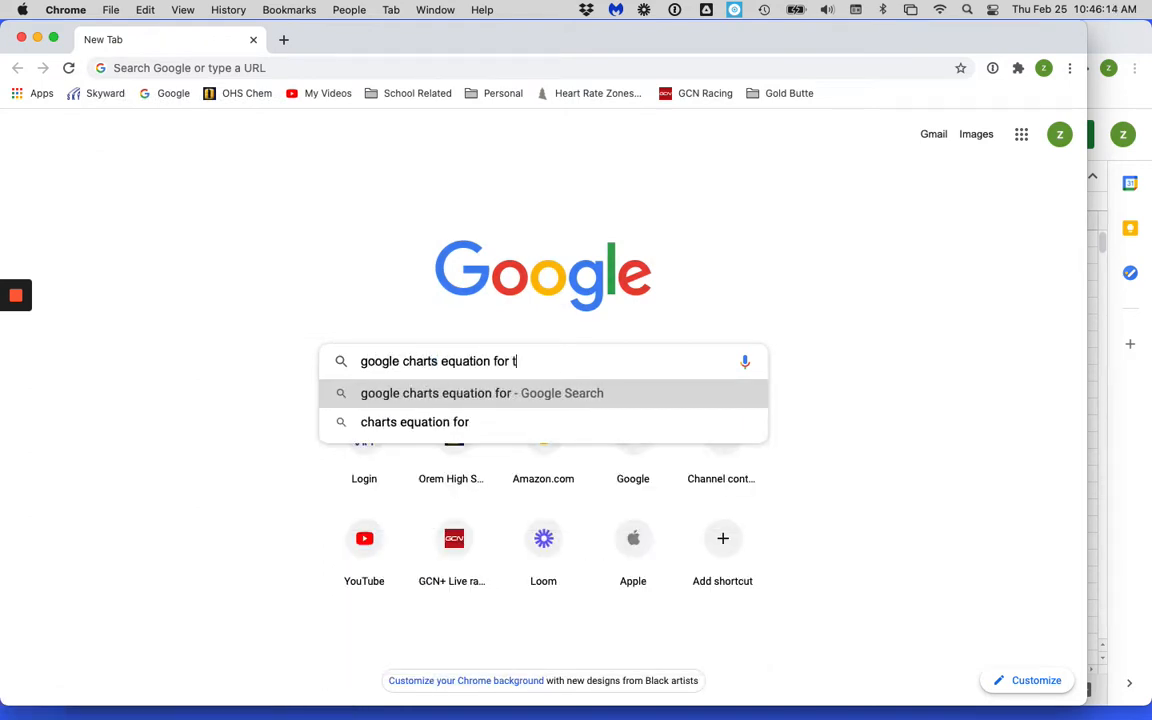
text(rendline)
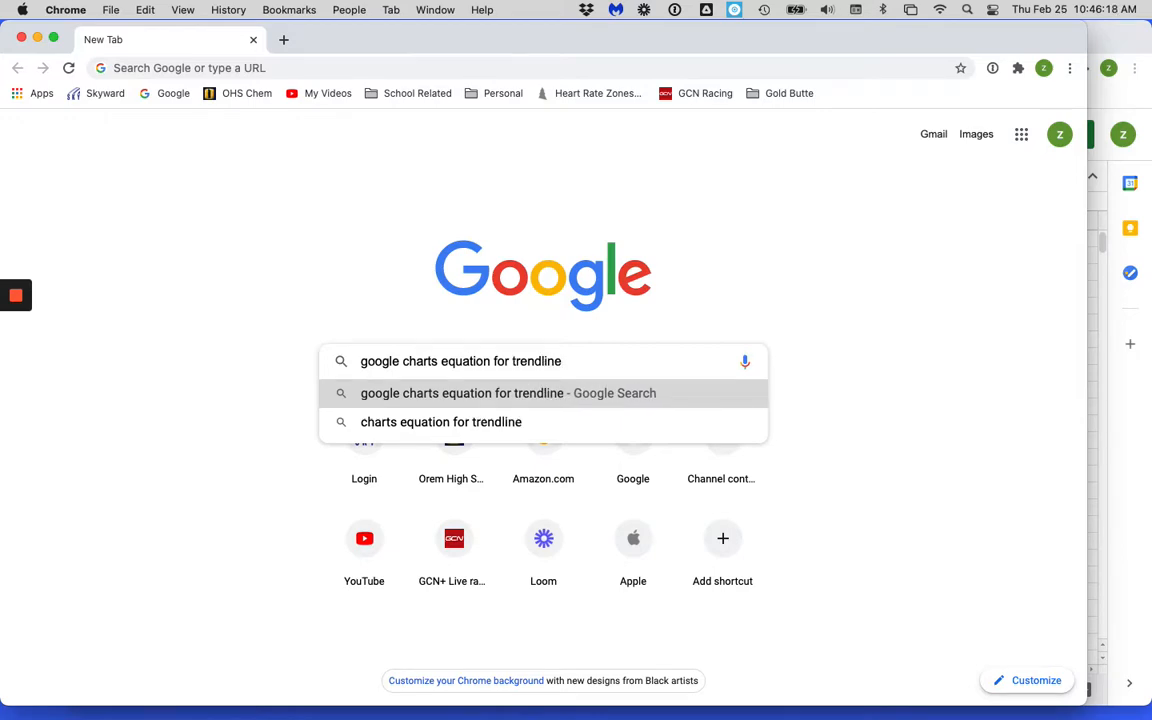
key(Return)
scroll(139, 291, down, 2)
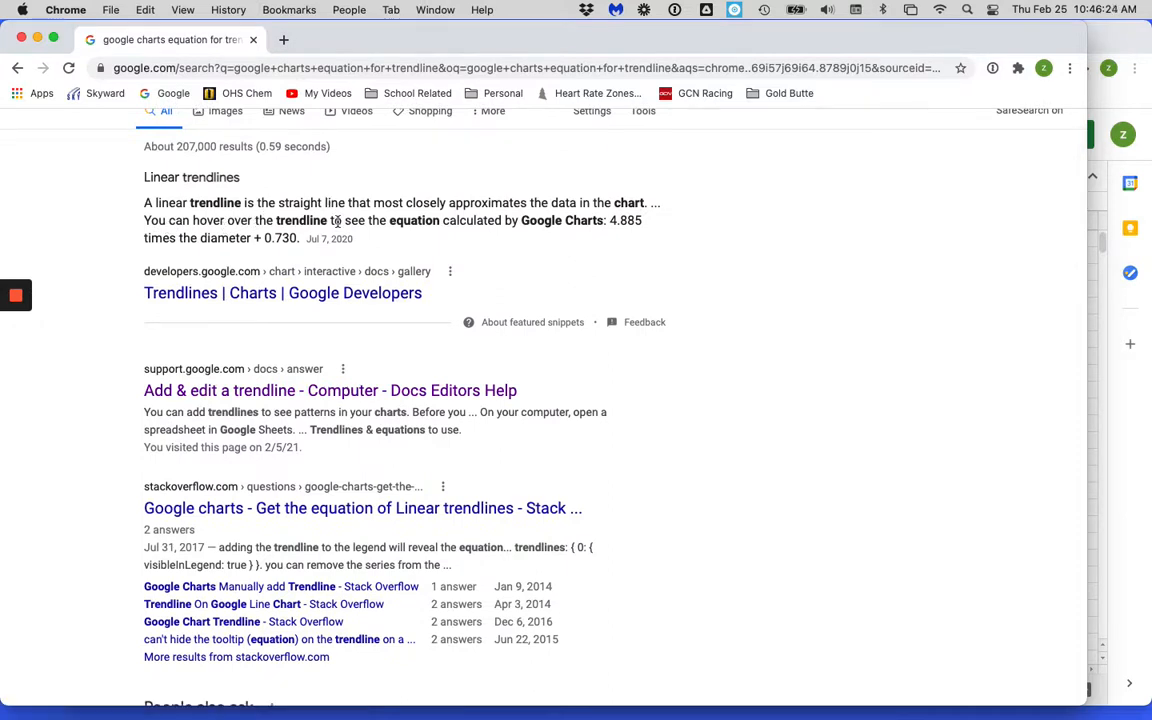
Step: Return to the spreadsheet, inspect the trendline on the chart for its equation, and open the trendline's settings
key(super+grave)
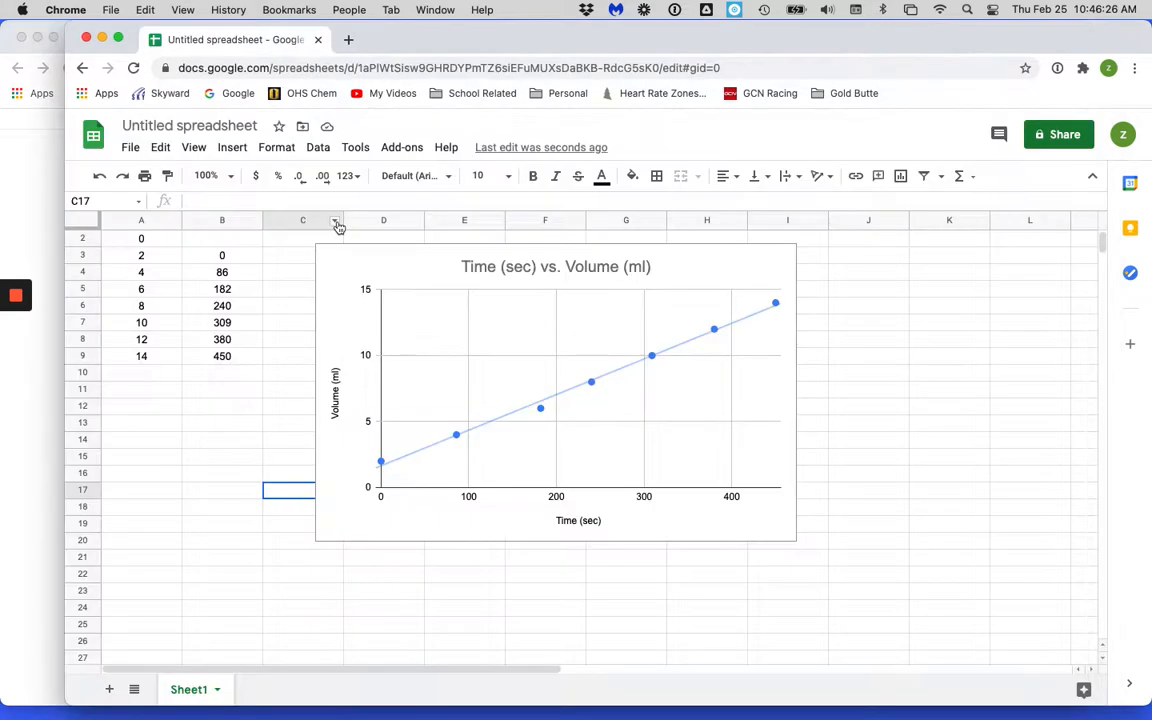
click(603, 379)
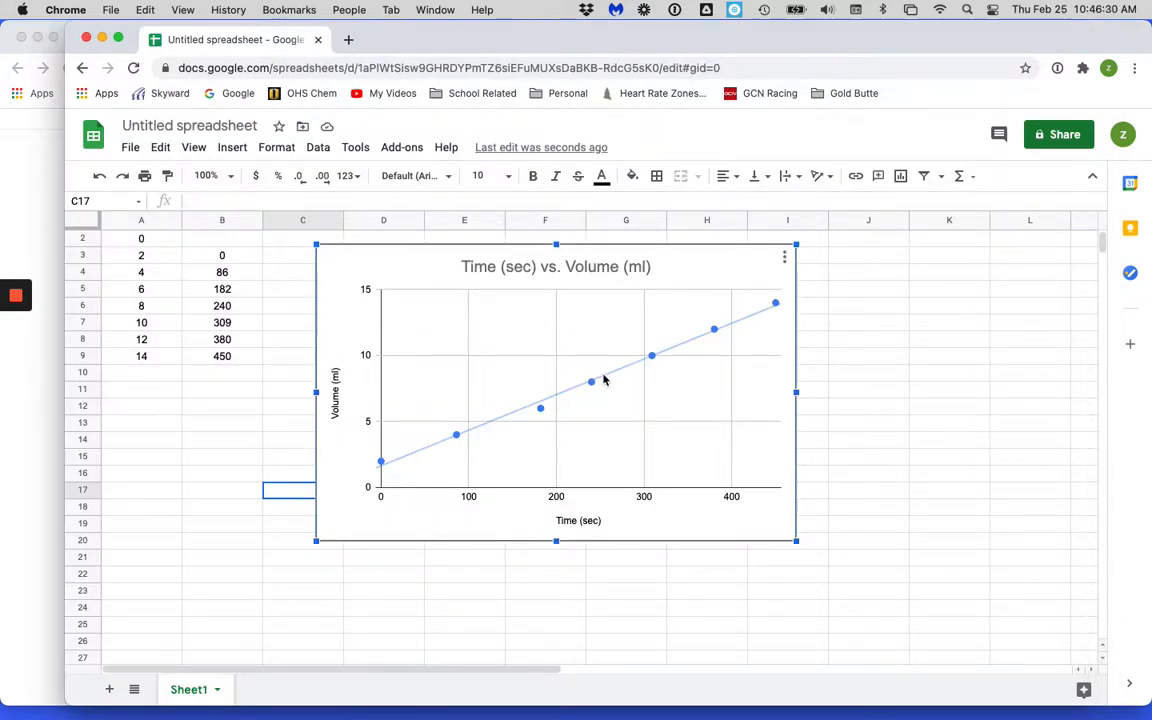
mouse_move(592, 383)
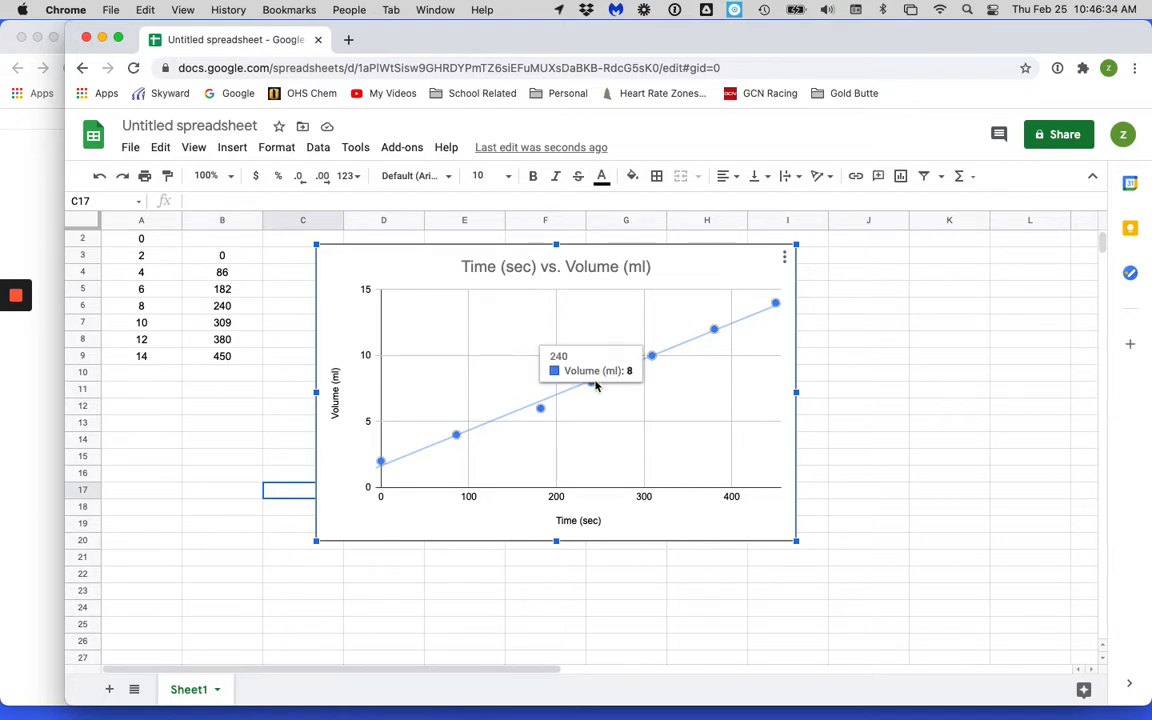
double_click(569, 396)
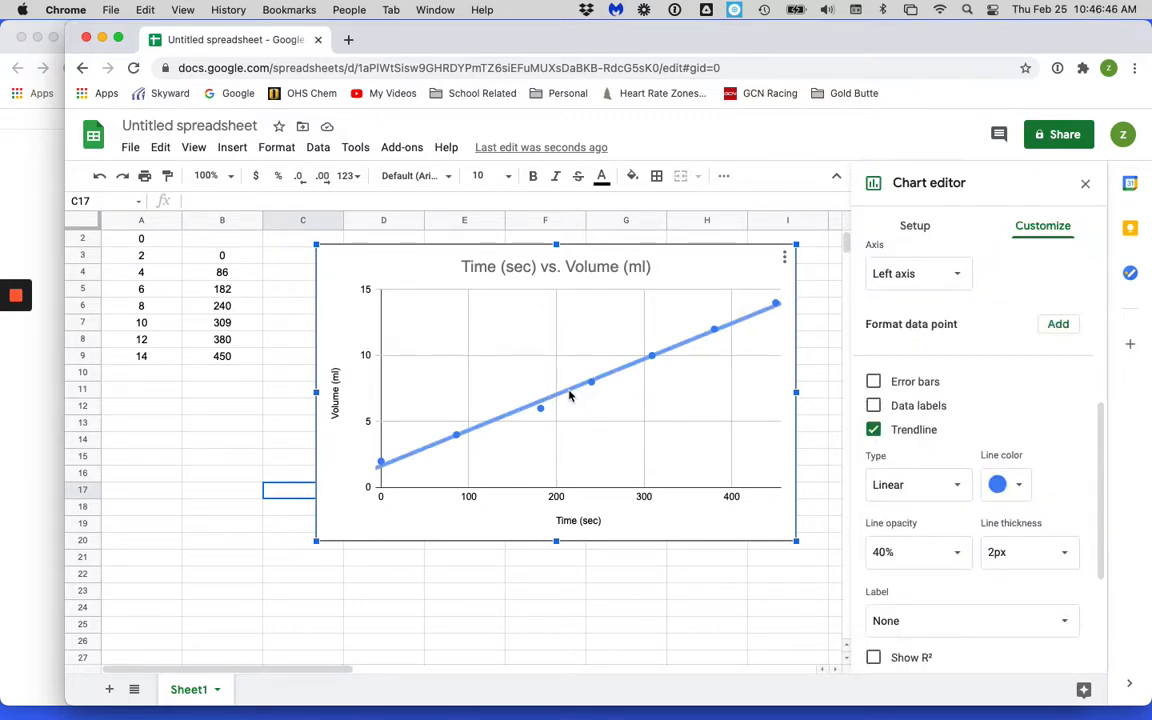
Step: Open the Stack Overflow search result on getting the equation of linear trendlines and read the question and its answers
key(super+grave)
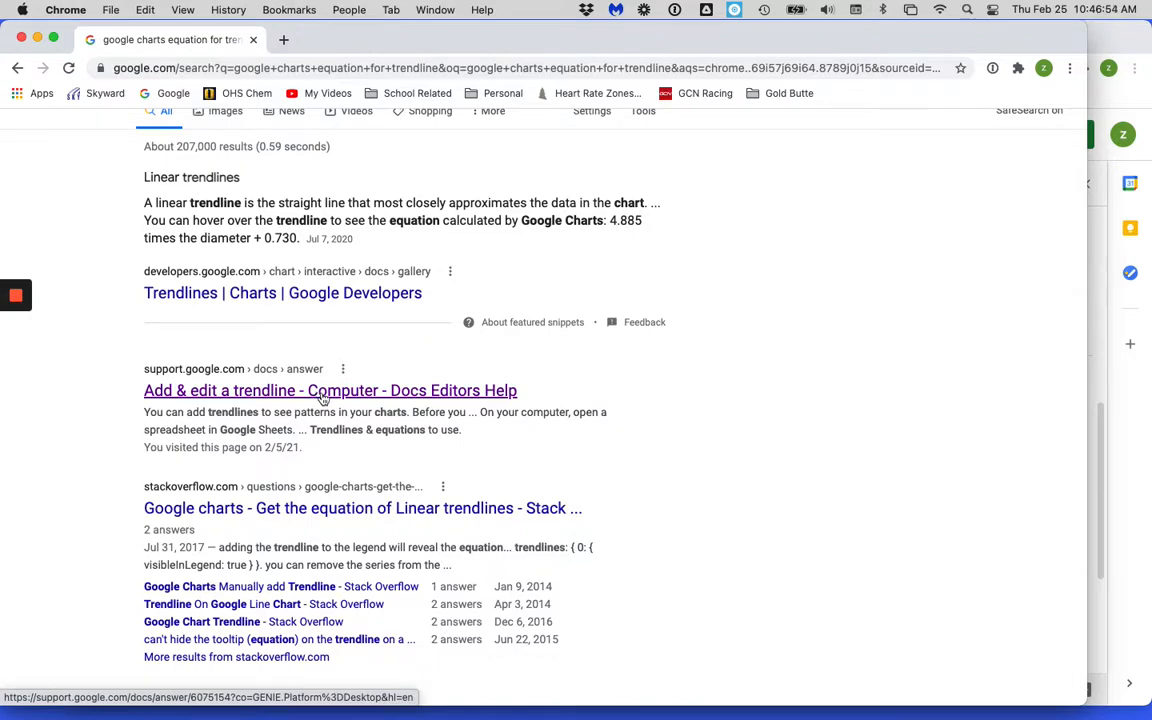
click(386, 510)
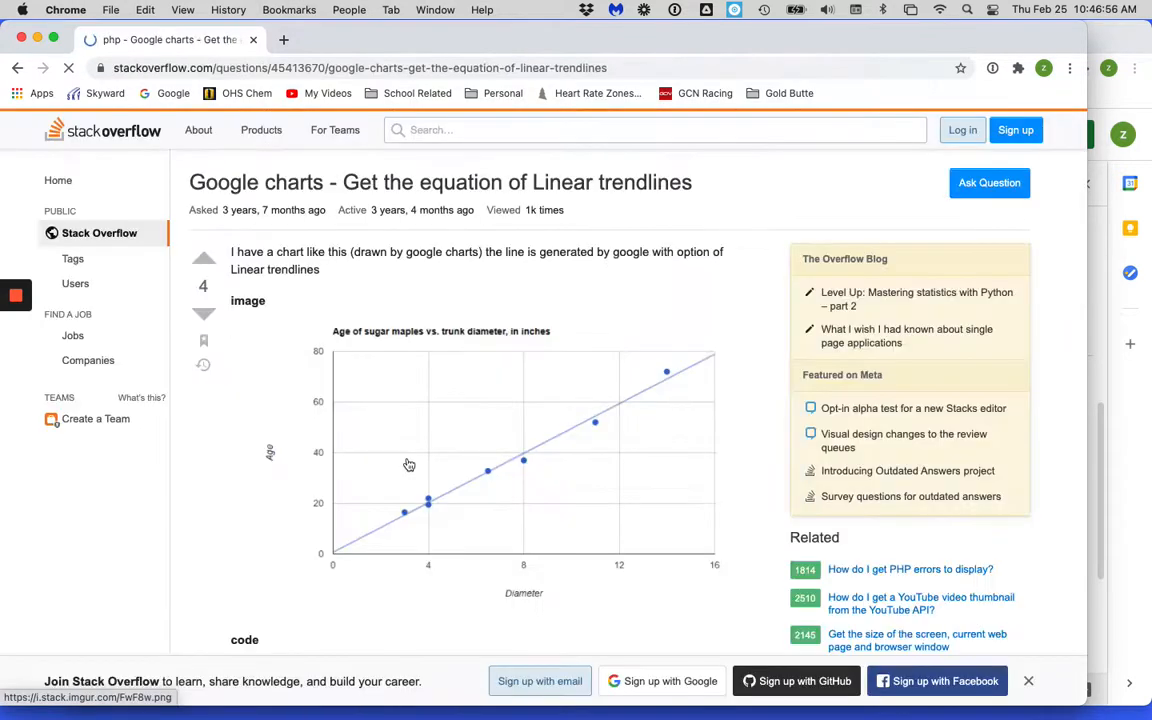
scroll(298, 494, down, 4)
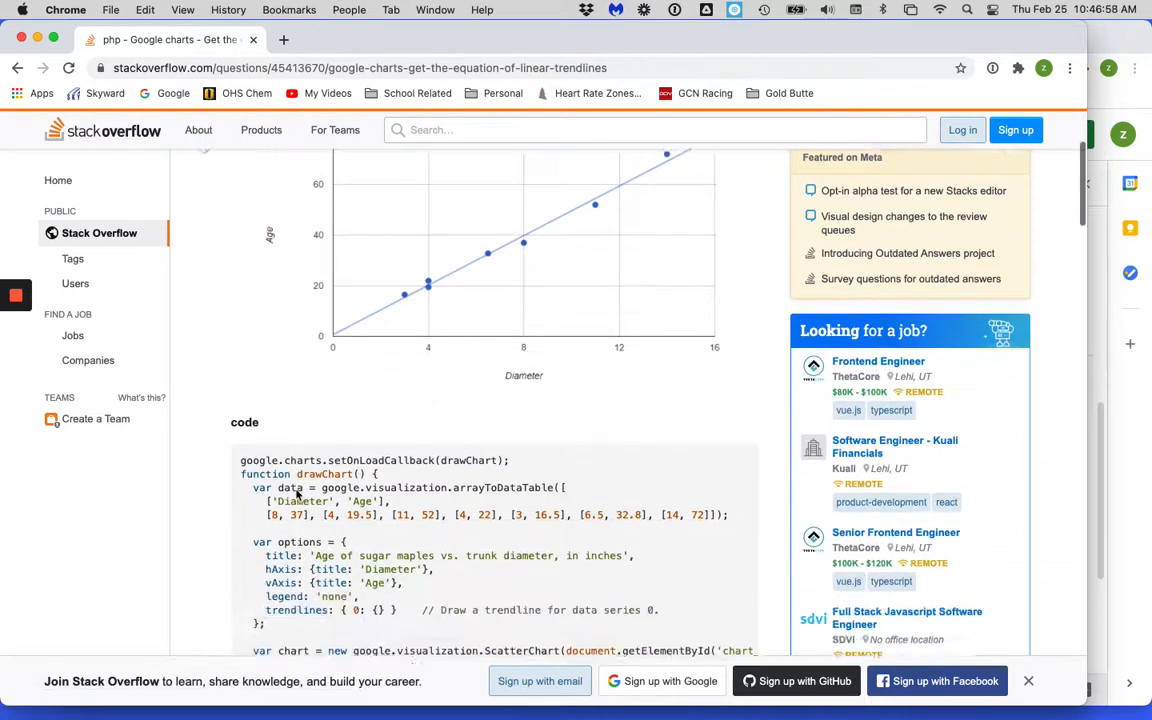
scroll(297, 494, down, 1)
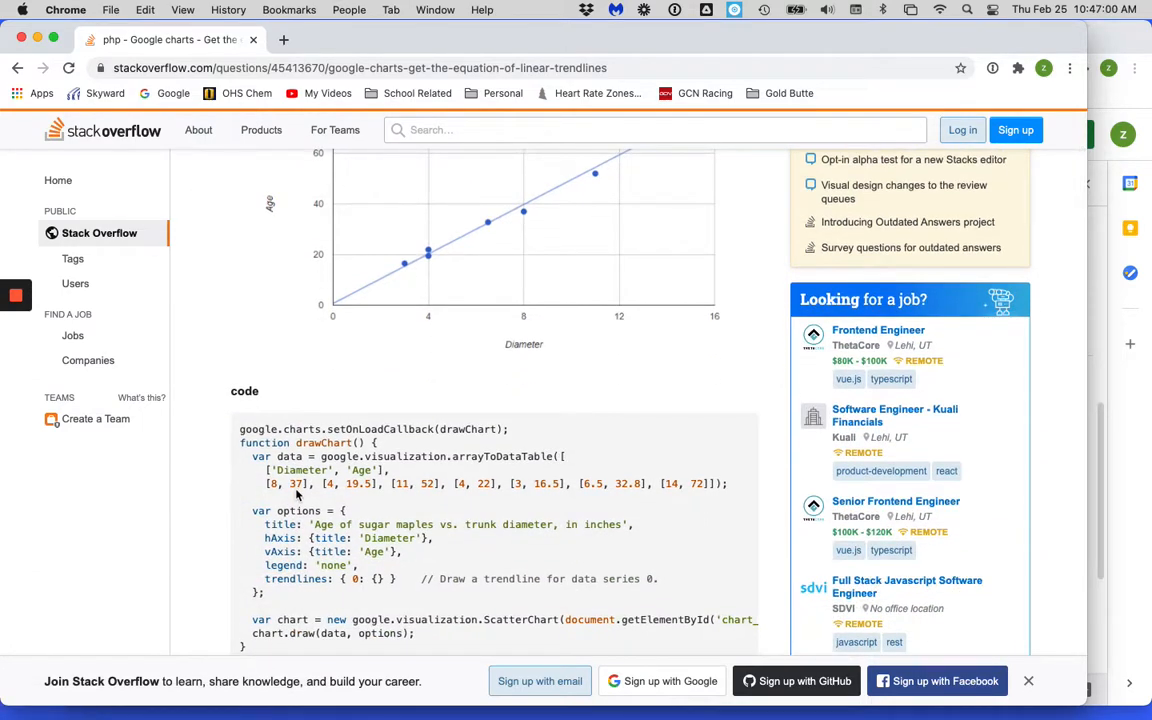
scroll(297, 494, down, 5)
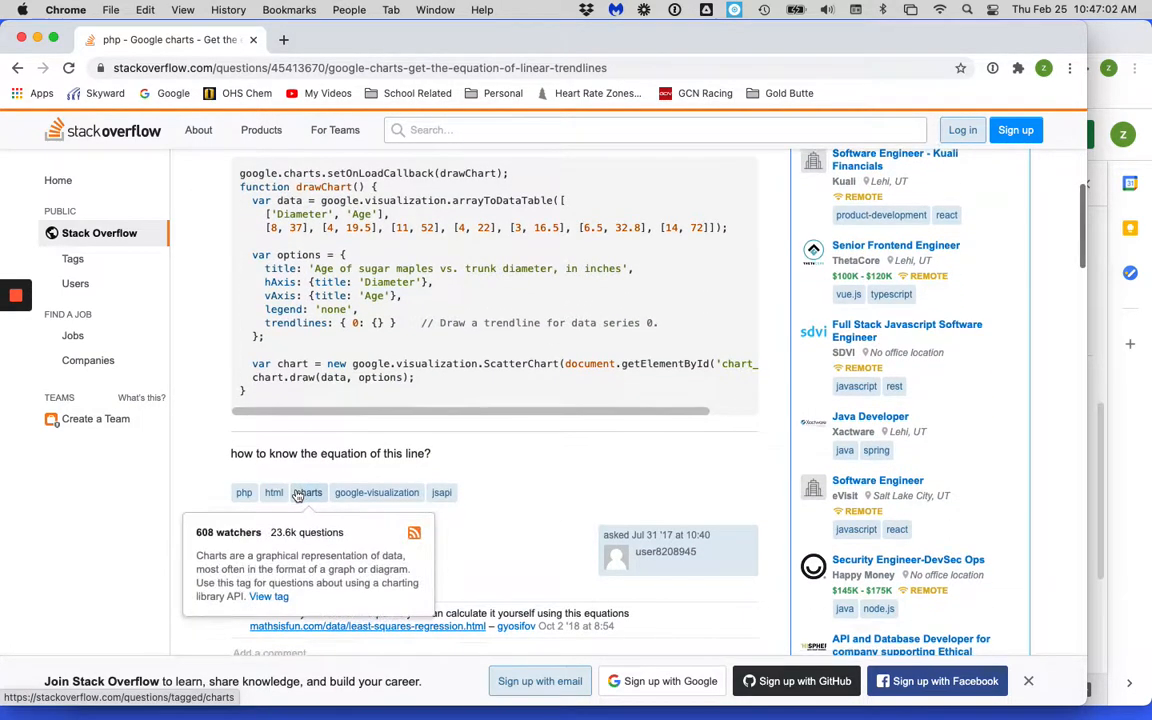
scroll(512, 458, down, 3)
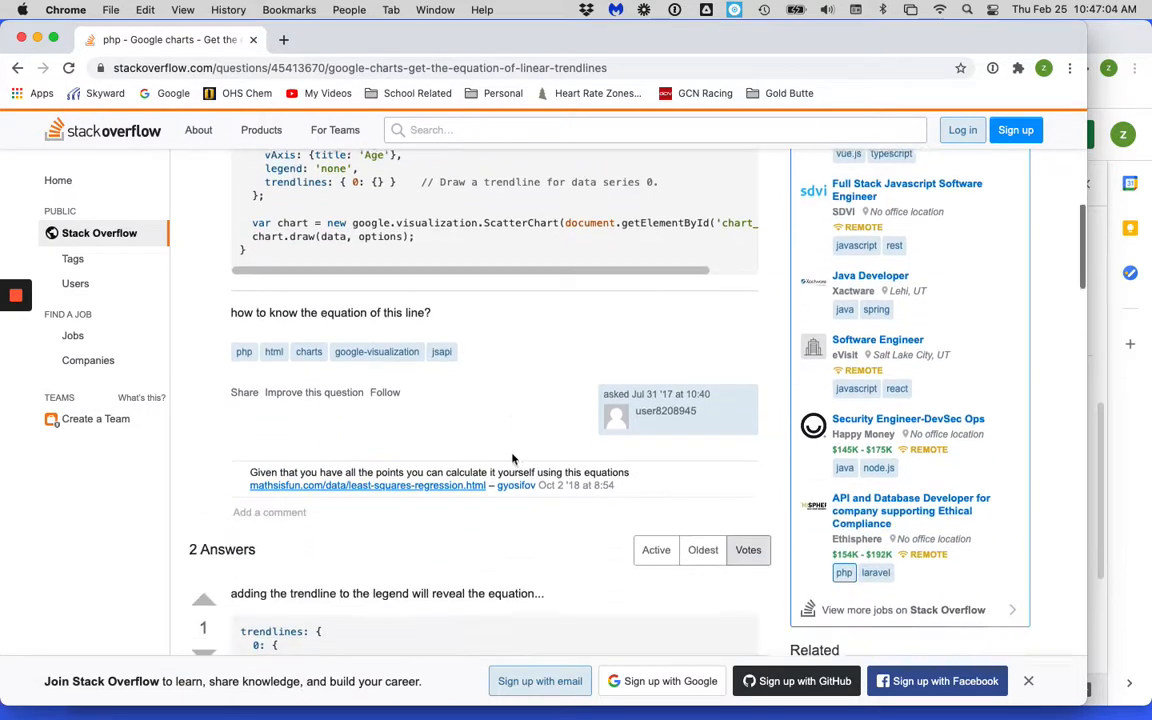
scroll(512, 458, down, 3)
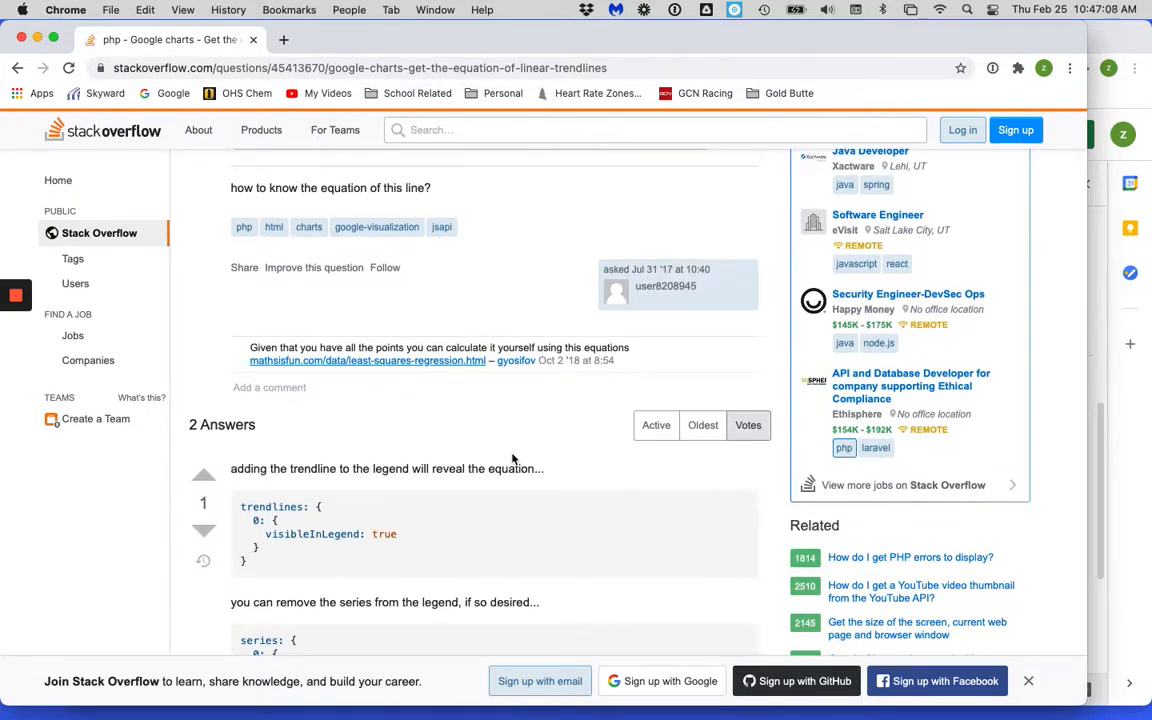
scroll(512, 458, down, 4)
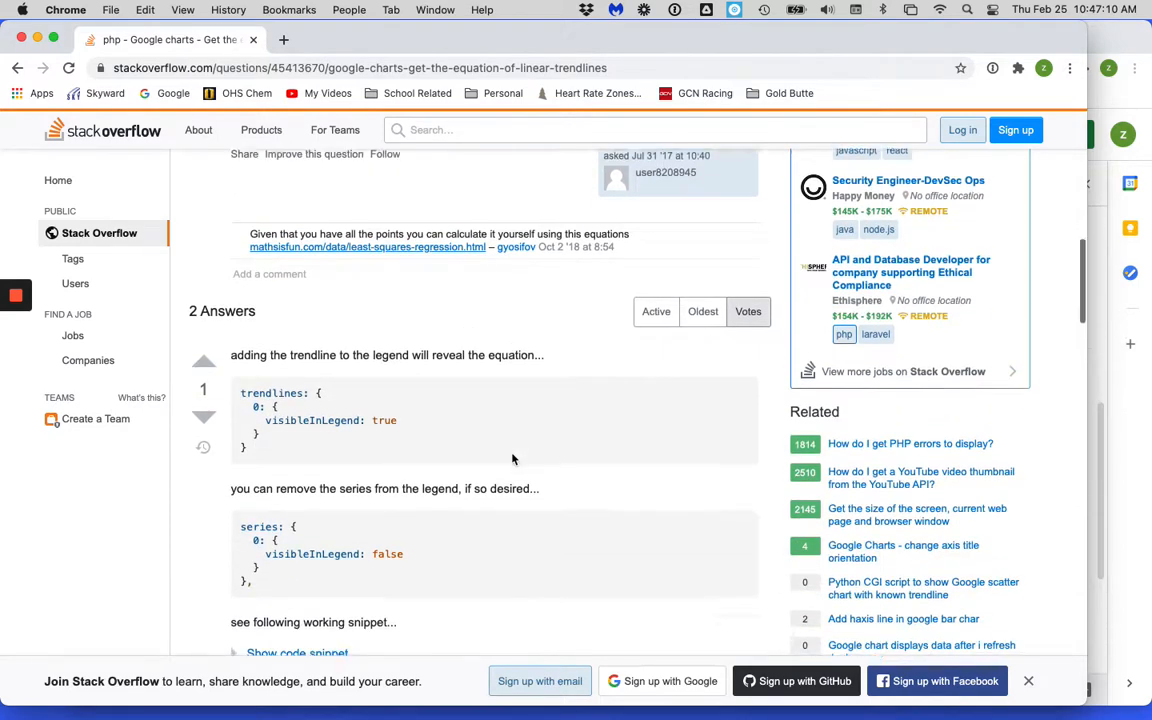
Step: Return to the search results, open the Google Developers page on trendlines, and read its section on linear trendlines
scroll(512, 458, up, 10)
scroll(512, 458, up, 3)
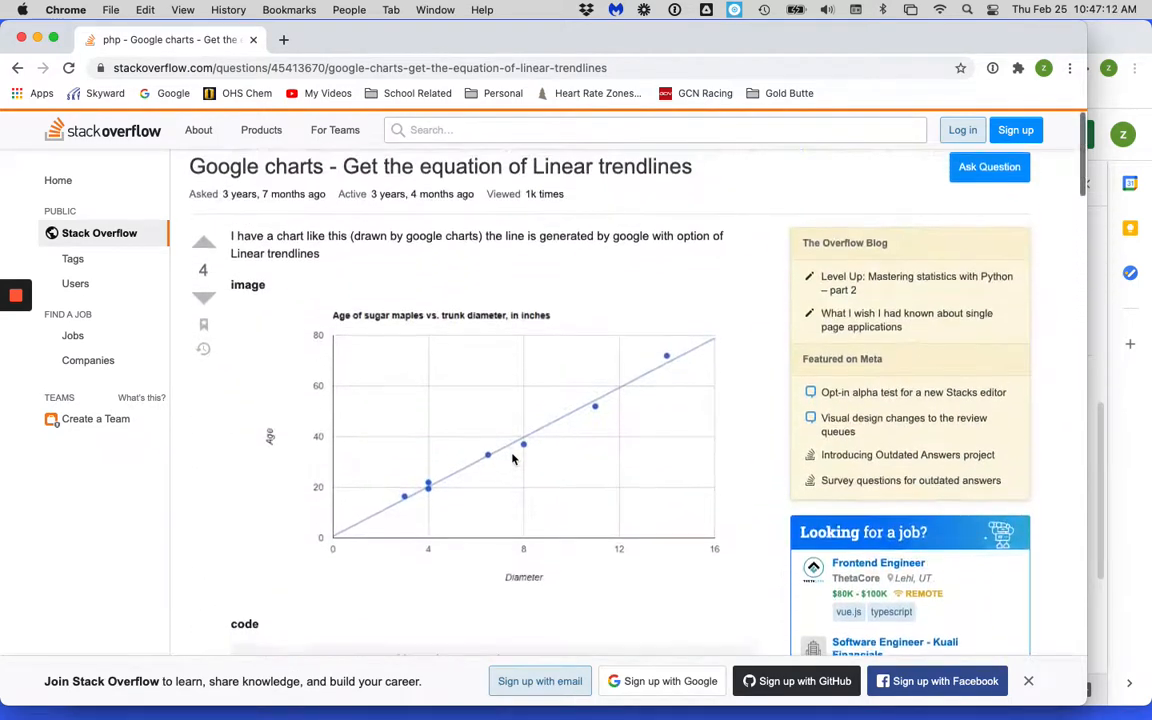
click(17, 67)
scroll(334, 203, up, 2)
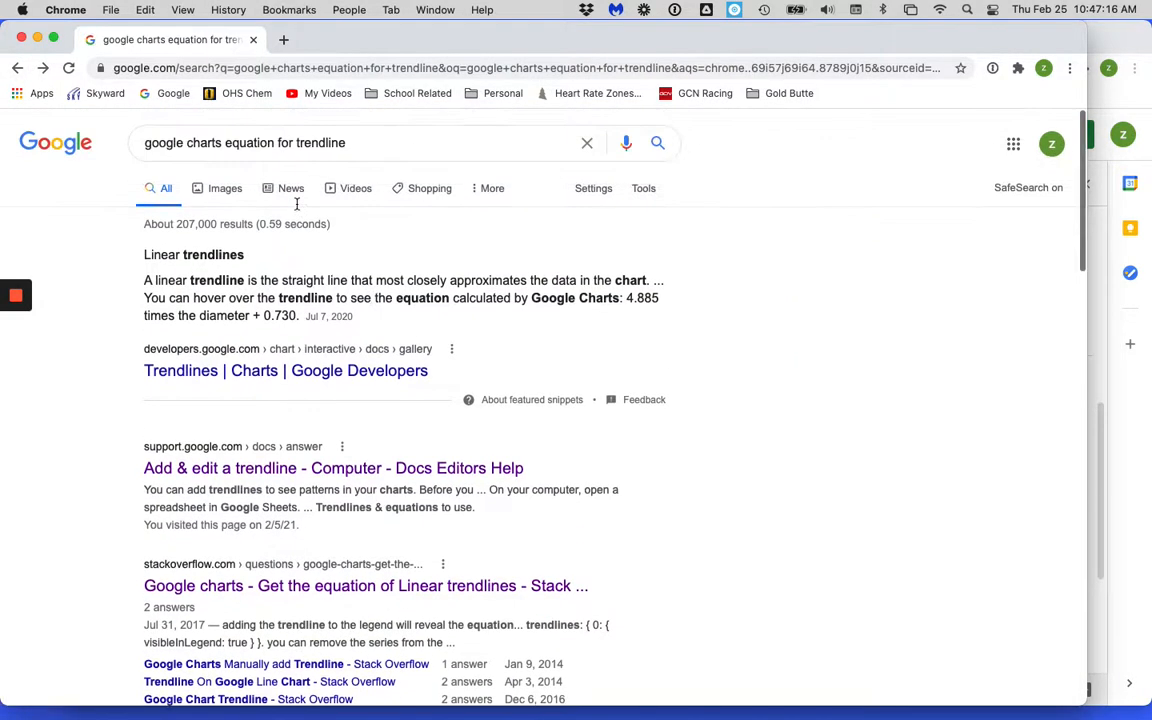
click(322, 370)
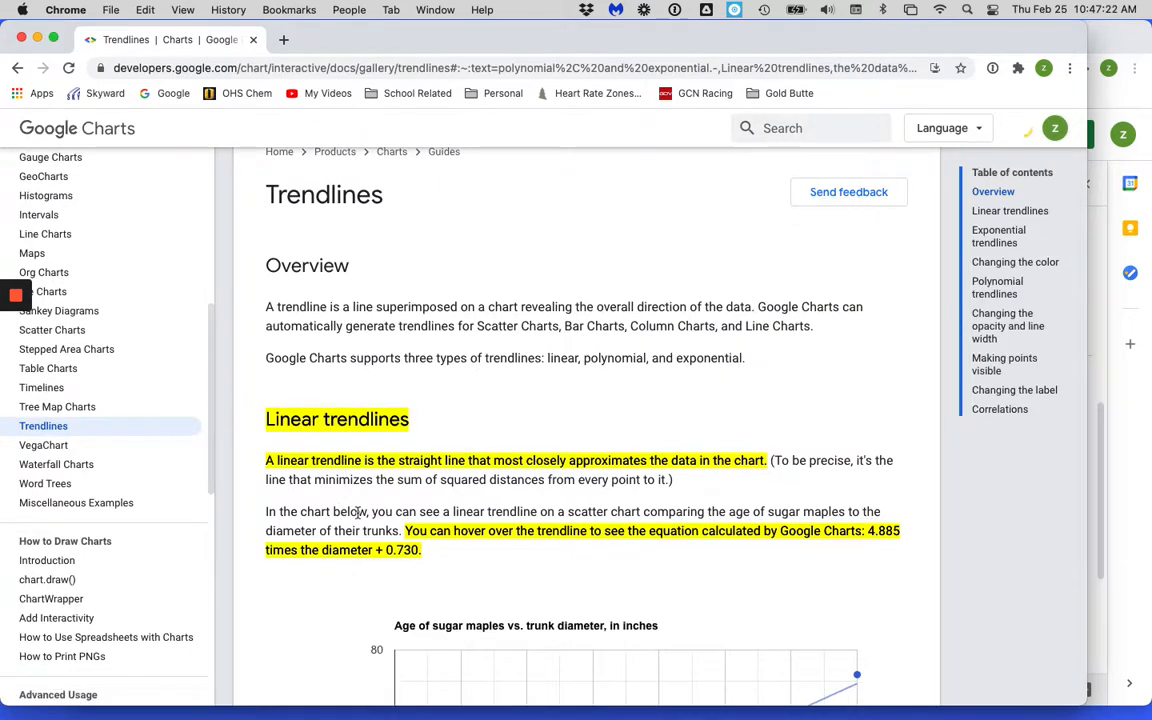
click(463, 507)
scroll(465, 507, down, 3)
scroll(465, 507, up, 1)
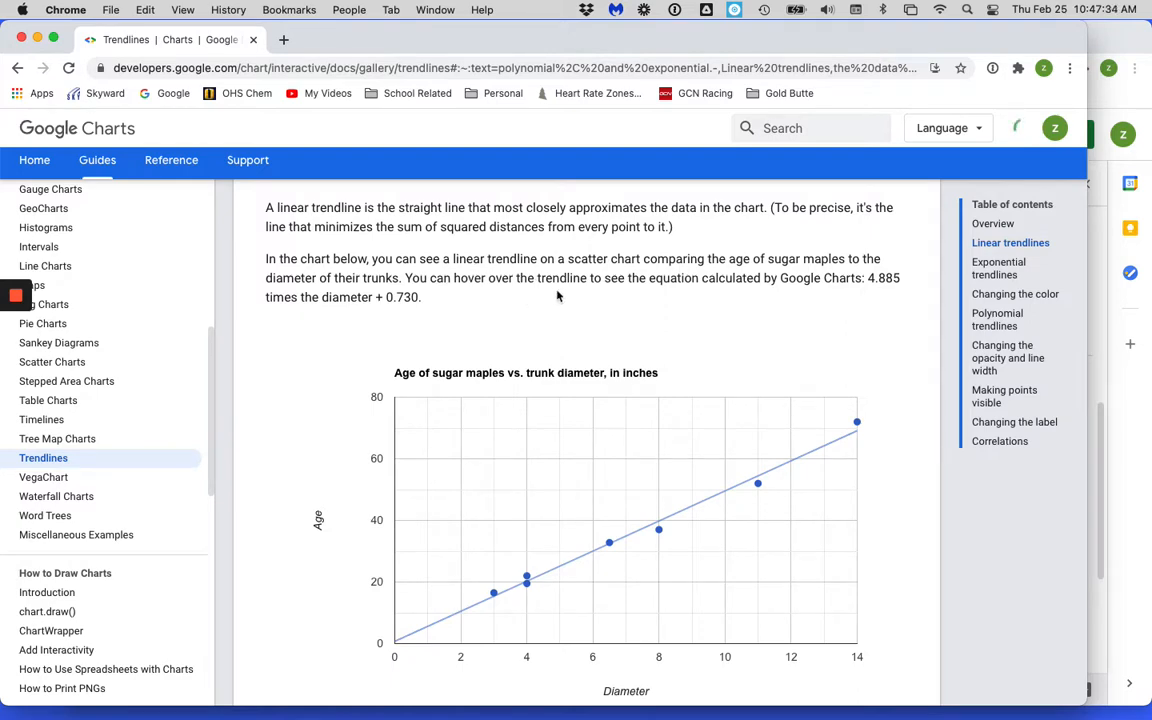
scroll(558, 296, down, 5)
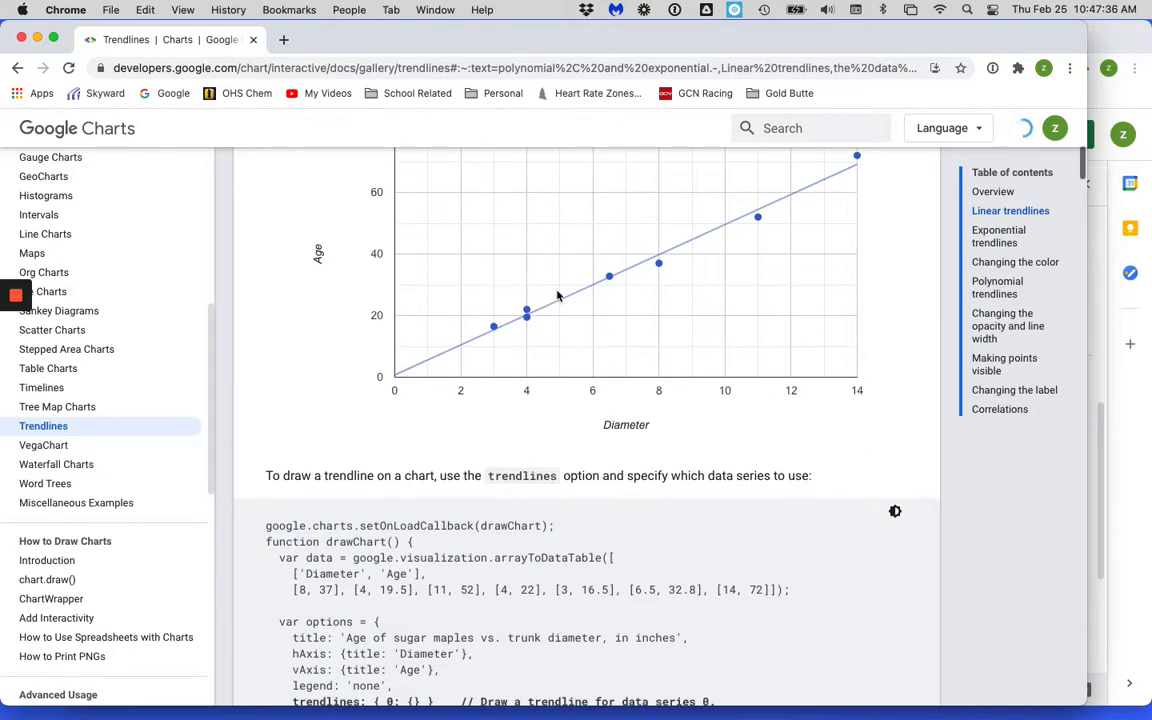
scroll(558, 296, up, 10)
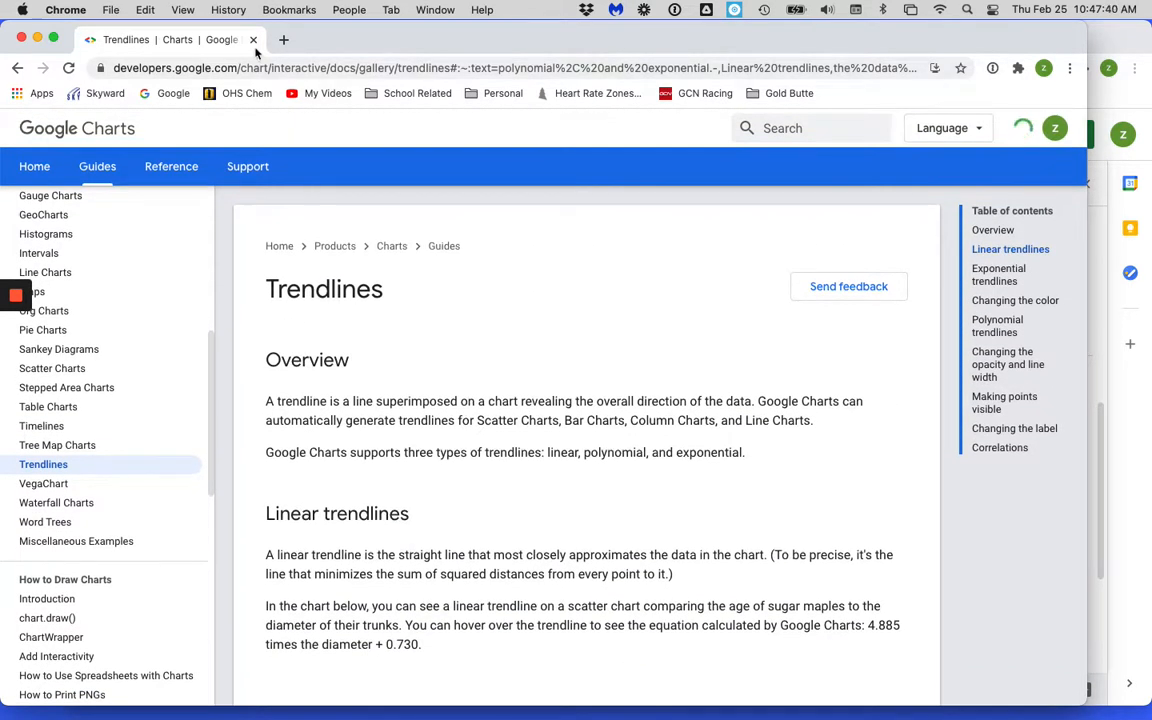
Step: Go back to the search results and expand the question "How do you find the equation of a trendline in Google Sheets?"
click(17, 72)
scroll(528, 389, down, 5)
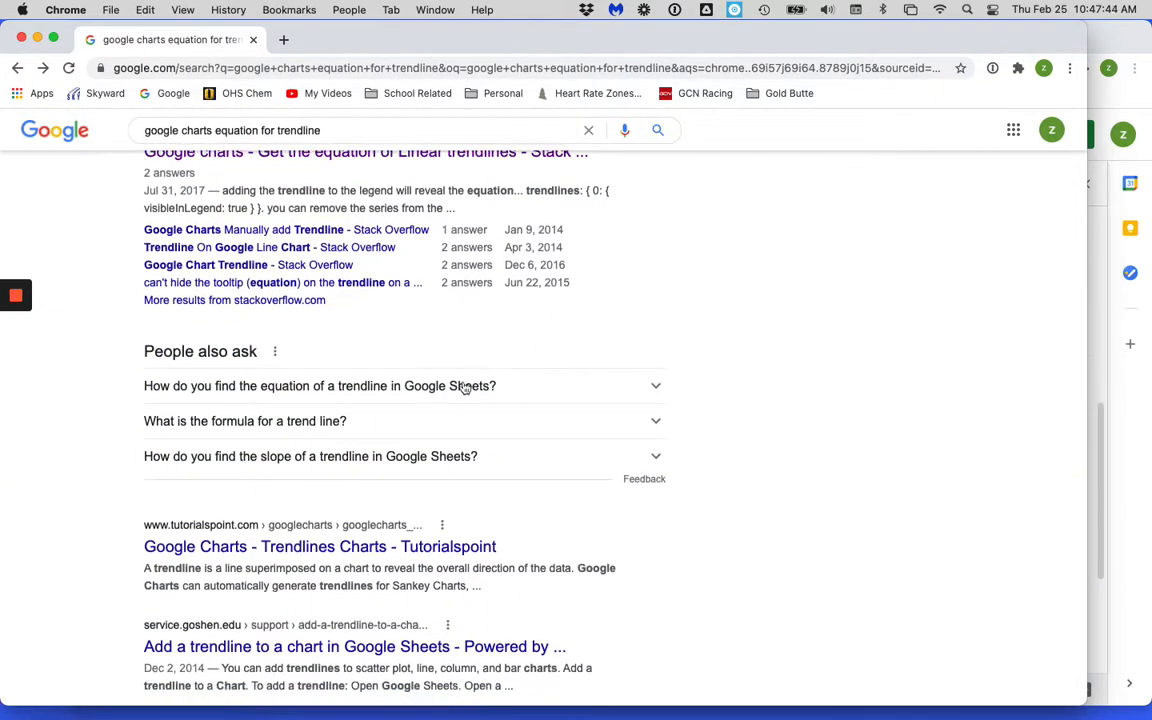
click(464, 386)
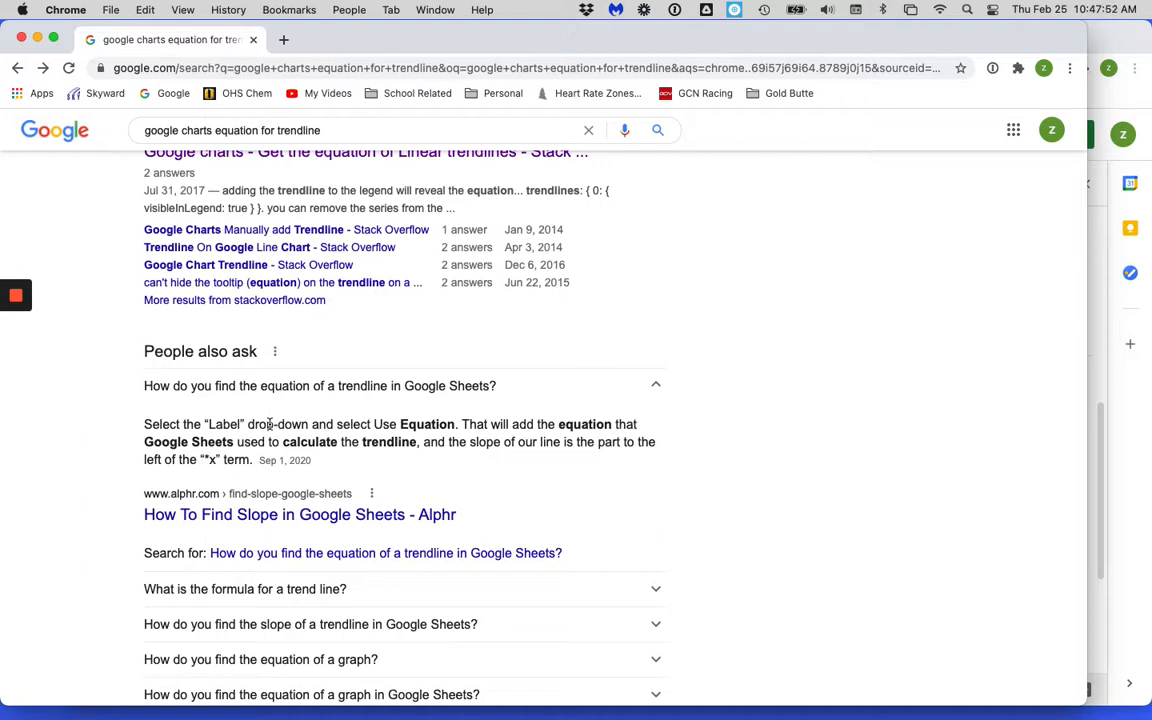
Step: Return to the spreadsheet and set the Volume (ml) trendline's label to Use Equation
key(super+grave)
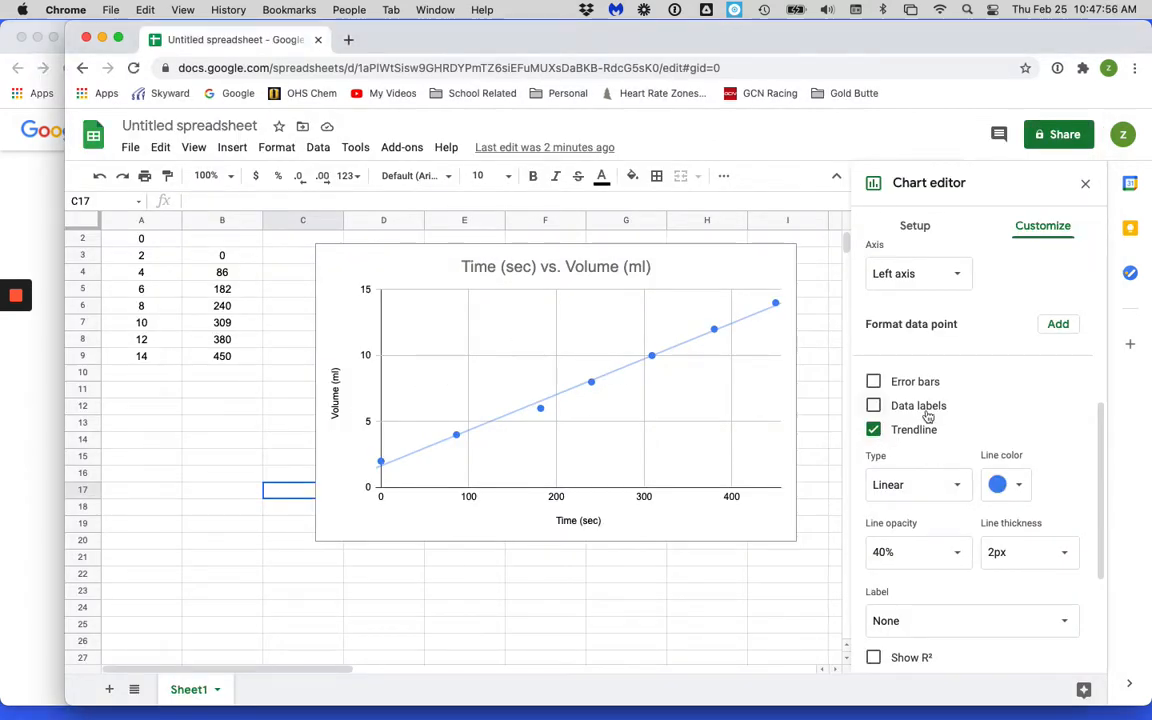
scroll(897, 420, up, 3)
scroll(928, 416, up, 5)
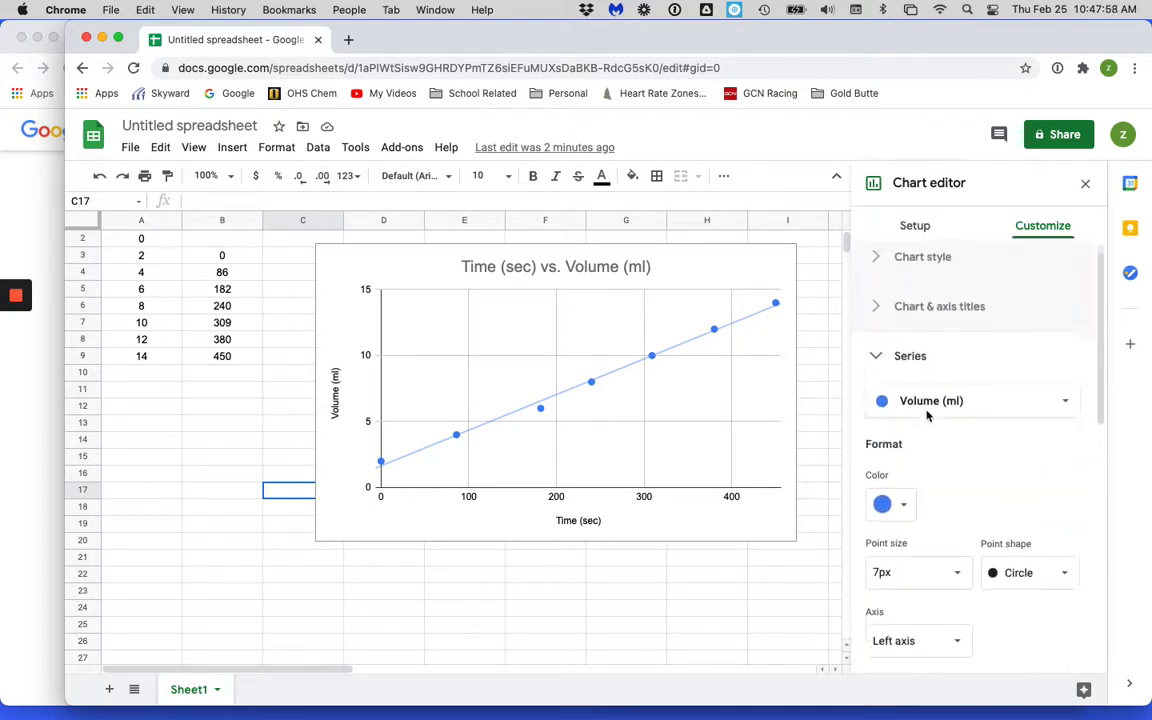
scroll(928, 416, down, 10)
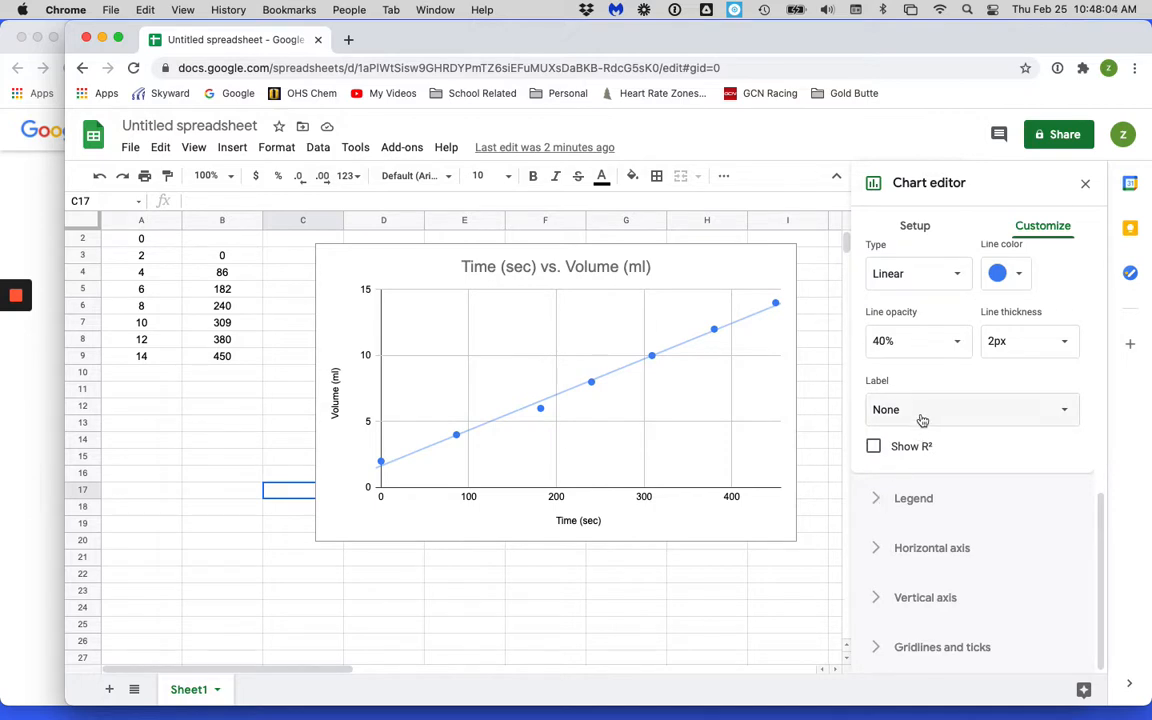
click(920, 414)
click(888, 458)
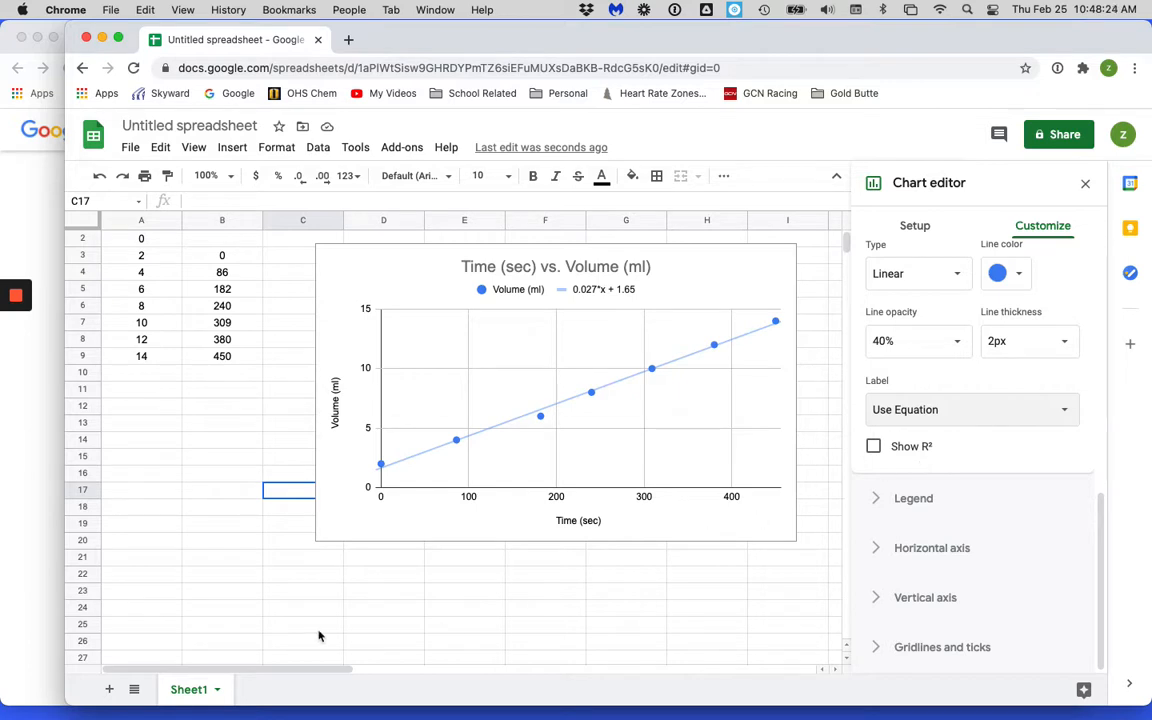
Step: Copy the chart with its trendline equation, then create a blank Google Docs document in a new browser window
click(417, 268)
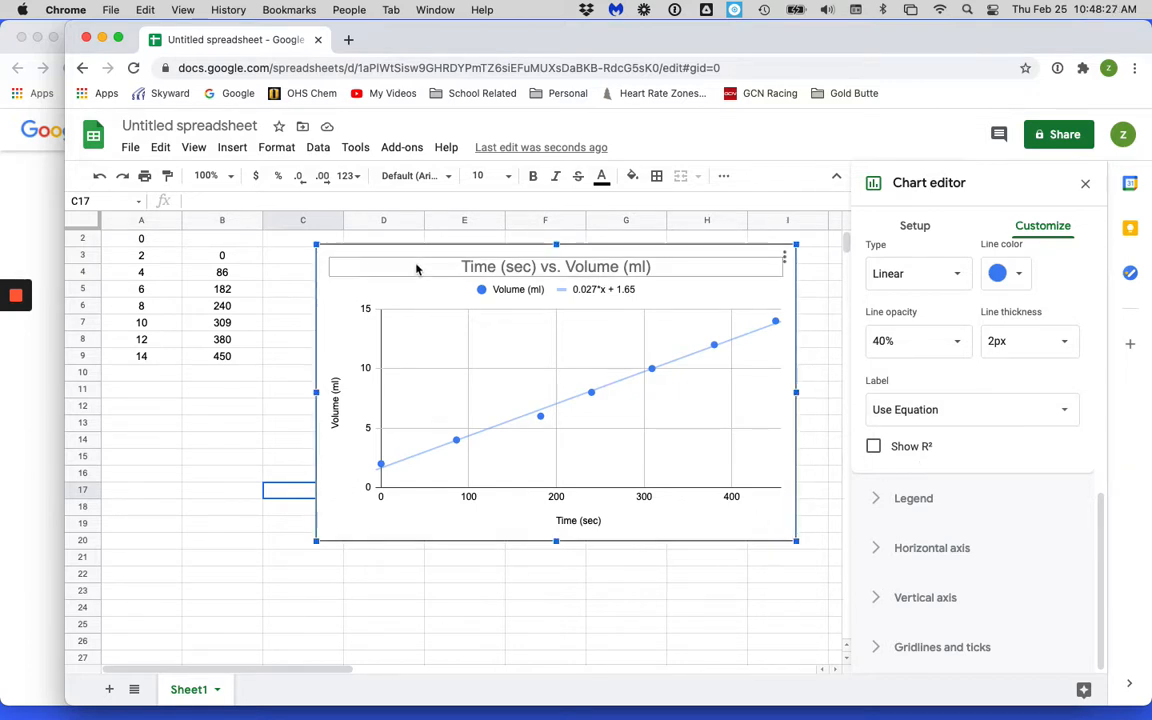
click(358, 289)
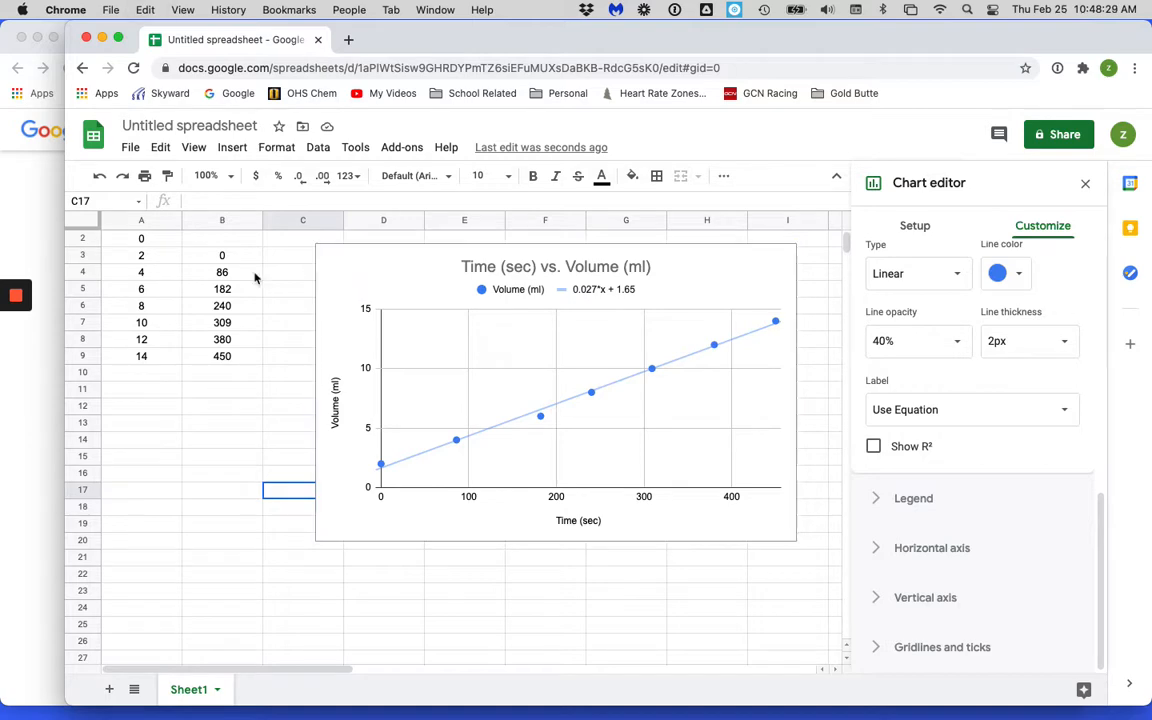
click(27, 181)
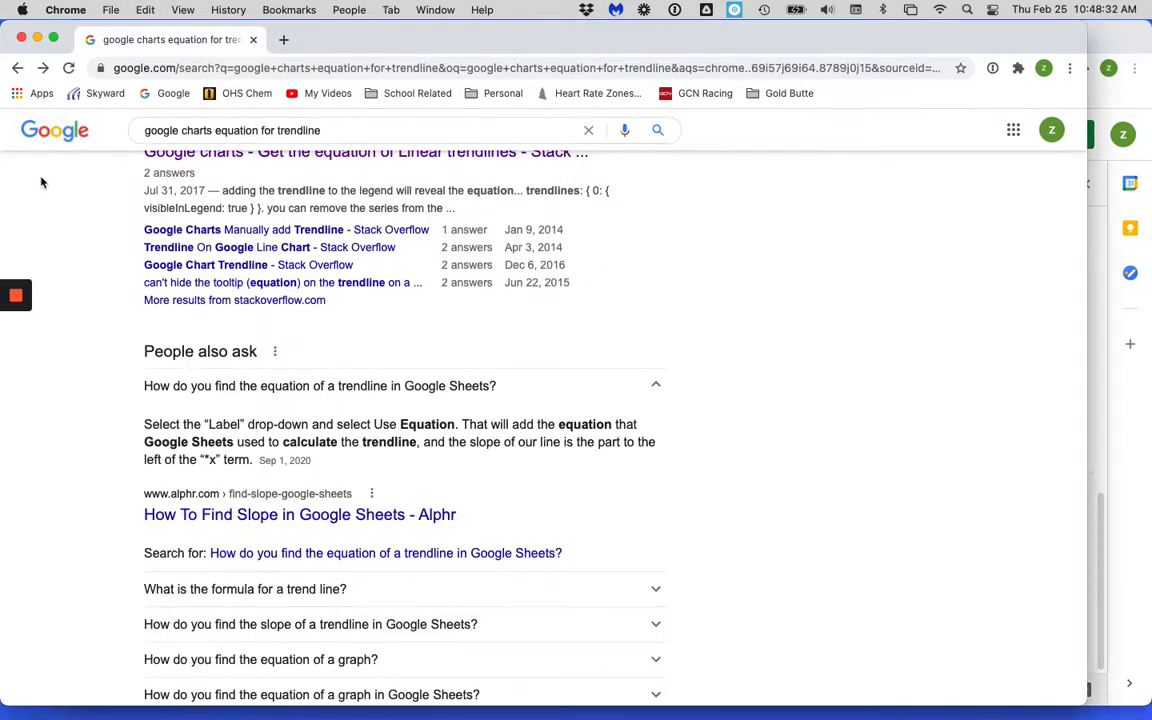
key(super+n)
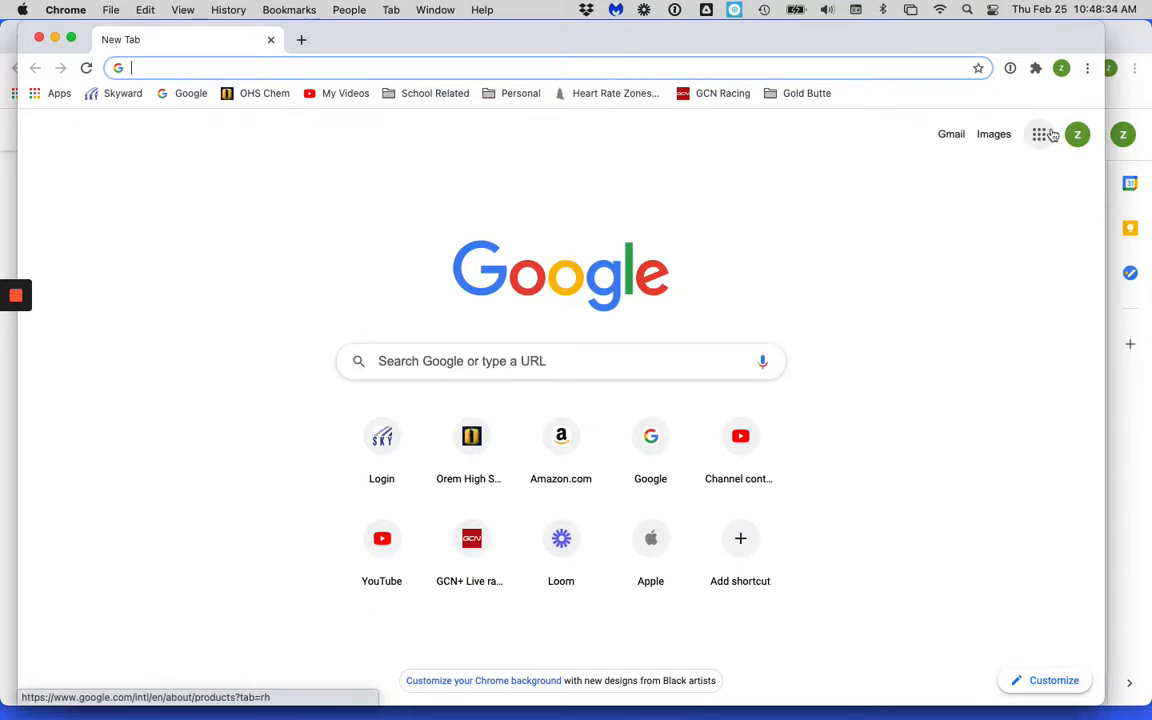
click(1072, 134)
click(1038, 134)
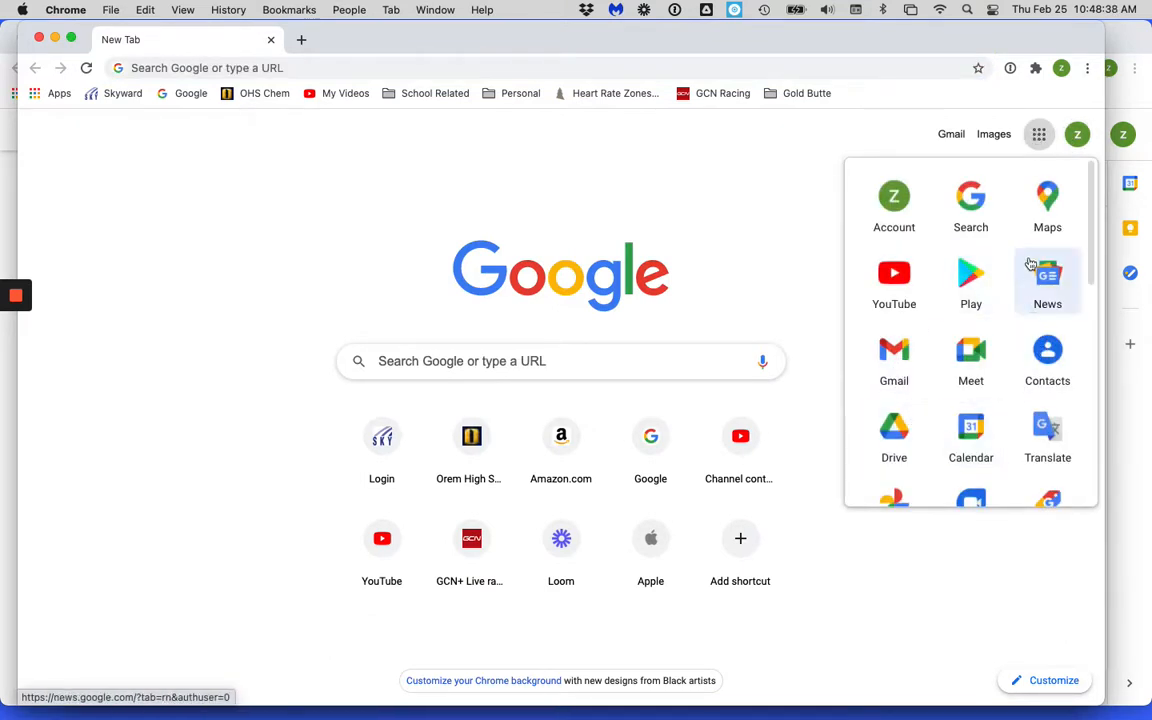
scroll(1030, 262, down, 5)
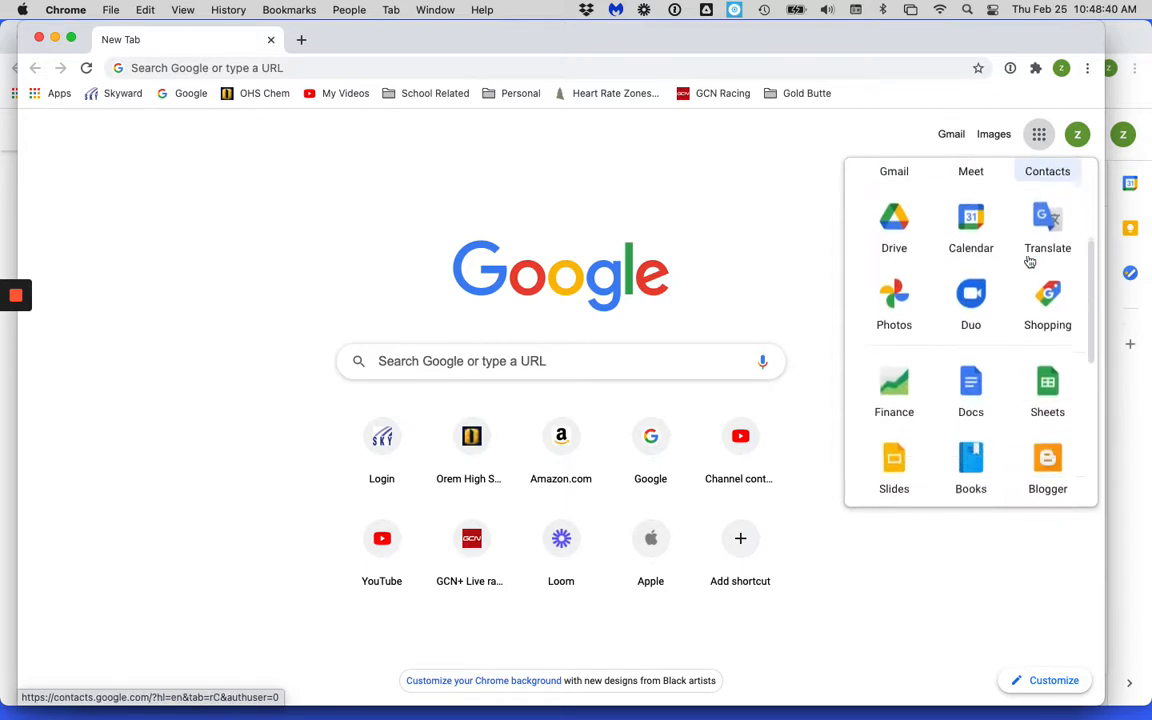
click(971, 382)
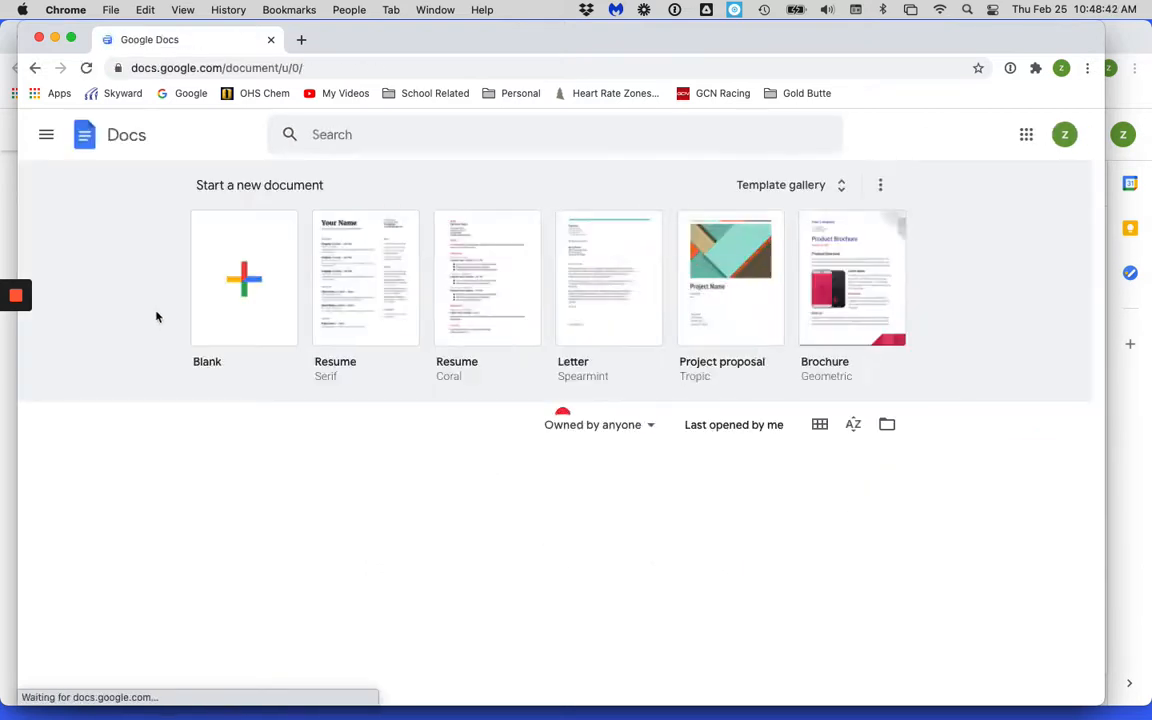
click(218, 287)
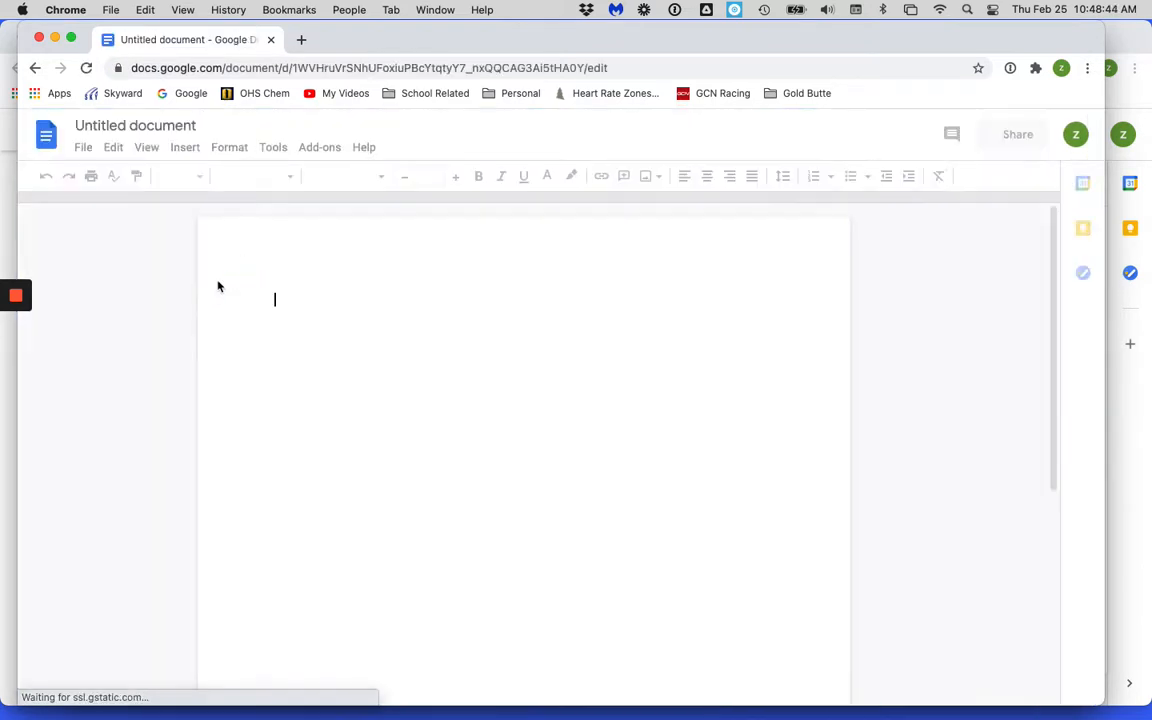
Step: Paste the chart into the blank document unlinked from the spreadsheet
key(super+v)
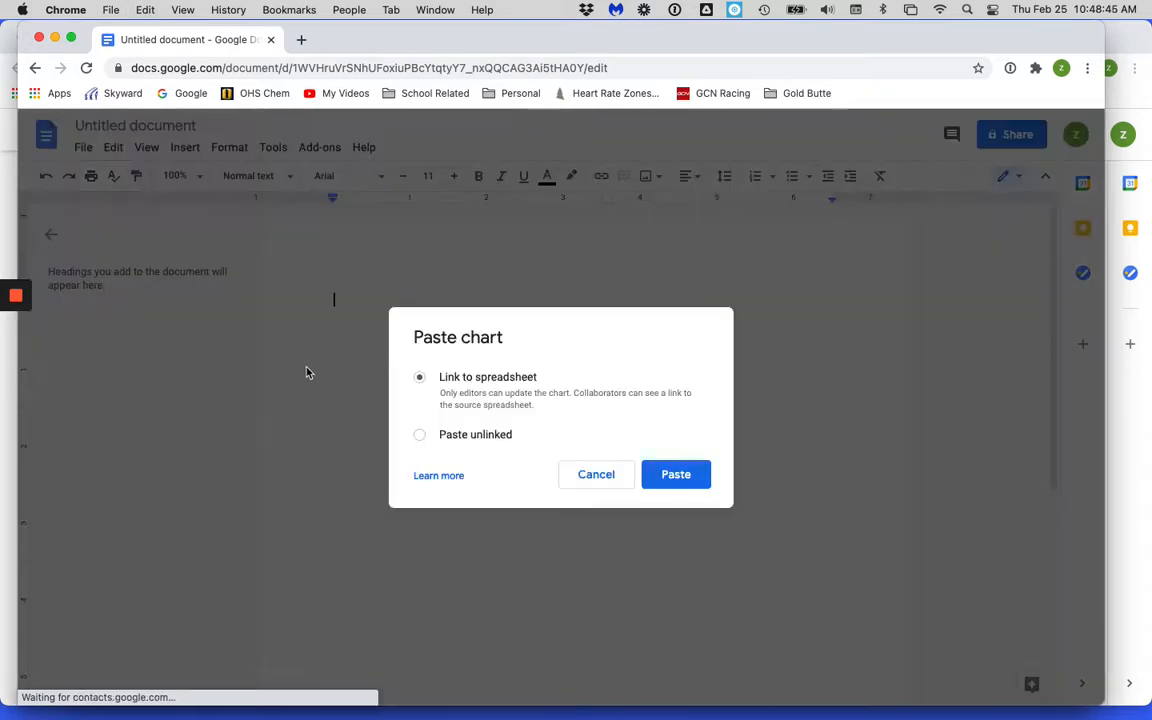
click(463, 440)
click(676, 474)
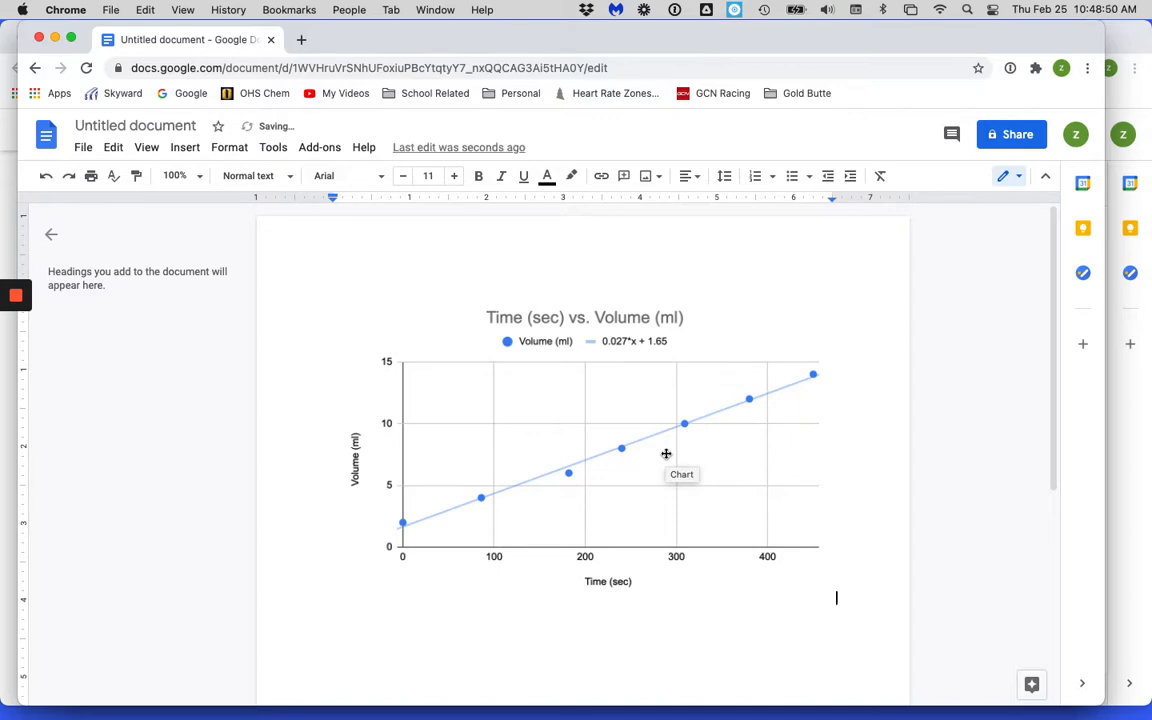
Step: Return to the spreadsheet, copy the whole chart again, and switch back to the document containing the pasted chart
key(super+grave)
key(super+grave)
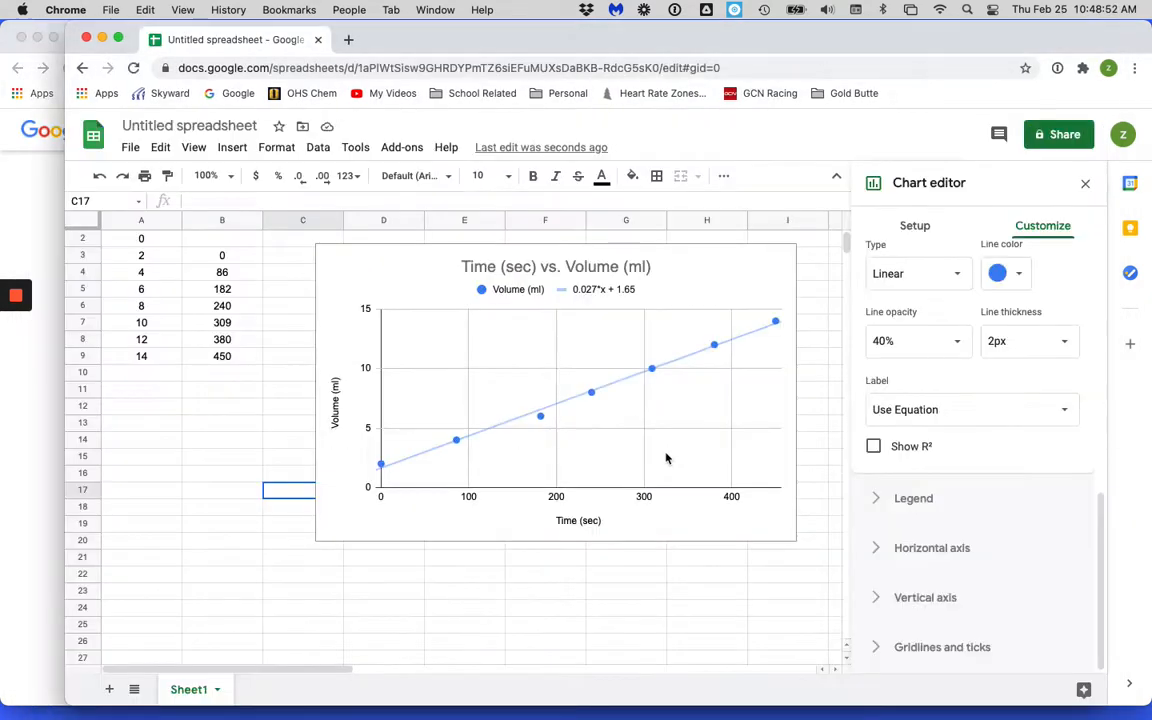
click(429, 352)
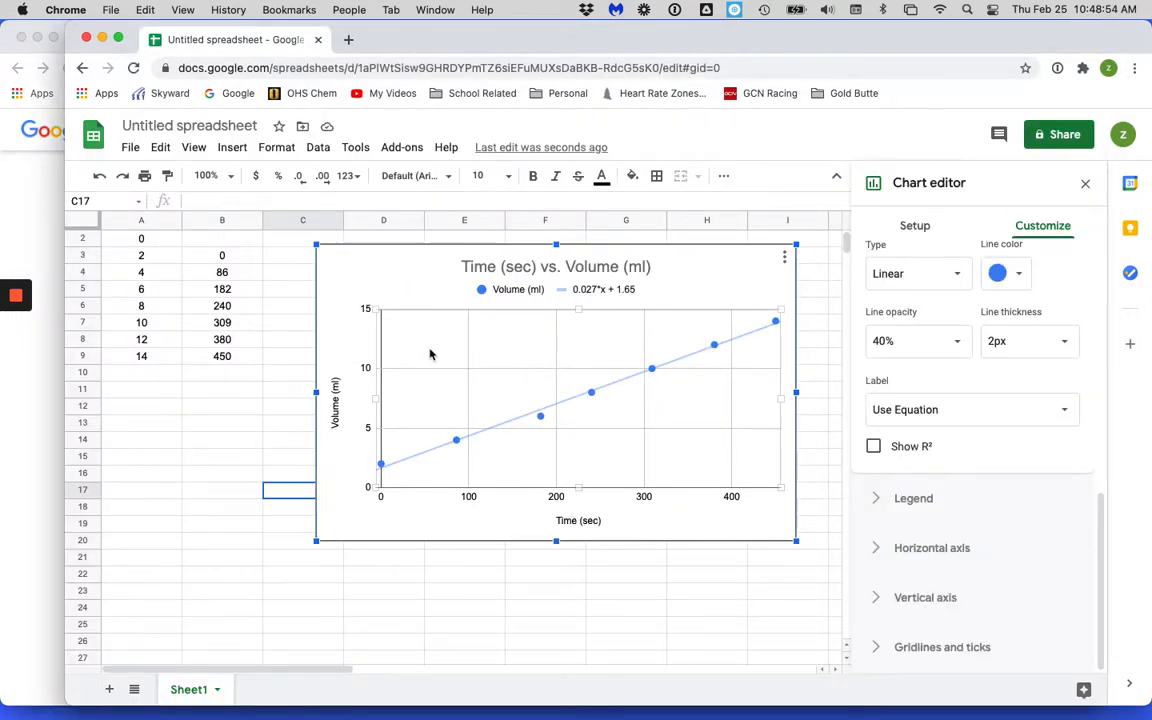
click(437, 372)
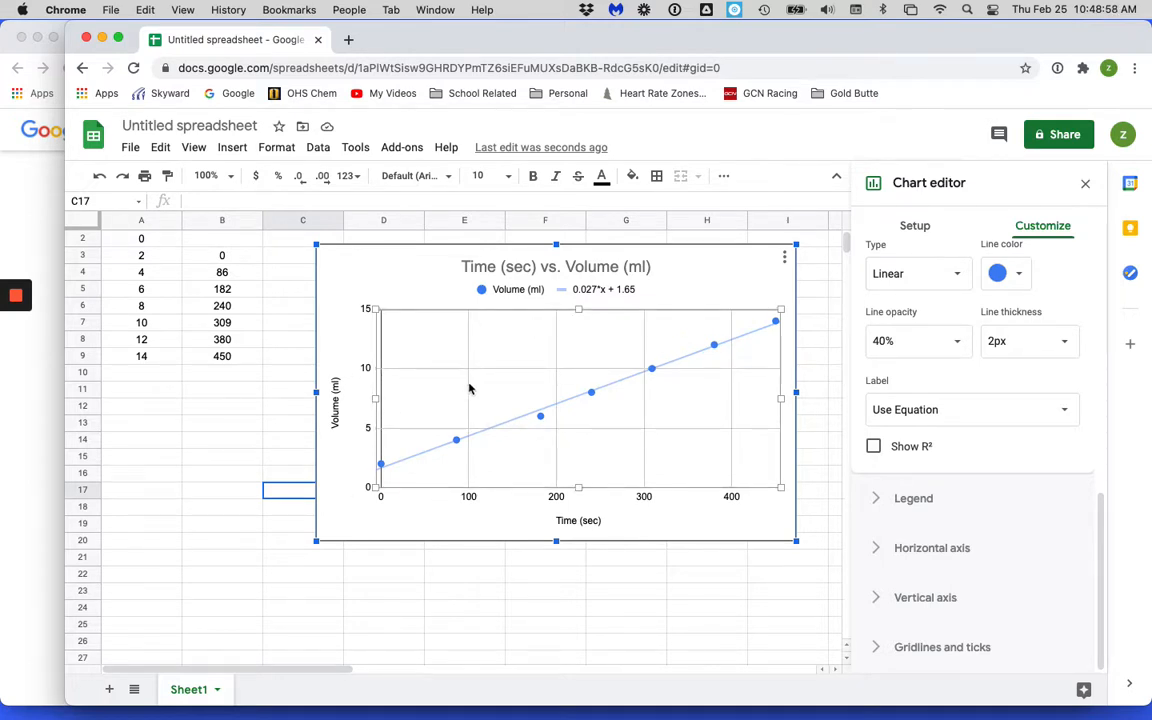
click(380, 640)
click(348, 272)
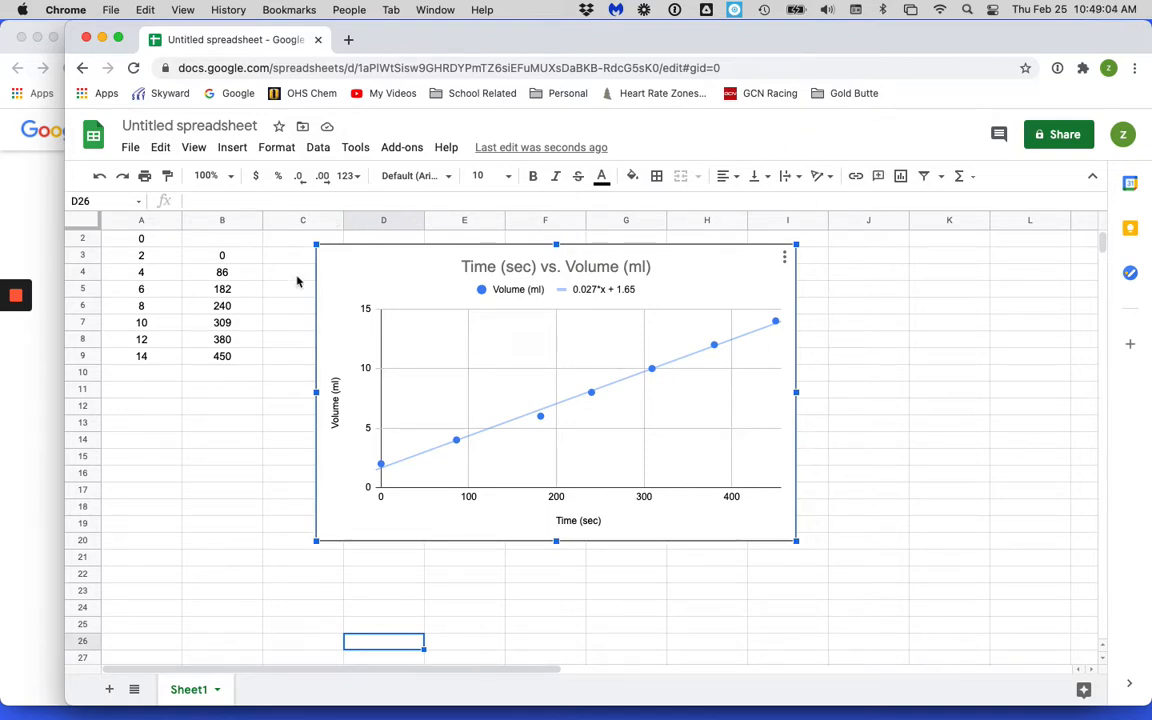
key(super+c)
key(super+grave)
key(super+Tab)
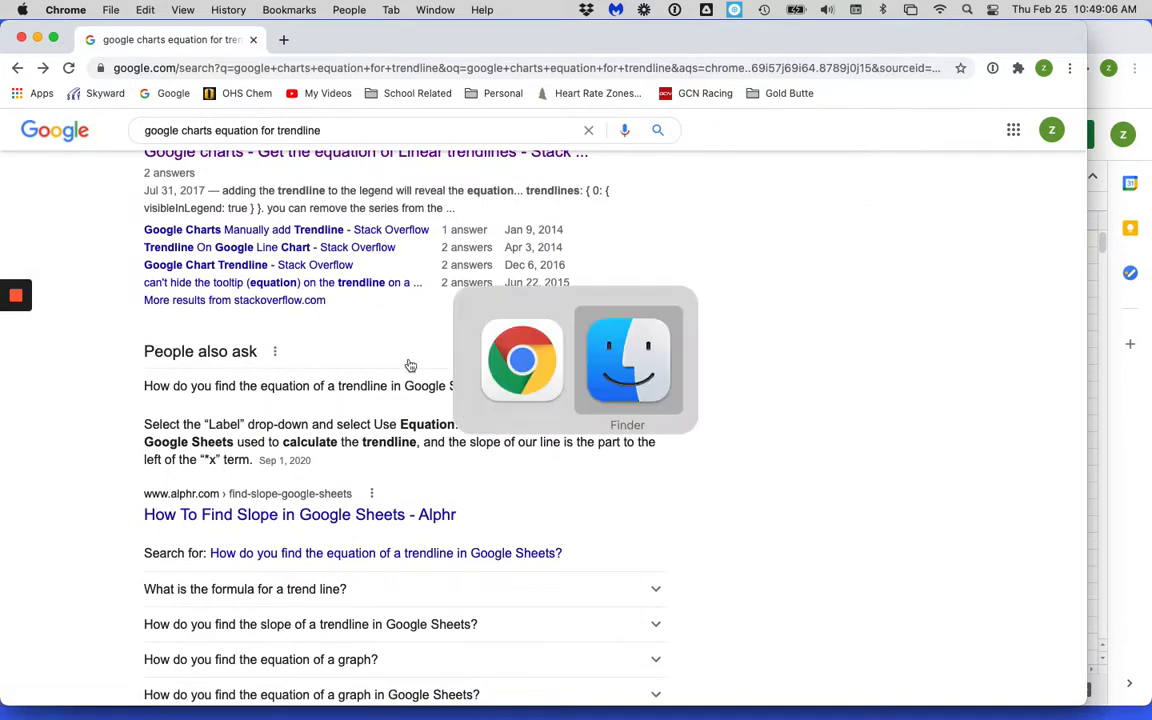
key(super+Tab)
key(super+grave)
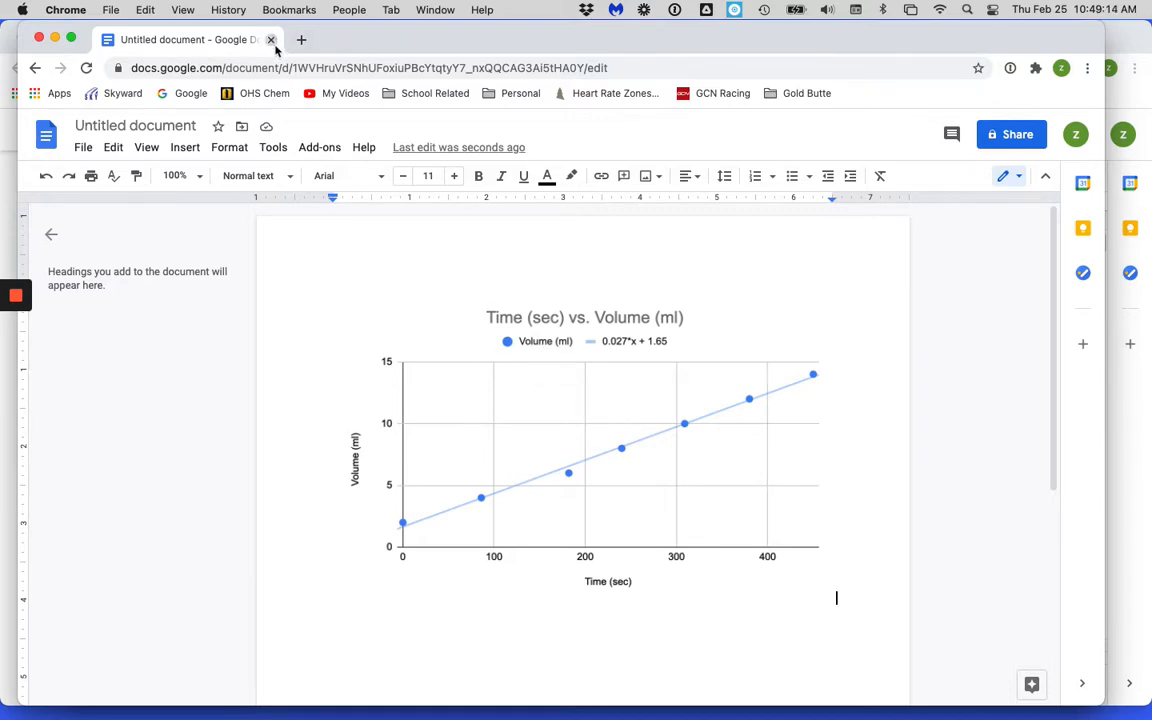
Step: Close the document and duplicate Sheet1 in the spreadsheet
click(272, 42)
key(super+grave)
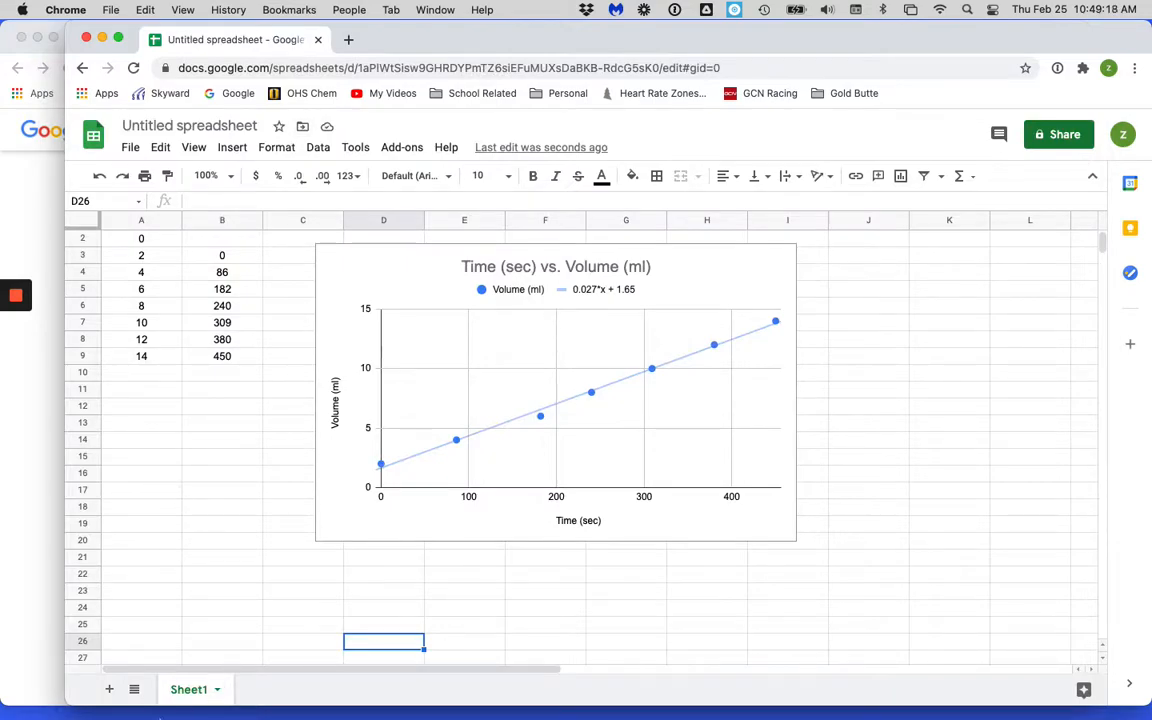
mouse_move(159, 717)
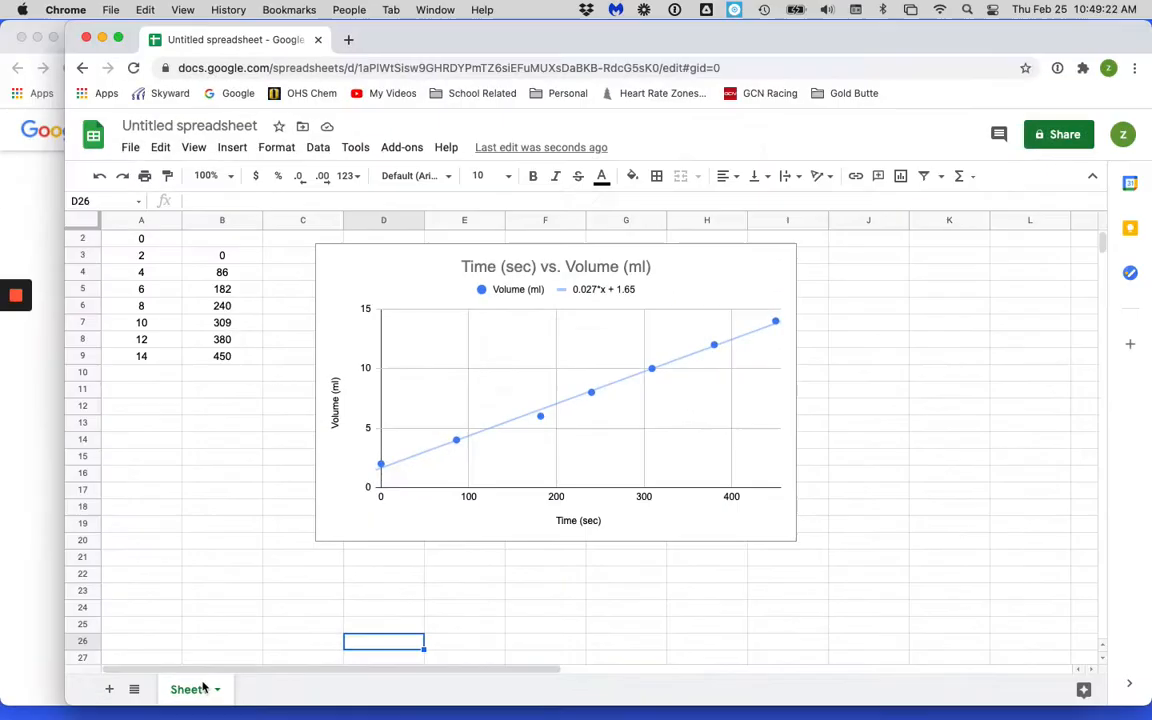
click(218, 690)
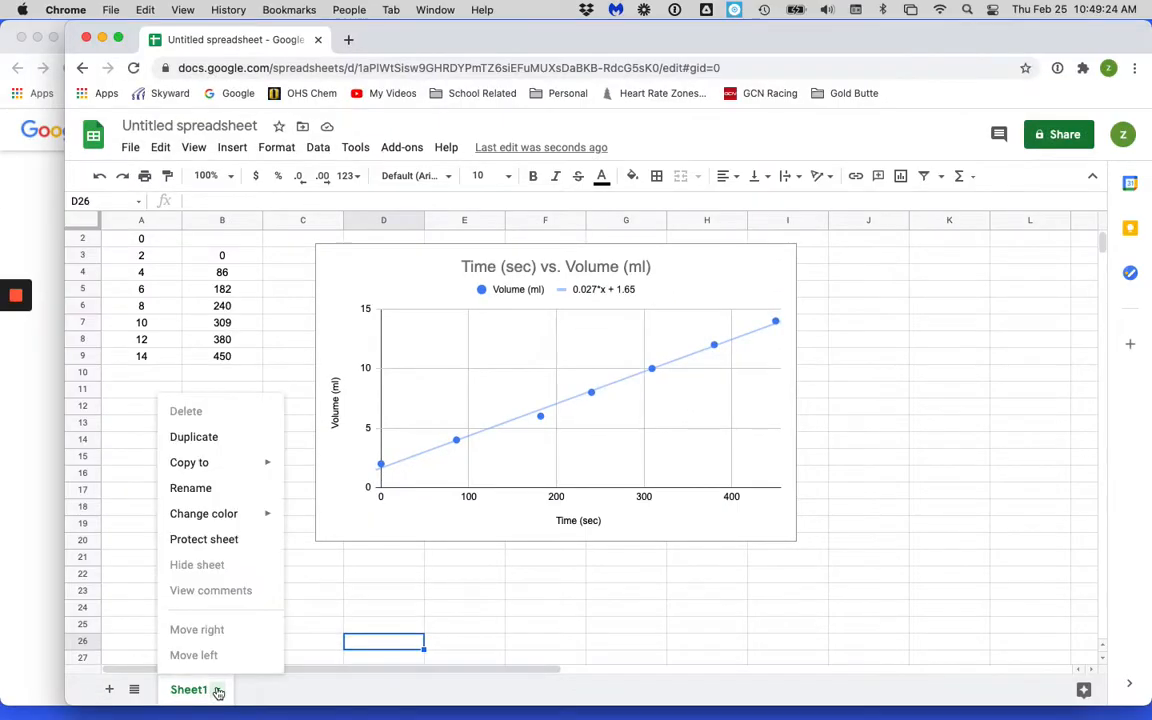
click(197, 437)
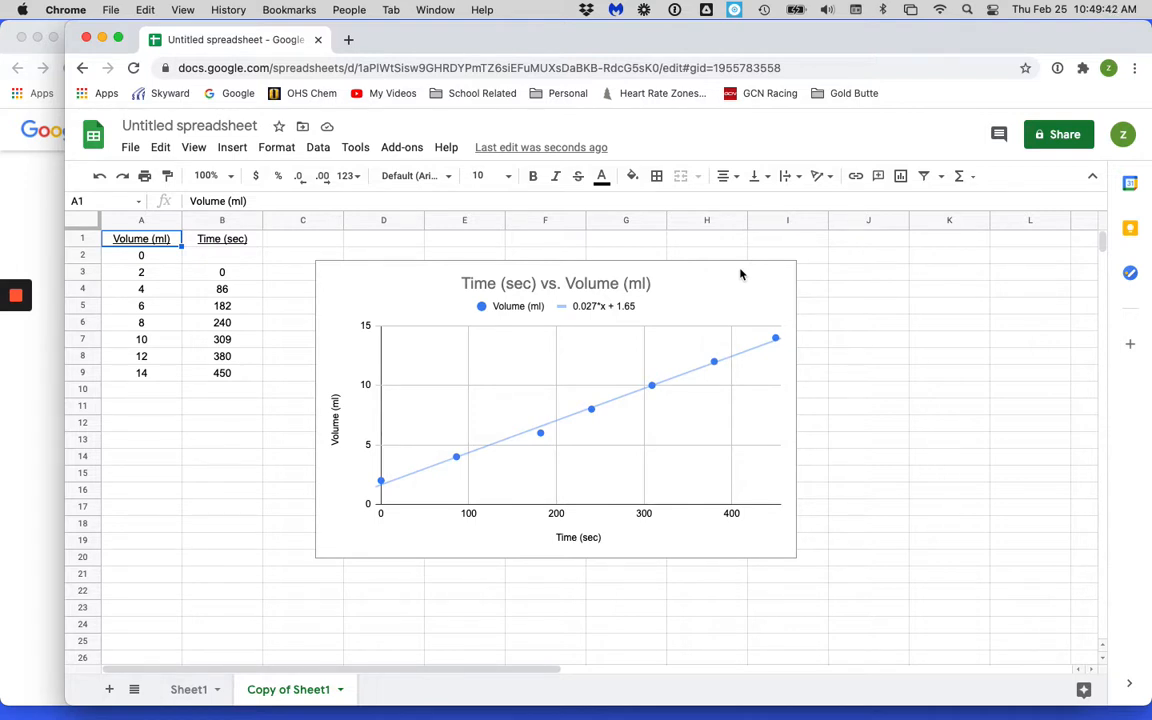
Step: Try printing the copied sheet's chart with the print range set to Selected cells (A1), and cancel the print settings
drag(633, 43, 610, 42)
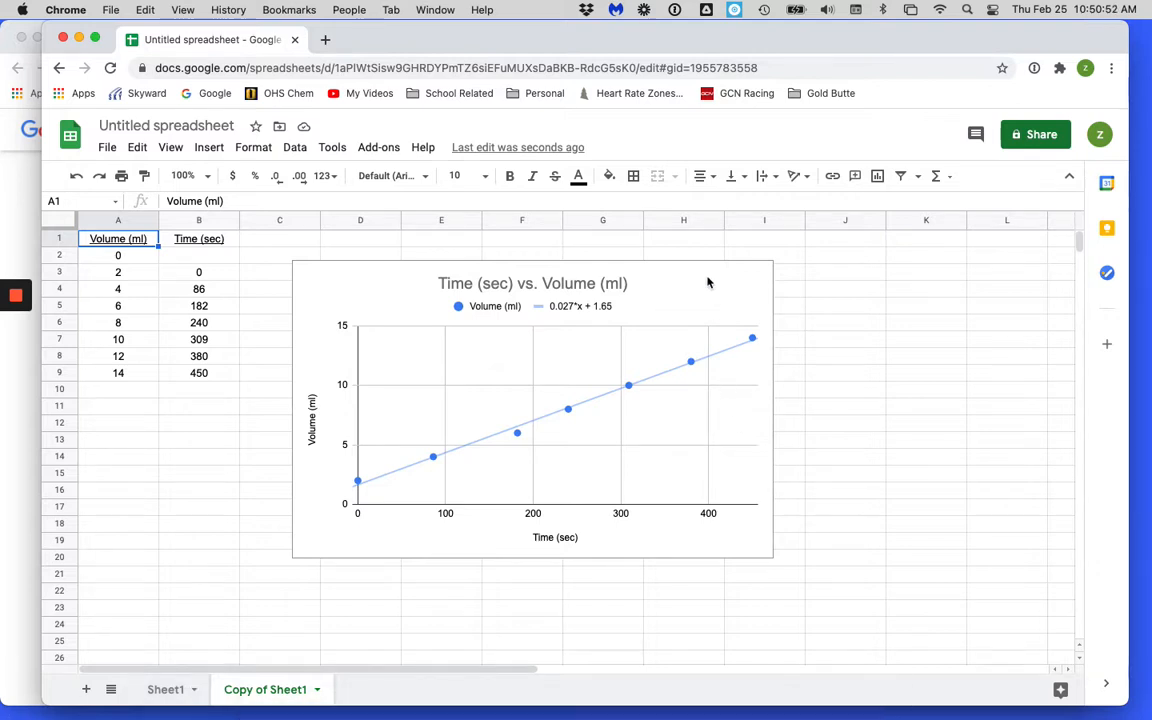
click(372, 291)
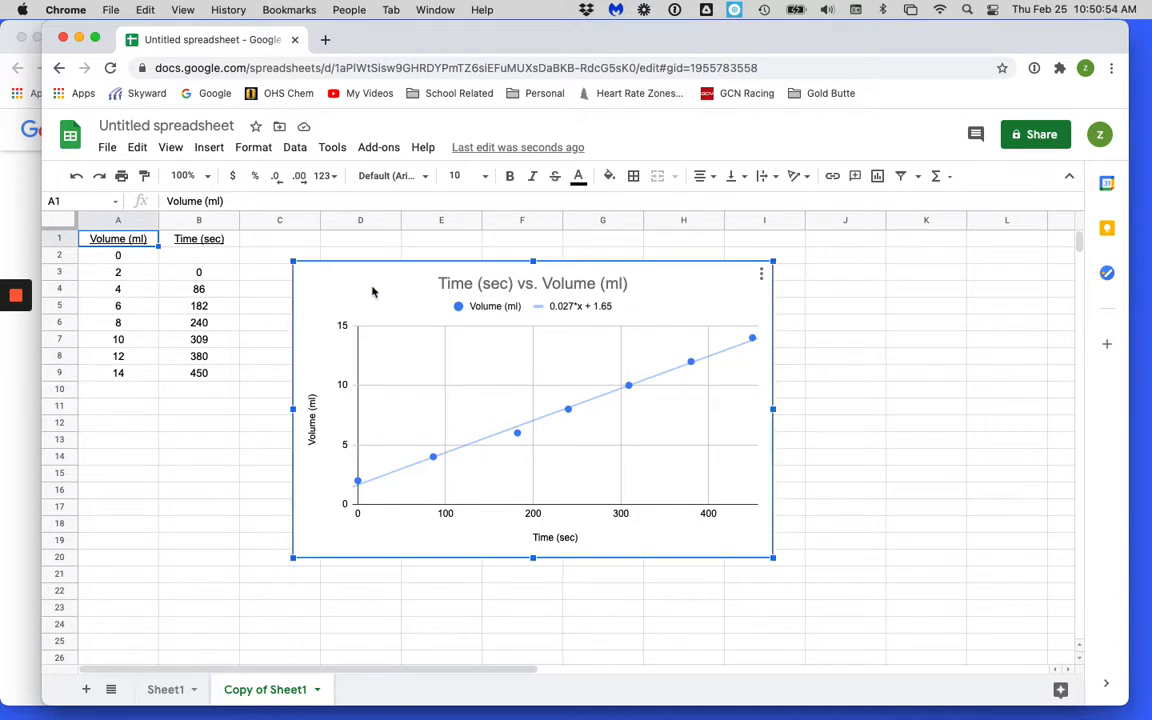
key(super+p)
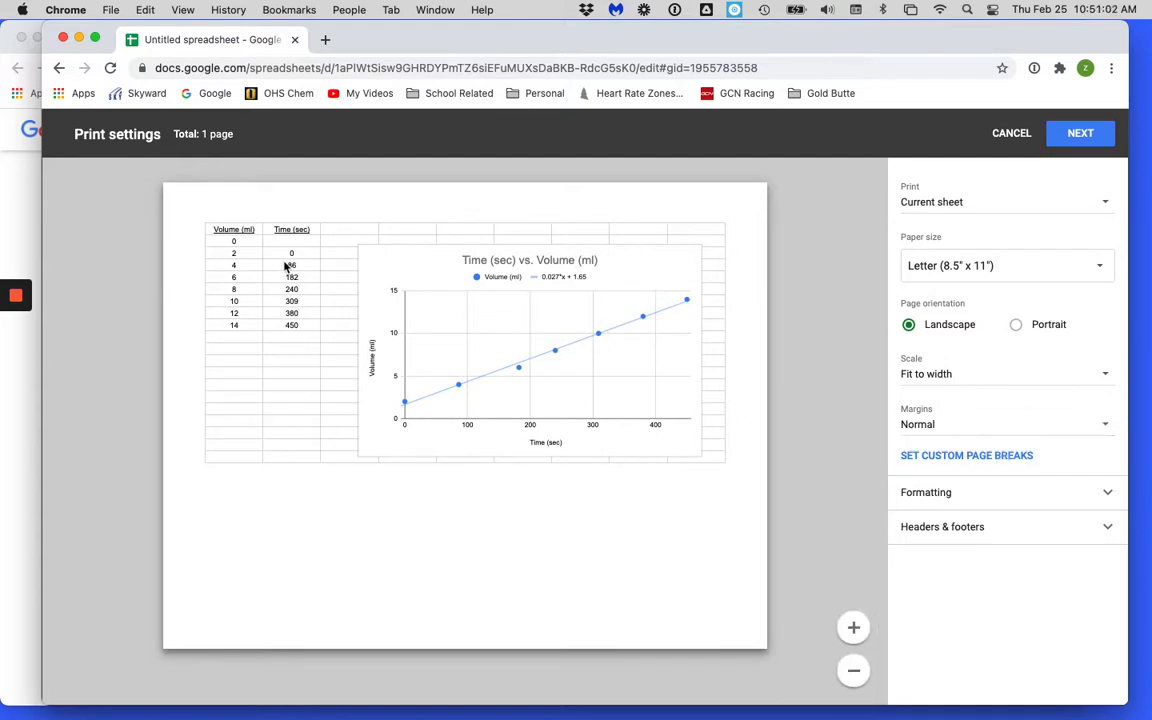
click(918, 203)
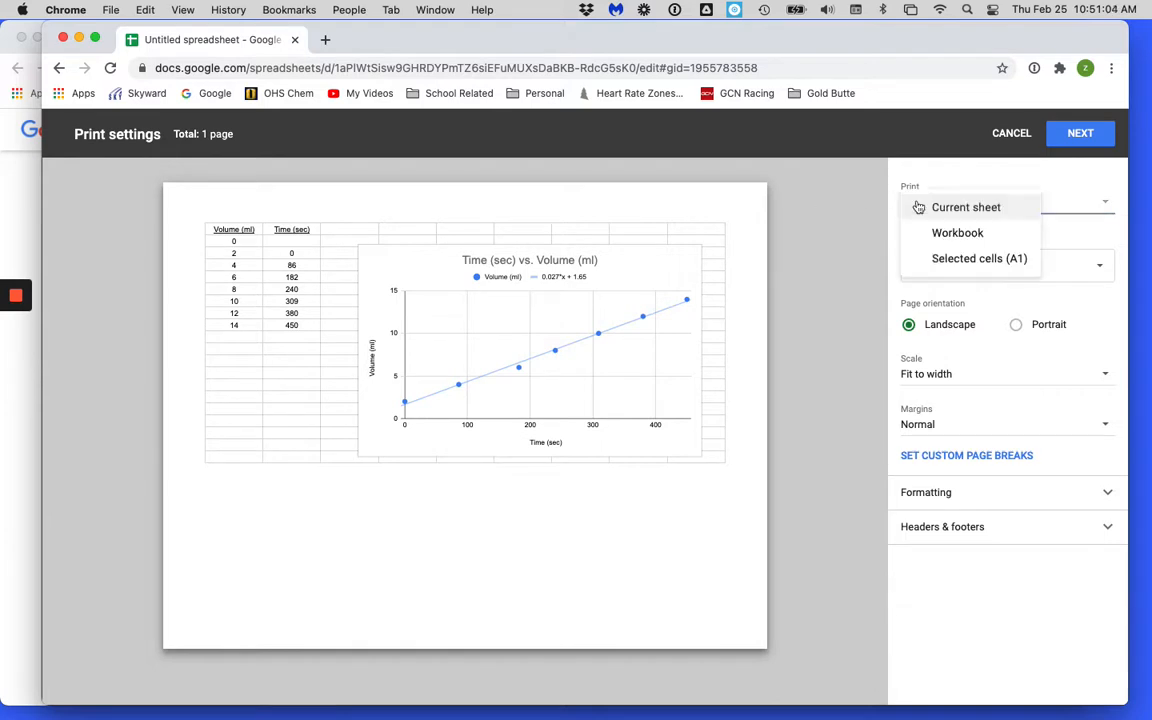
click(952, 260)
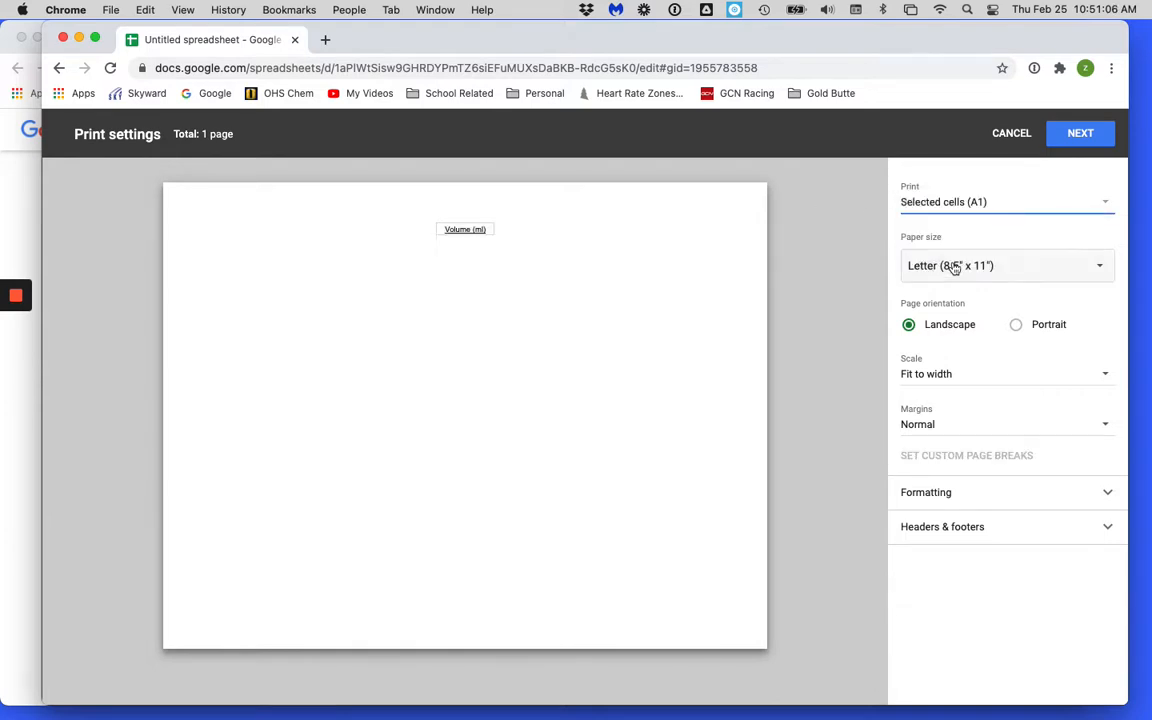
click(937, 205)
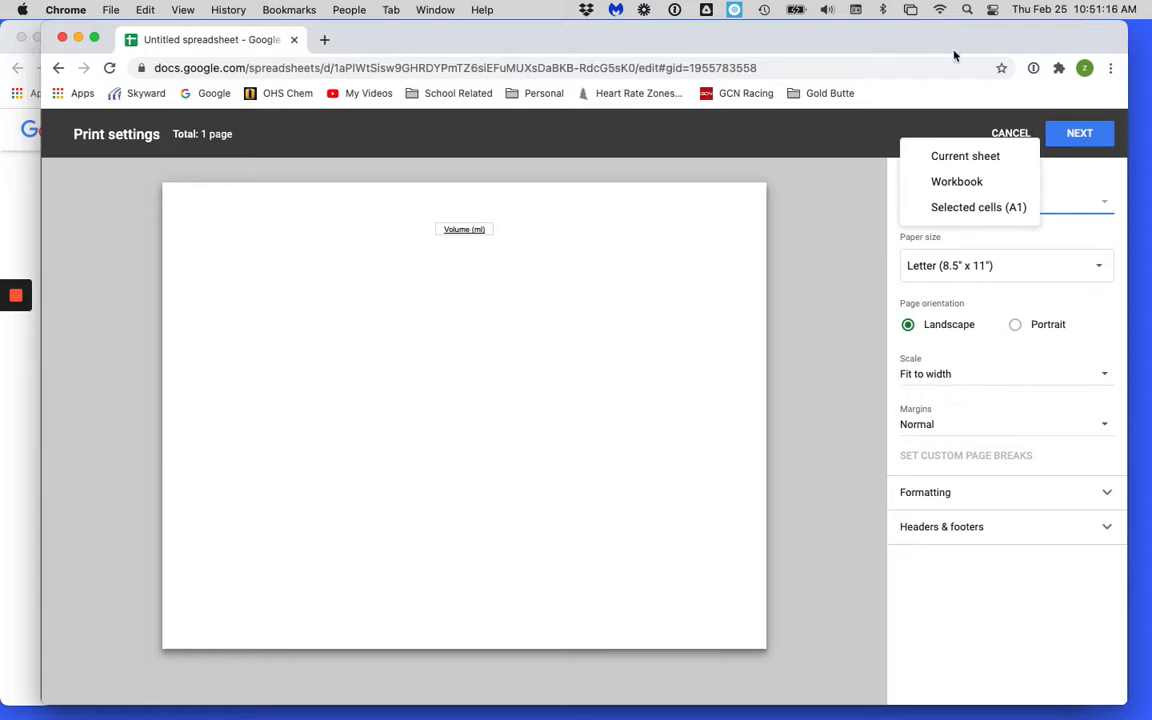
click(1008, 133)
click(677, 300)
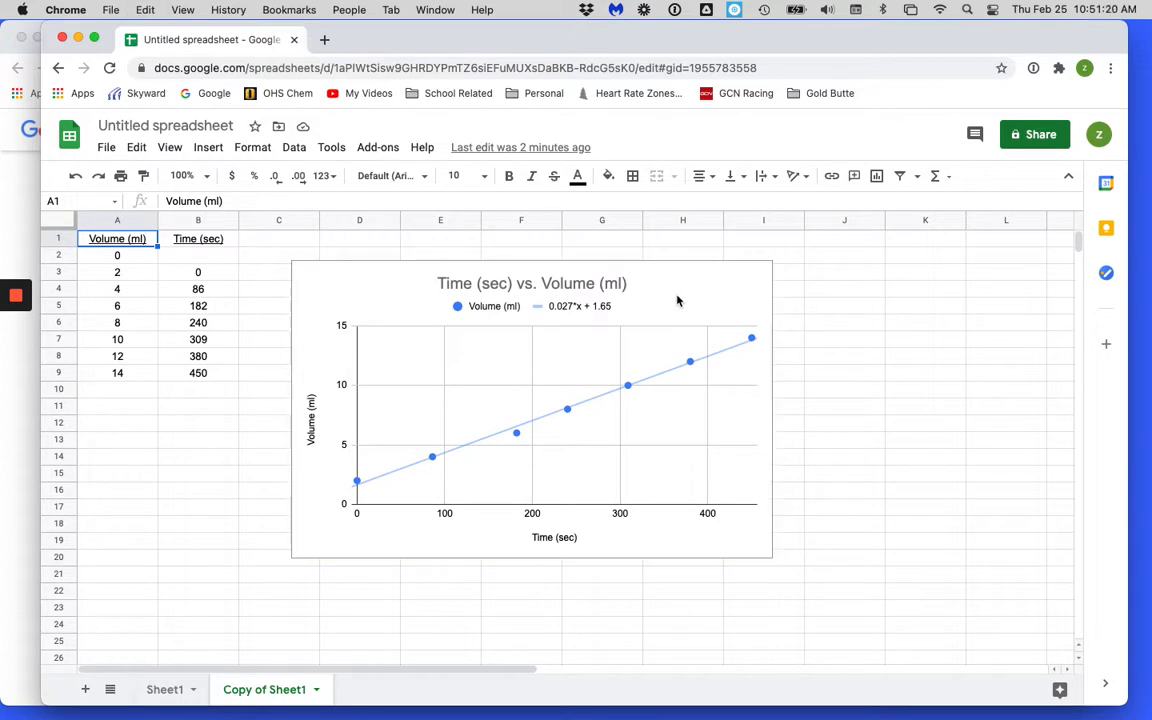
Step: Switch to the browser window with the Google search results, open Google Docs from there, and create a blank document
key(super+grave)
key(super+grave)
key(super+grave)
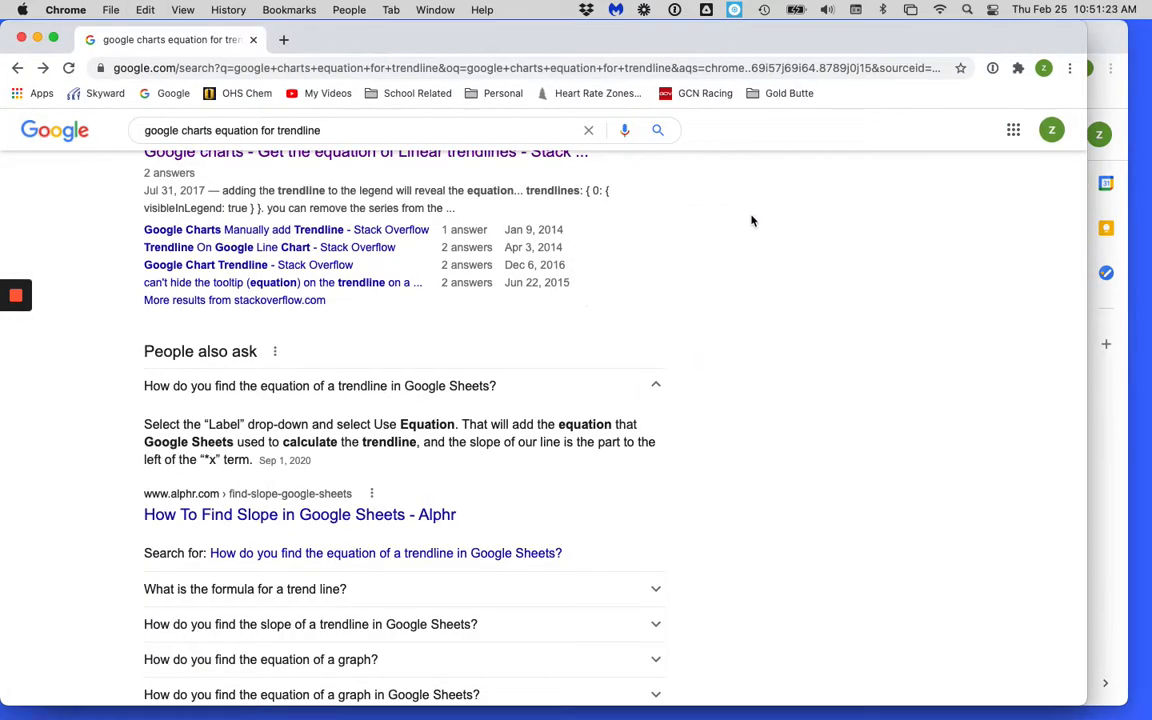
click(1013, 130)
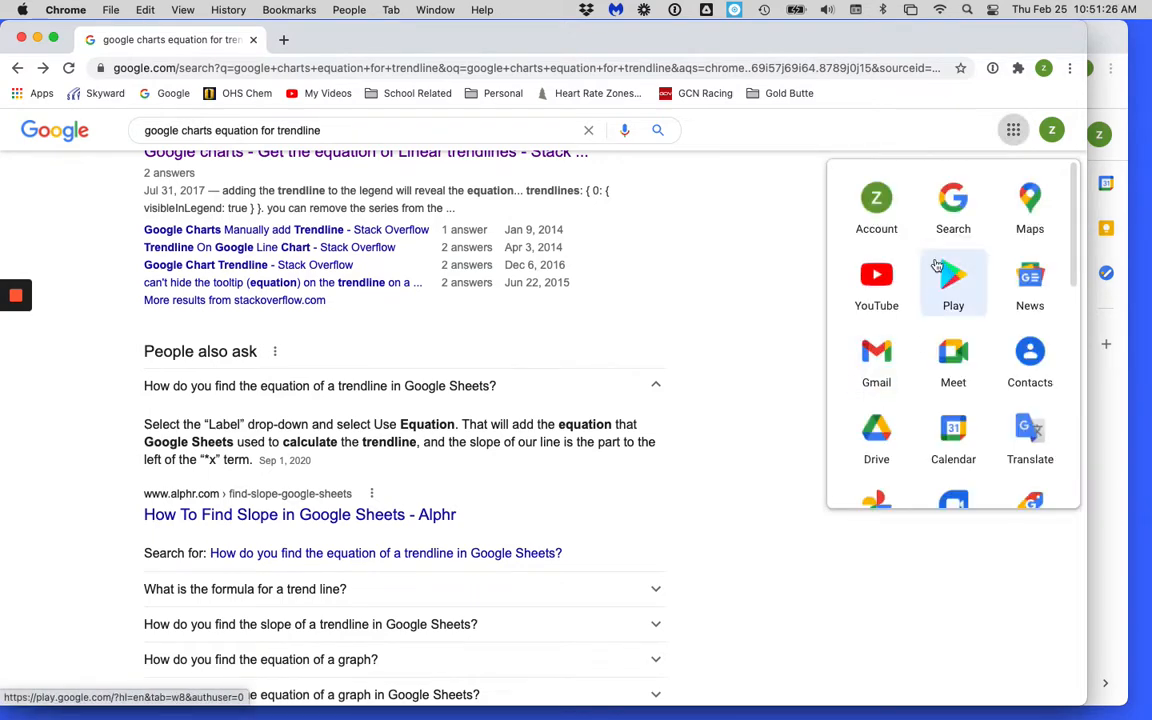
scroll(951, 301, up, 5)
scroll(936, 270, down, 1)
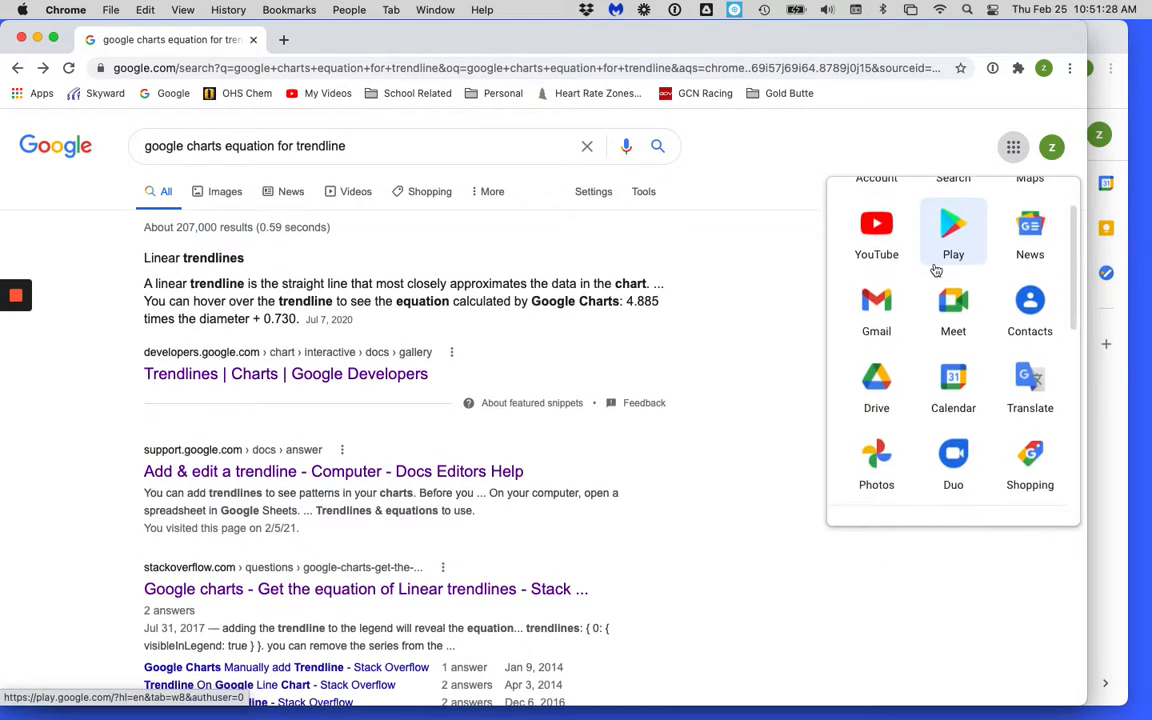
scroll(936, 270, up, 2)
scroll(940, 268, down, 5)
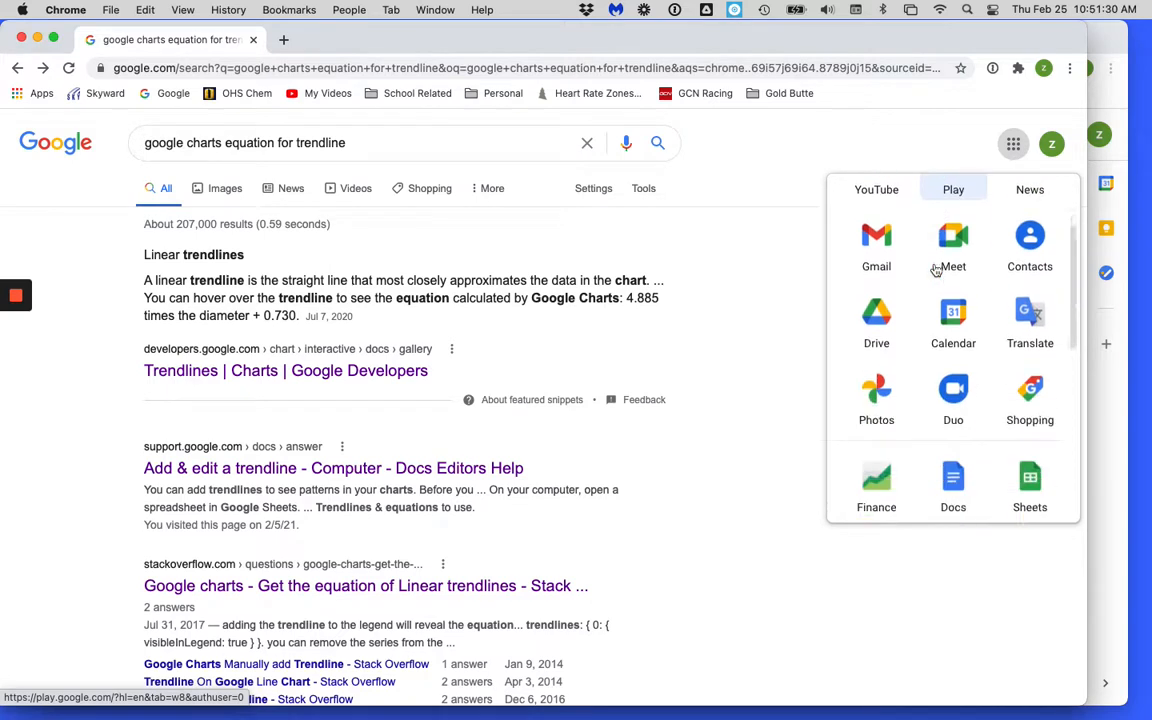
click(953, 370)
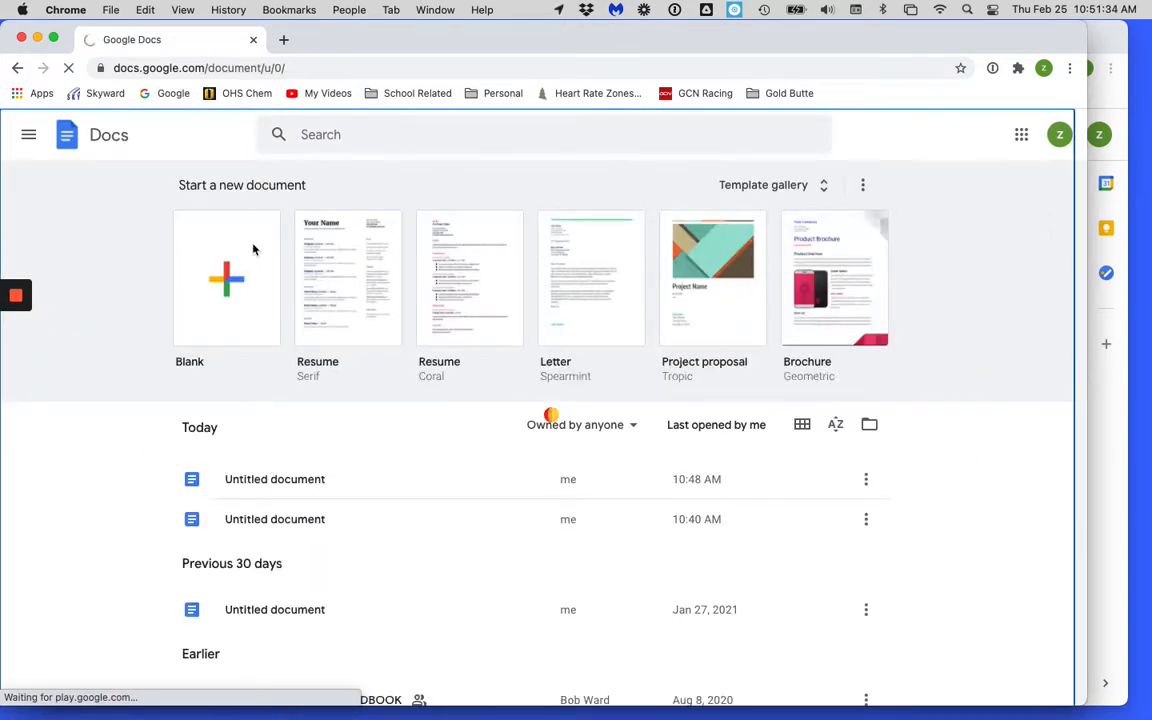
click(253, 249)
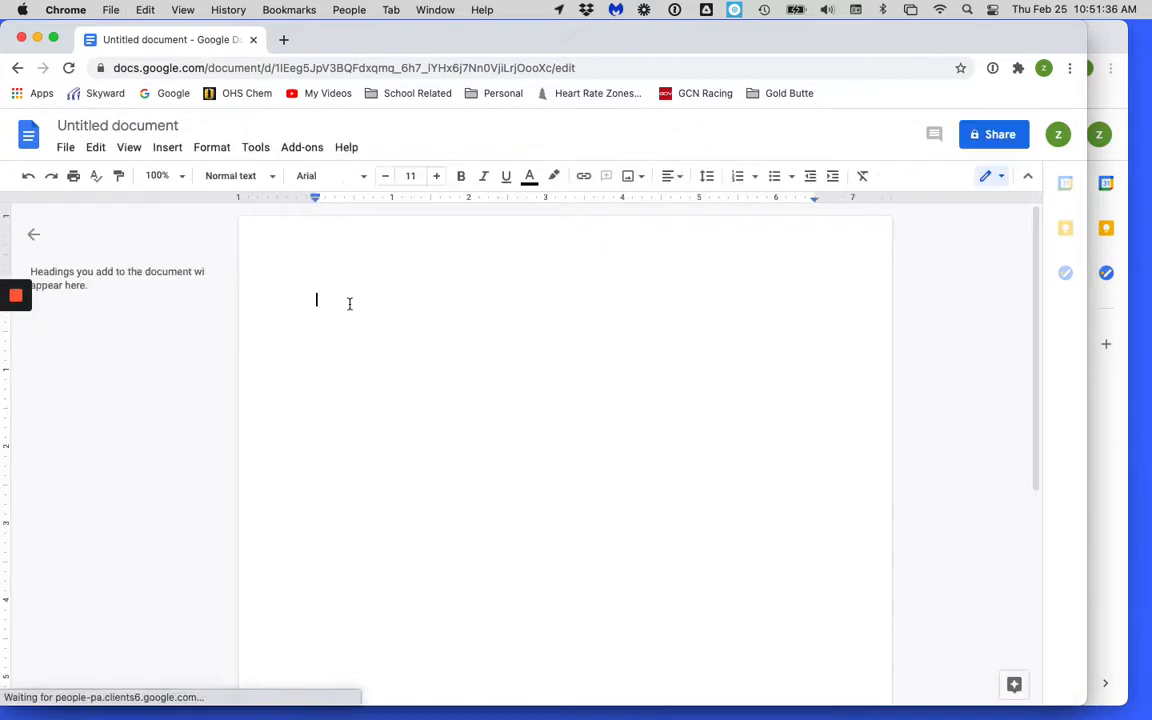
Step: Paste the copied chart into the blank document unlinked from the spreadsheet and enlarge it proportionally past the right margin
key(super+v)
click(460, 436)
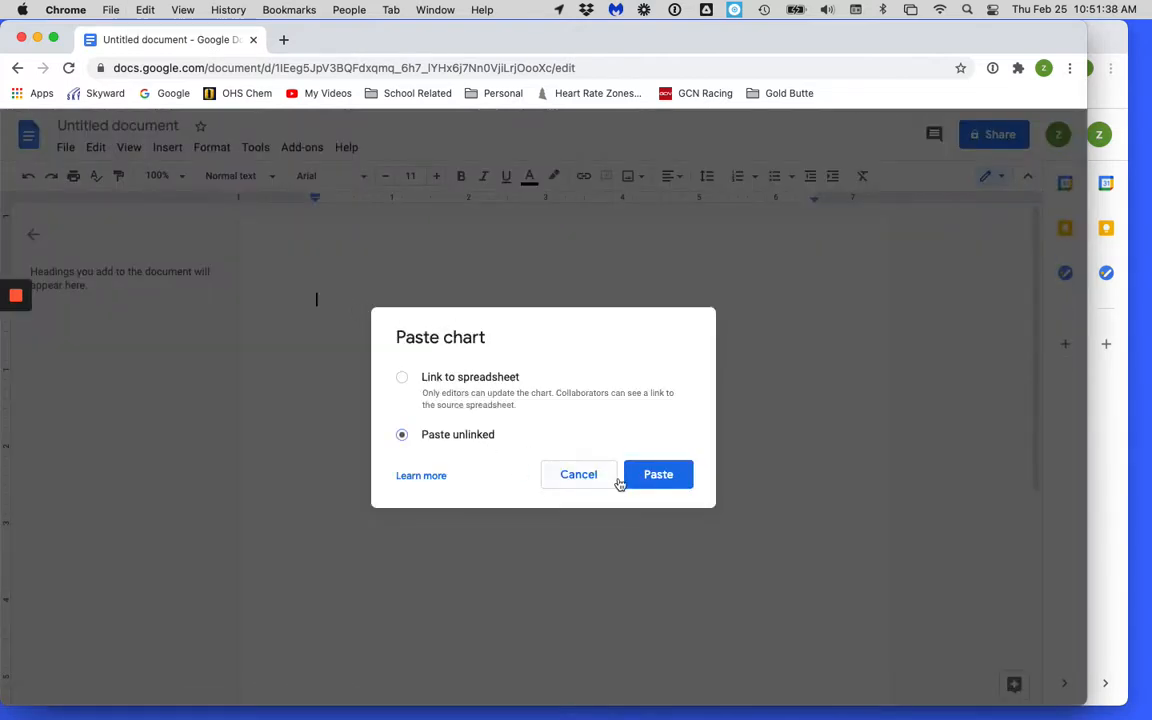
click(635, 477)
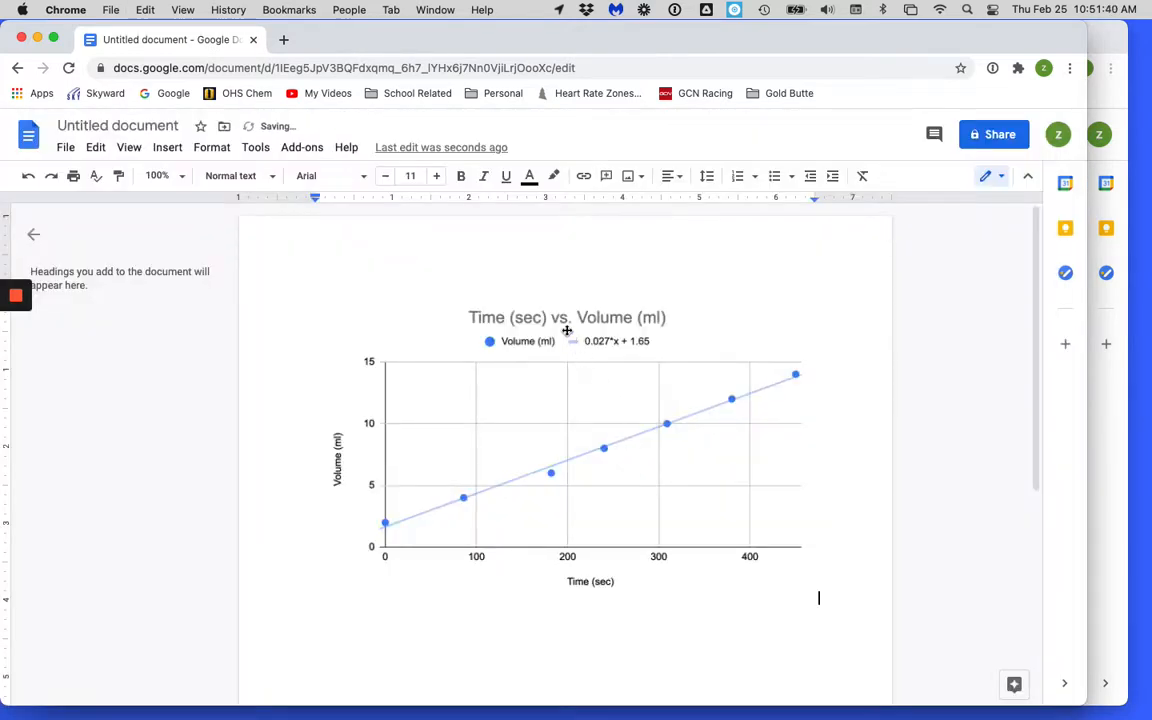
click(512, 305)
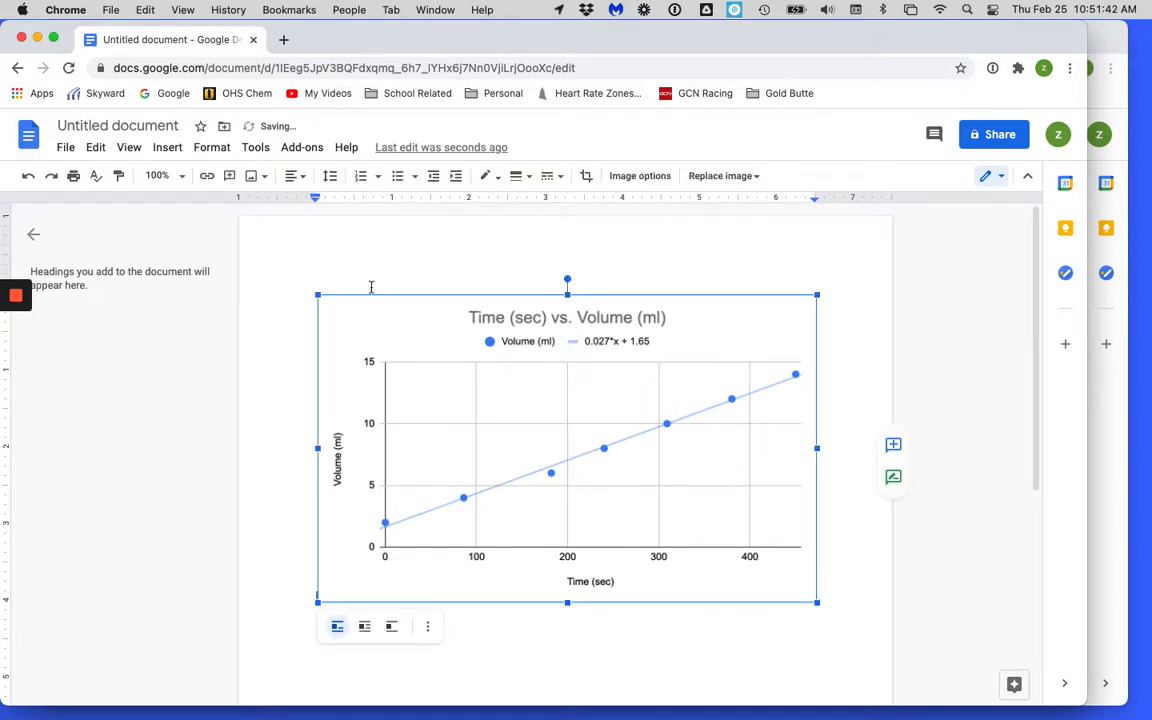
drag(817, 602, 867, 633)
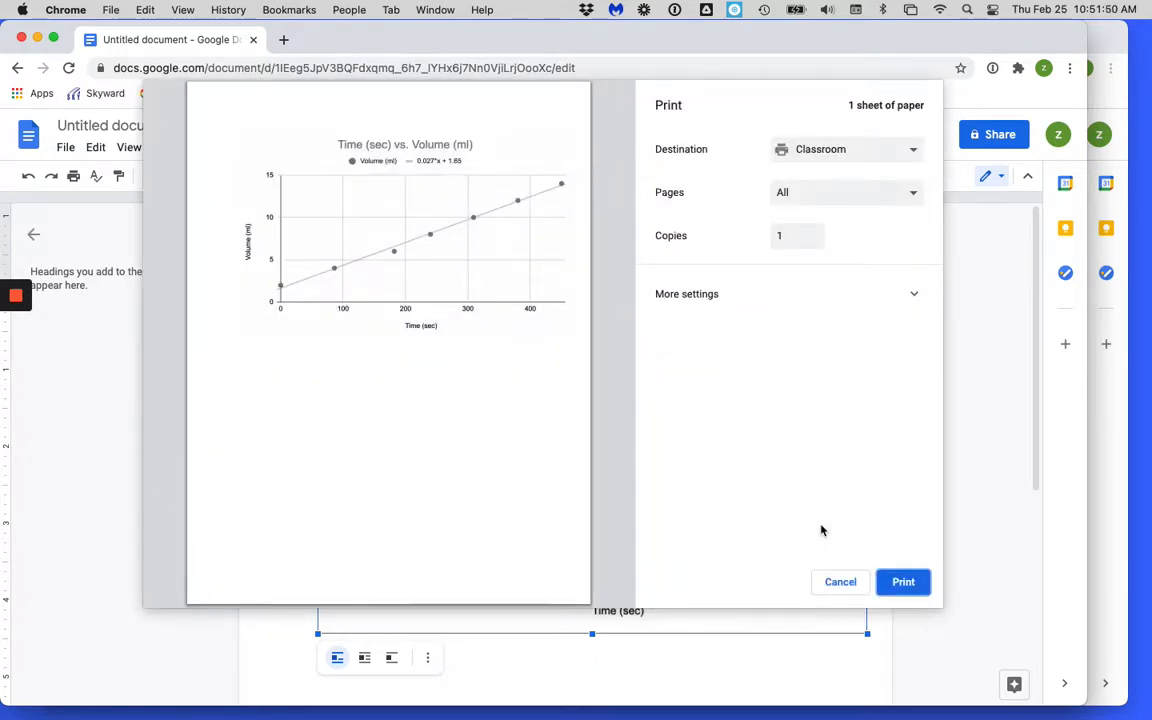
Step: Cancel the document's print preview and close the document to return to the spreadsheet
key(Escape)
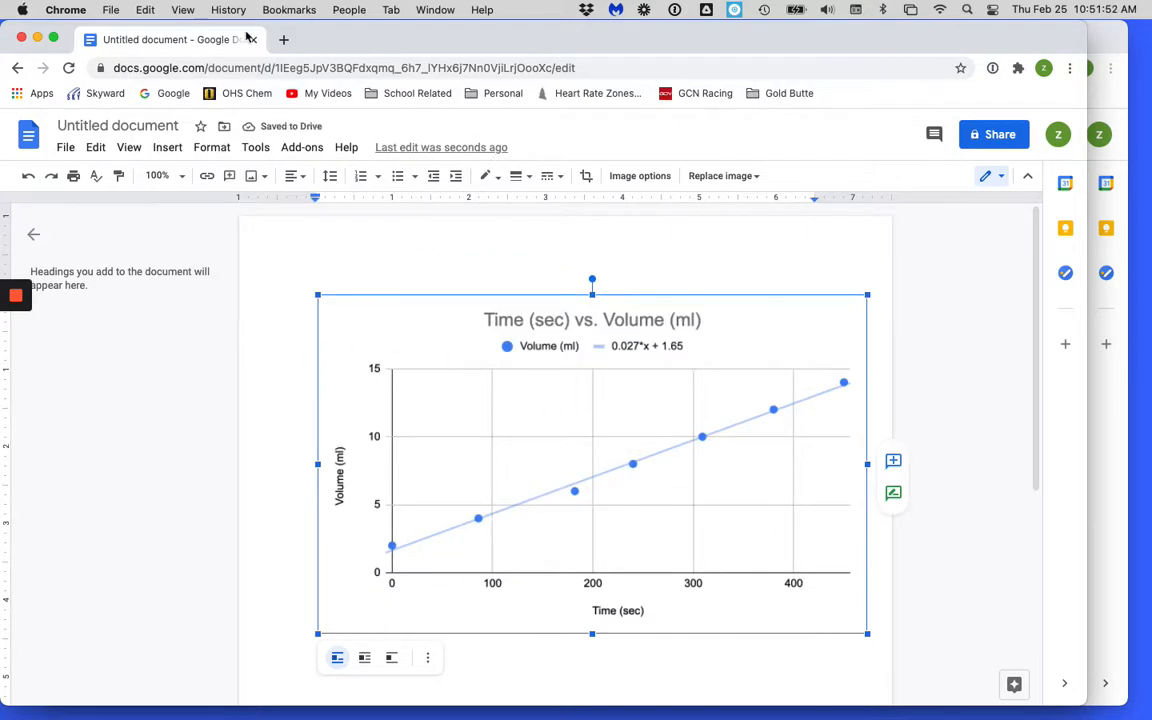
click(253, 40)
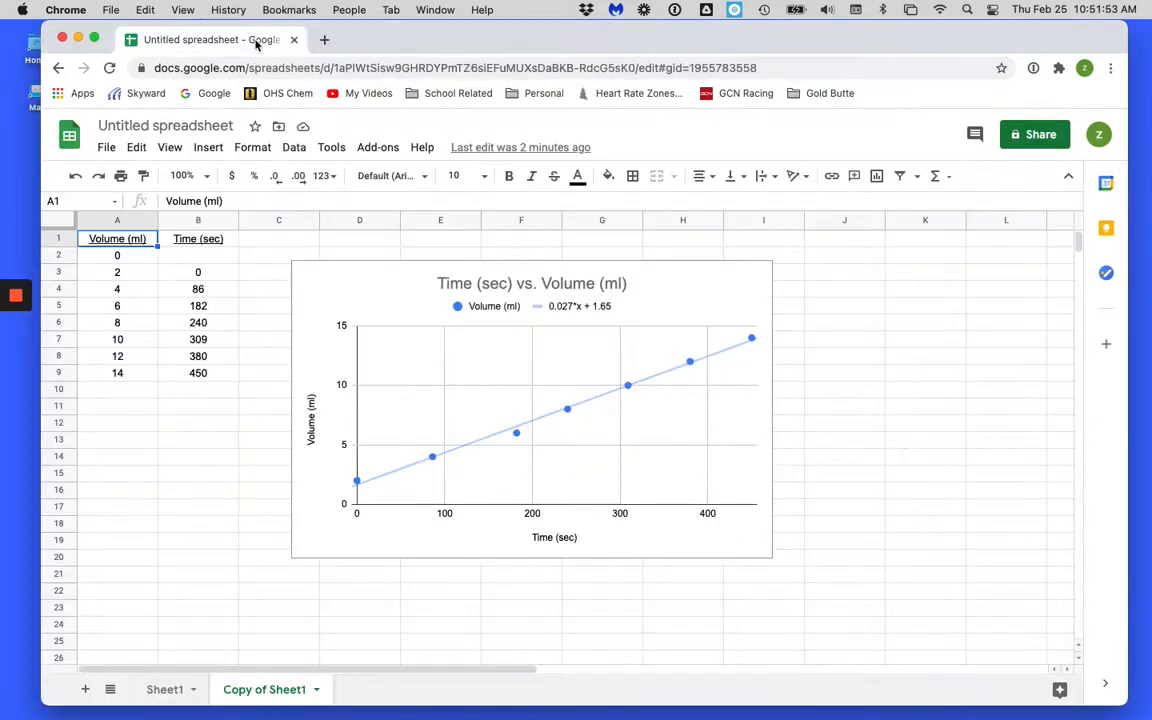
Step: Append "(Trial 1)" to the title of the chart on Copy of Sheet1
double_click(505, 287)
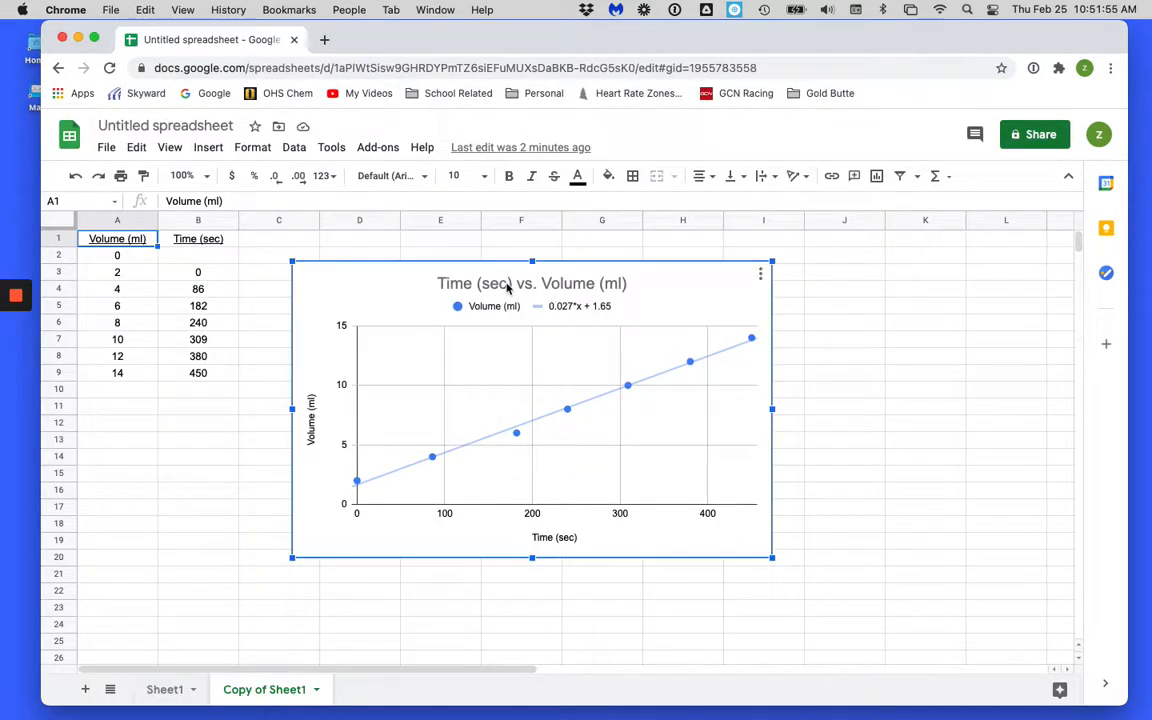
double_click(645, 288)
click(645, 287)
text((T)
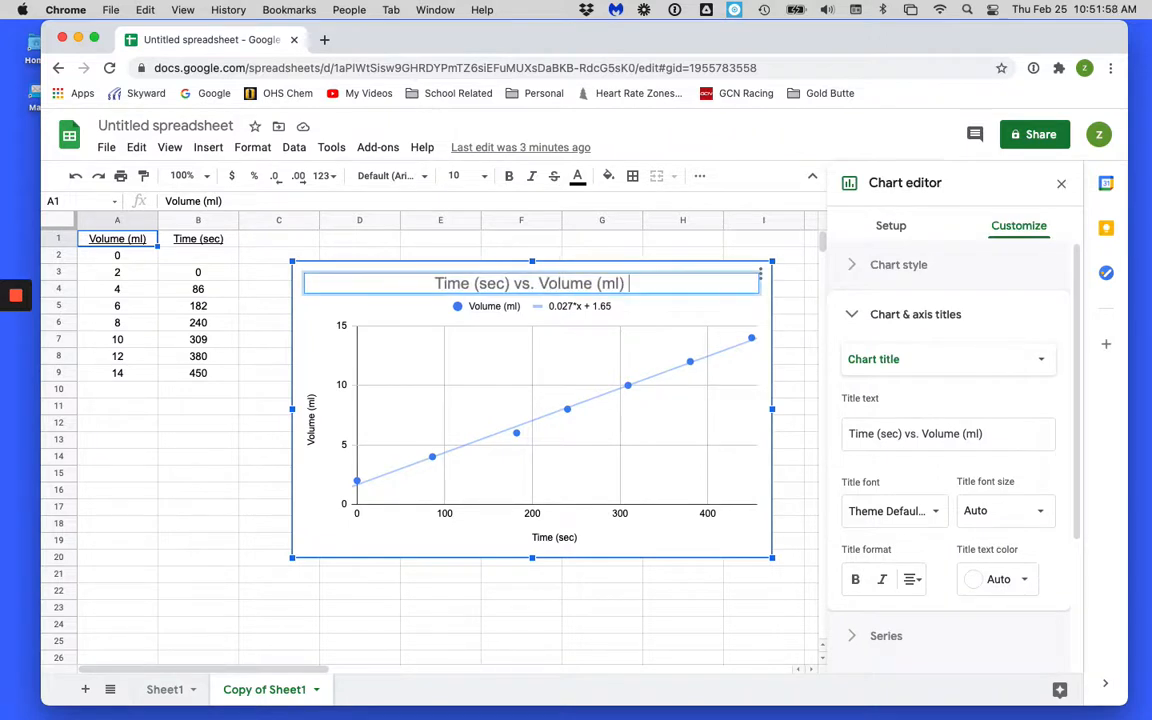
text(rial 1))
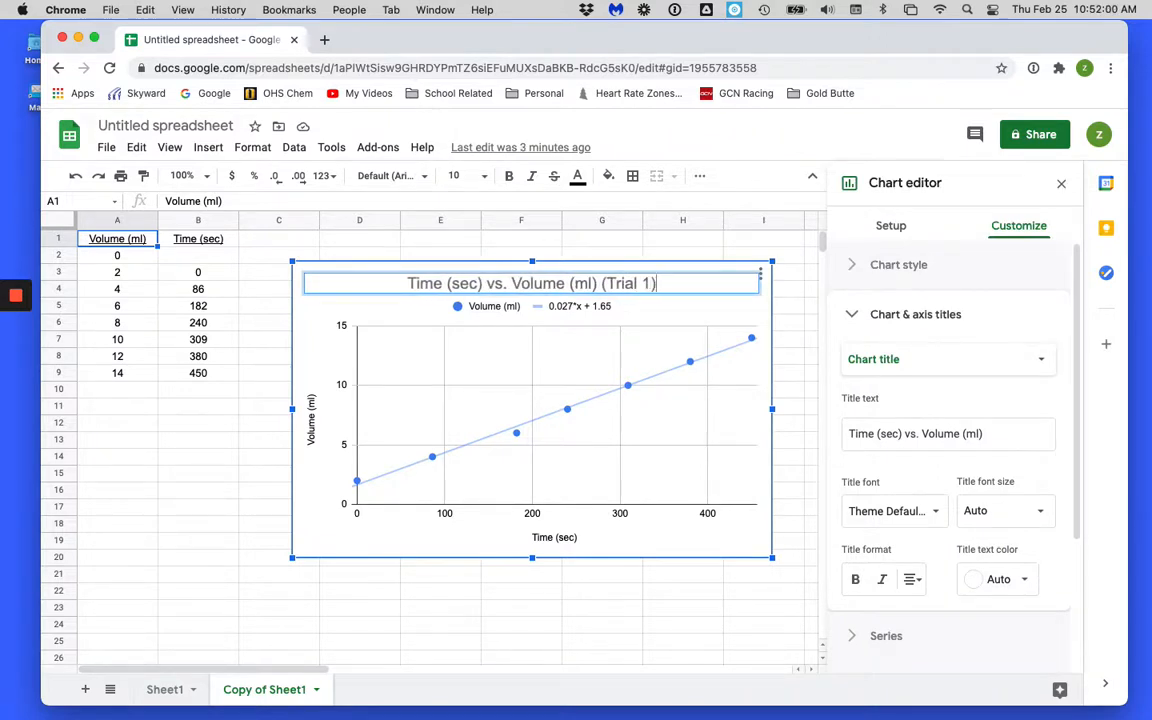